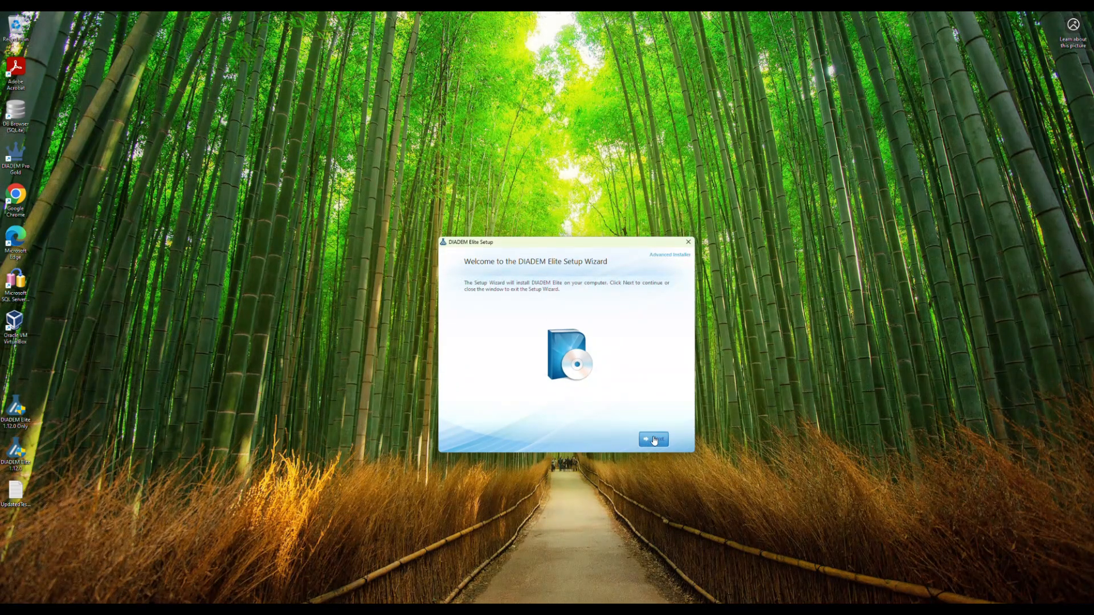
Start the DIADEM Elite setup, choose installation for everybody (all users), and accept the DIPPR801 license terms
{"action": "left_click", "coordinate": [654, 438]}
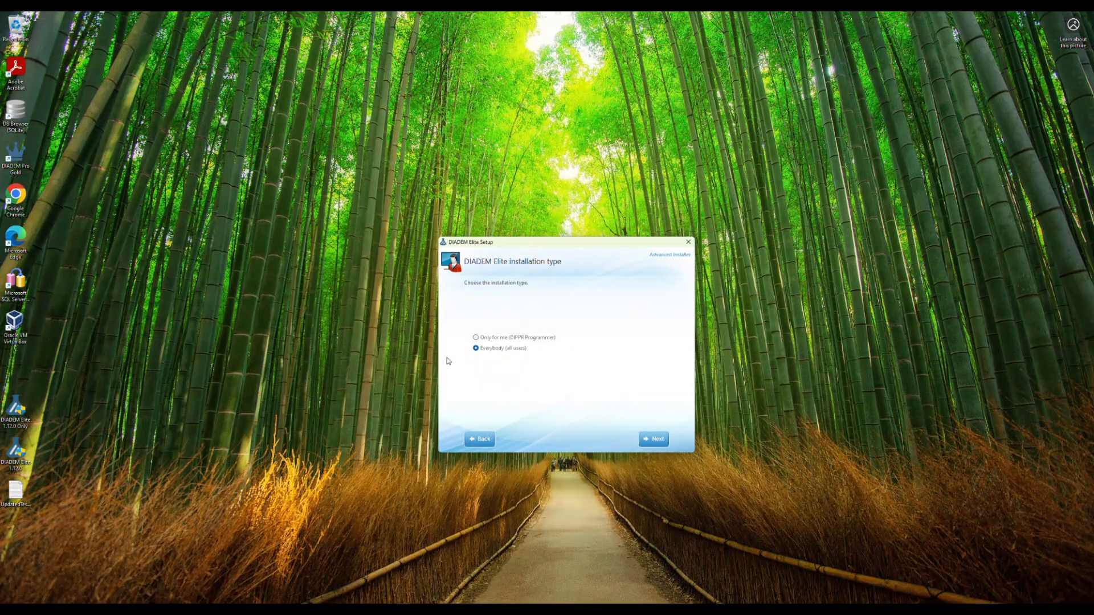
{"action": "left_click", "coordinate": [476, 337]}
{"action": "left_click", "coordinate": [476, 348]}
{"action": "left_click", "coordinate": [656, 439]}
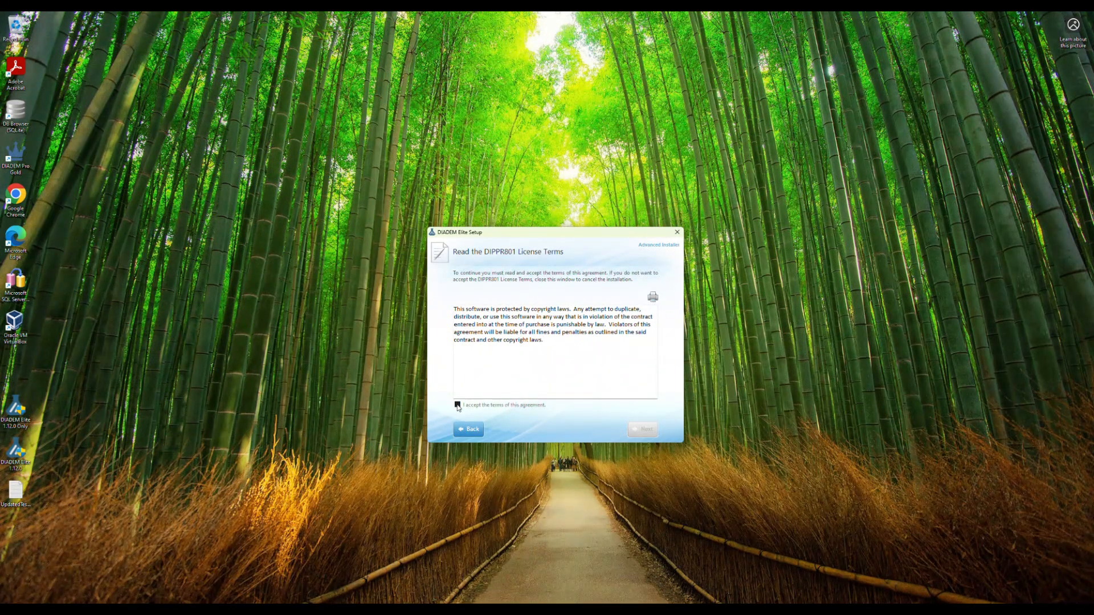
{"action": "left_click", "coordinate": [458, 406]}
{"action": "left_click", "coordinate": [635, 429]}
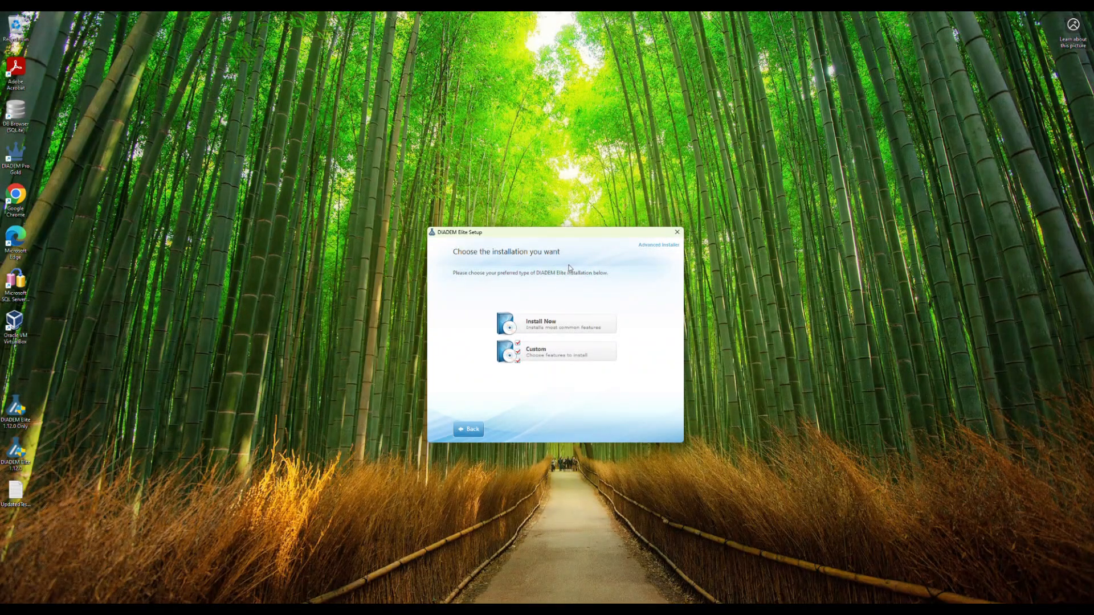
Examine the DIADEM and Documentation features offered by the custom installation, and return to the installation choice
{"action": "left_click", "coordinate": [578, 358]}
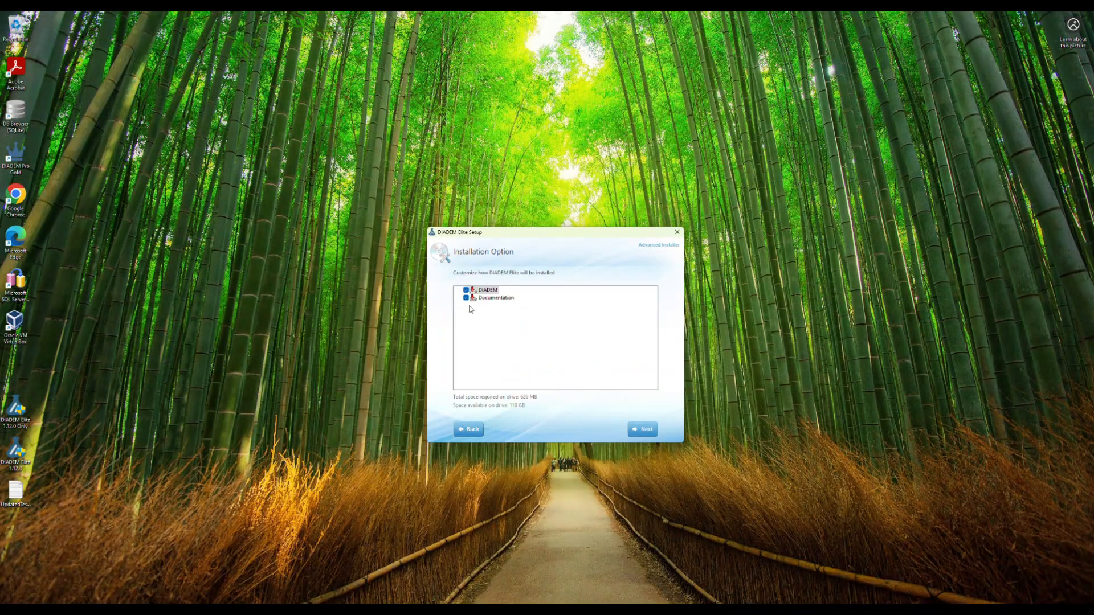
{"action": "left_click", "coordinate": [498, 300]}
{"action": "left_click", "coordinate": [490, 291]}
{"action": "left_click", "coordinate": [490, 298]}
{"action": "left_click", "coordinate": [489, 291]}
{"action": "left_click", "coordinate": [491, 298]}
{"action": "left_click", "coordinate": [491, 292]}
{"action": "left_click", "coordinate": [468, 430]}
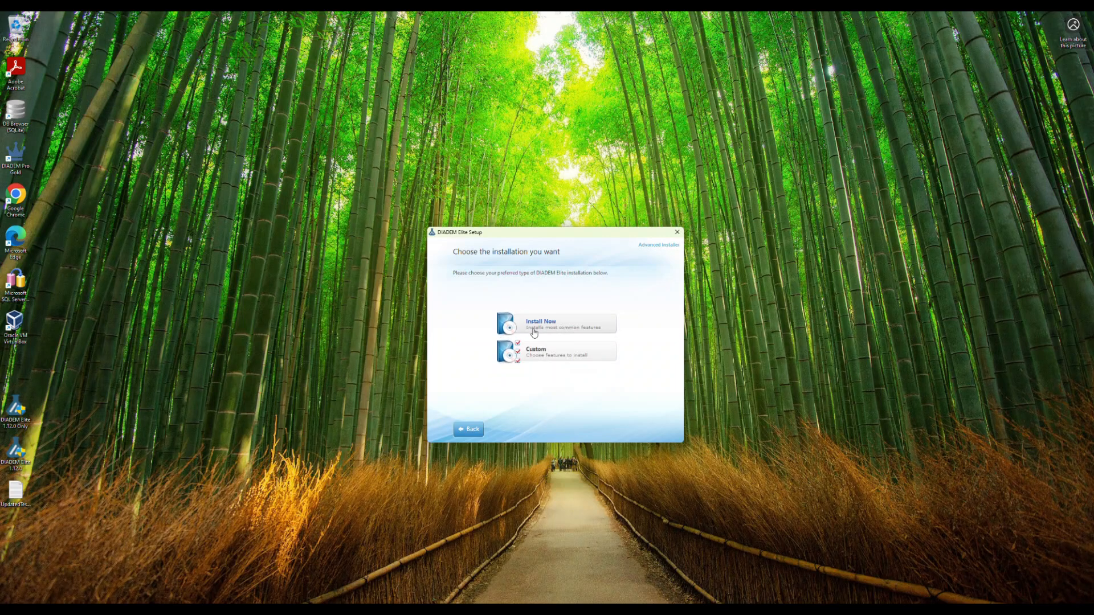
Install the most common features to C:\Program Files\DIPPR801\DIADEM Elite and close the setup wizard
{"action": "left_click", "coordinate": [534, 331]}
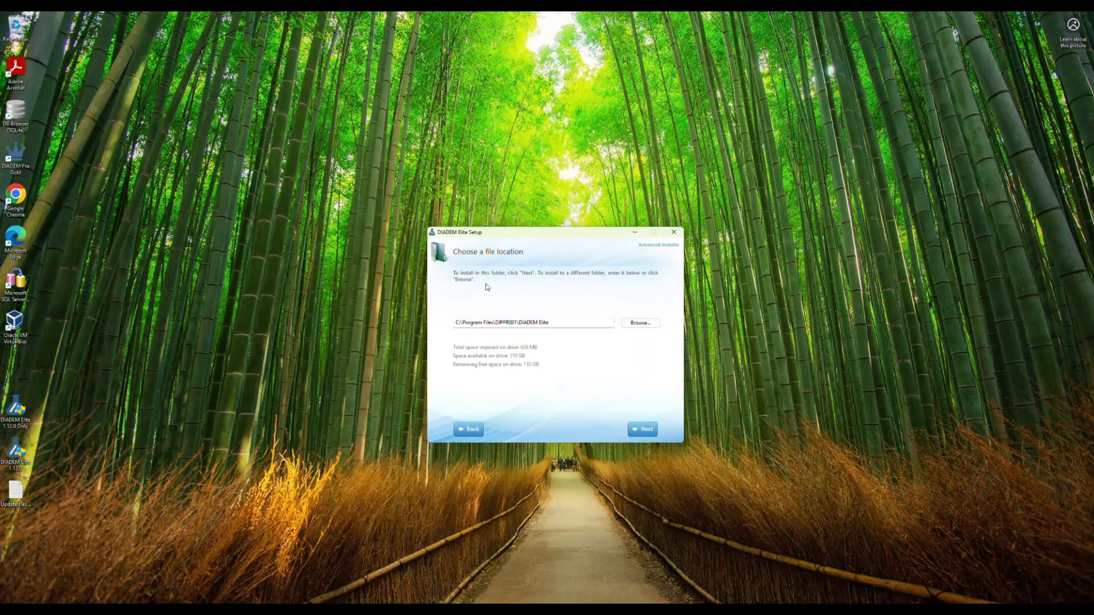
{"action": "left_click", "coordinate": [570, 323]}
{"action": "left_click", "coordinate": [643, 432]}
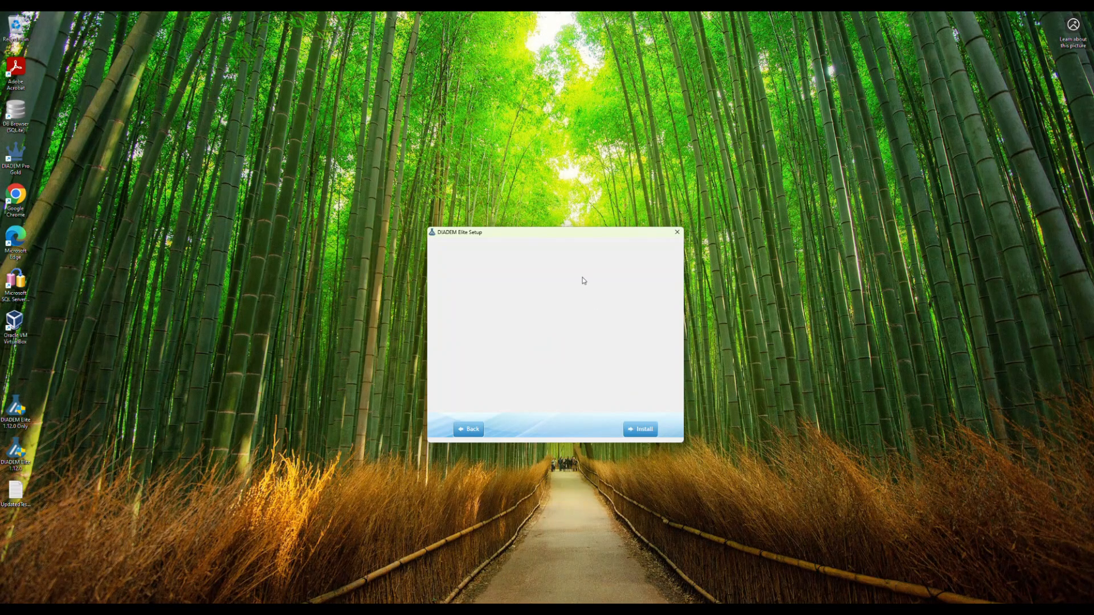
{"action": "left_click", "coordinate": [652, 403]}
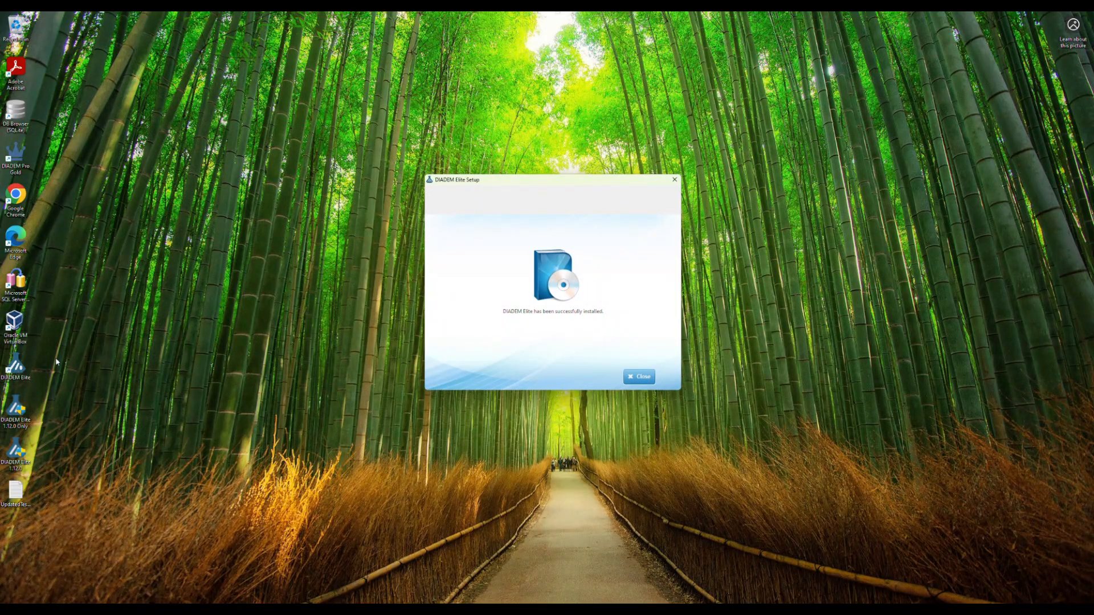
{"action": "left_click", "coordinate": [636, 377]}
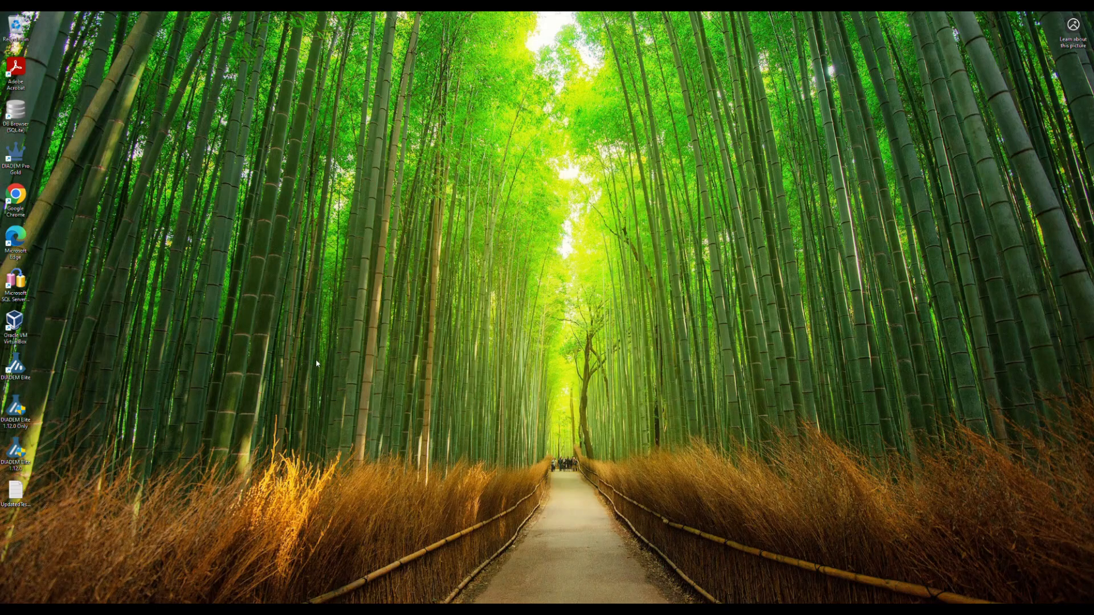
Launch DIADEM Elite and examine the username and password fields for SQL Authentication in the DIPPR connection settings
{"action": "double_click", "coordinate": [15, 365]}
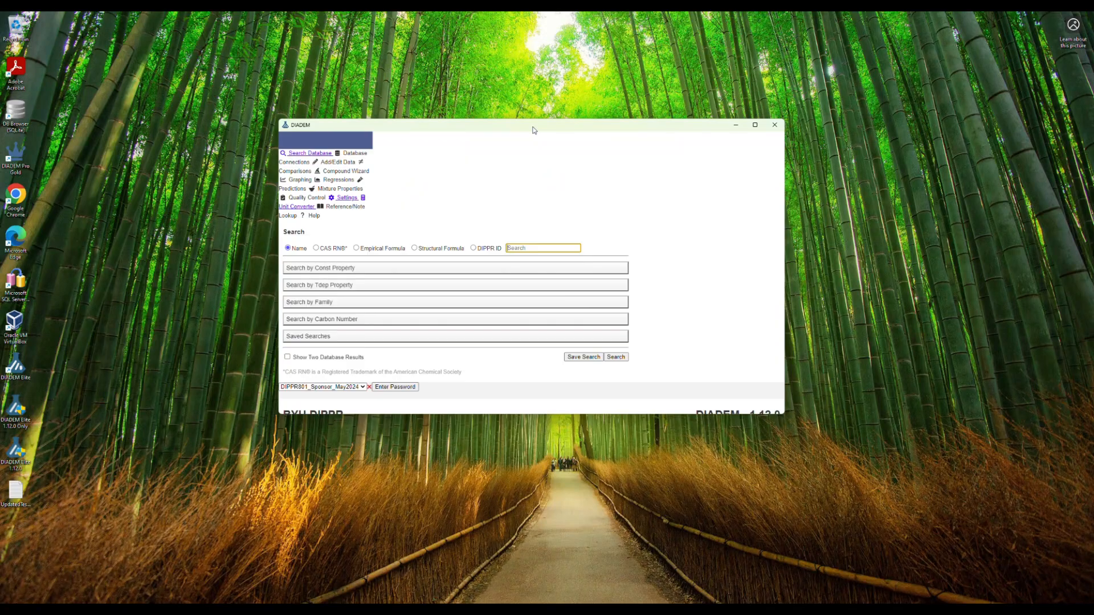
{"action": "left_click", "coordinate": [577, 233]}
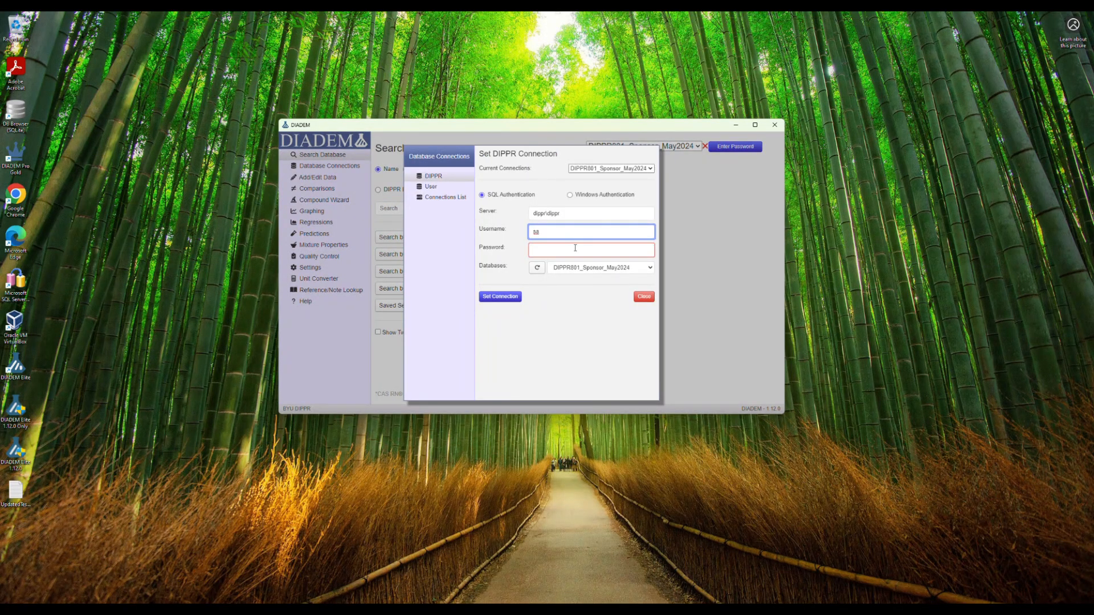
{"action": "left_click", "coordinate": [575, 248]}
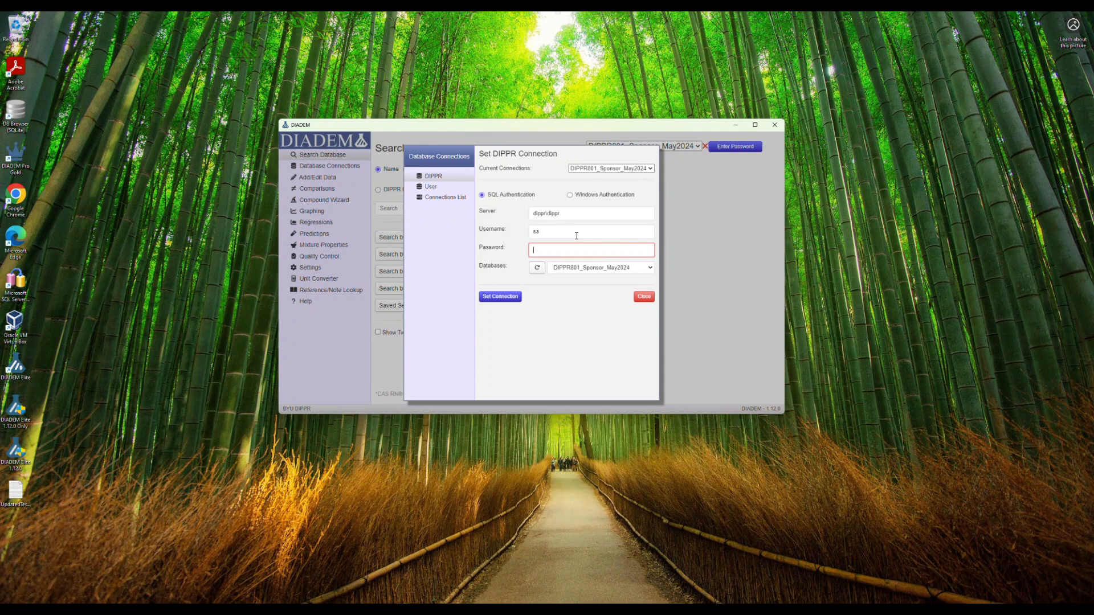
{"action": "left_click", "coordinate": [577, 235]}
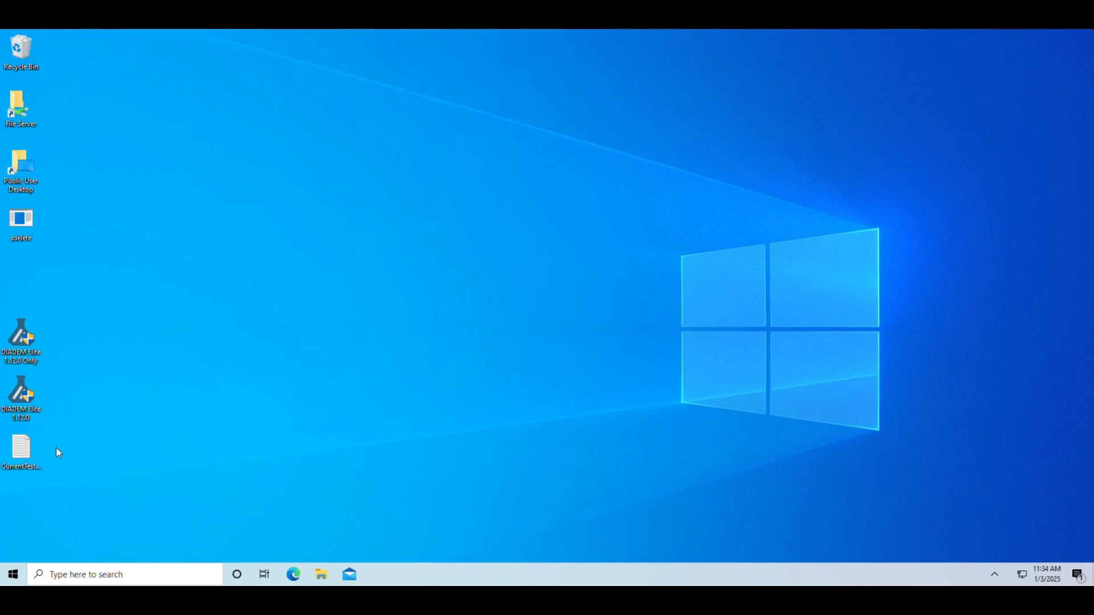
{"action": "left_click", "coordinate": [26, 403]}
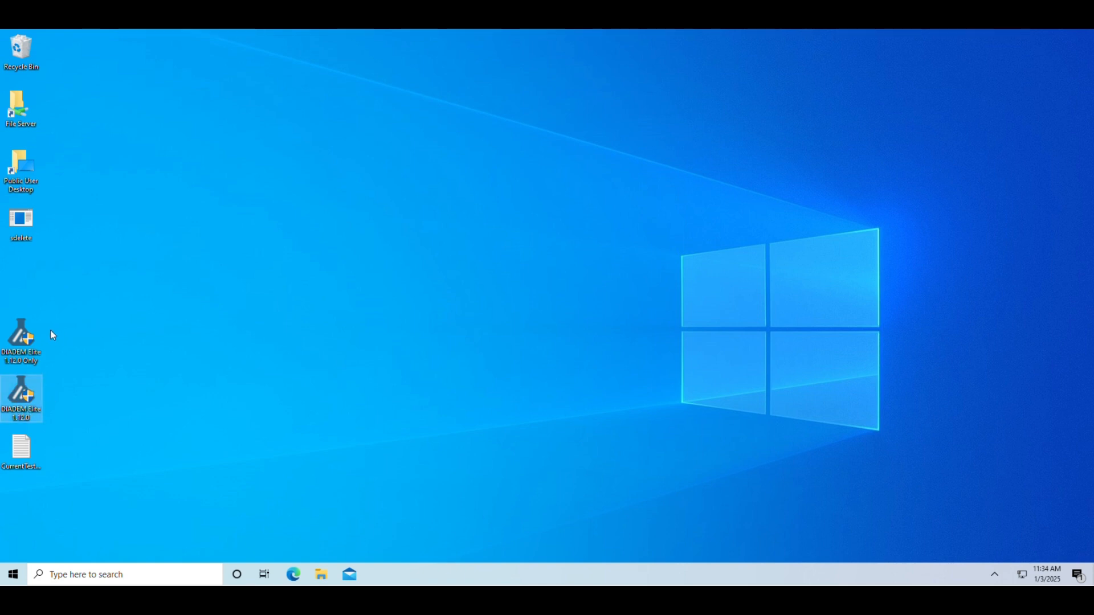
{"action": "left_click", "coordinate": [22, 339]}
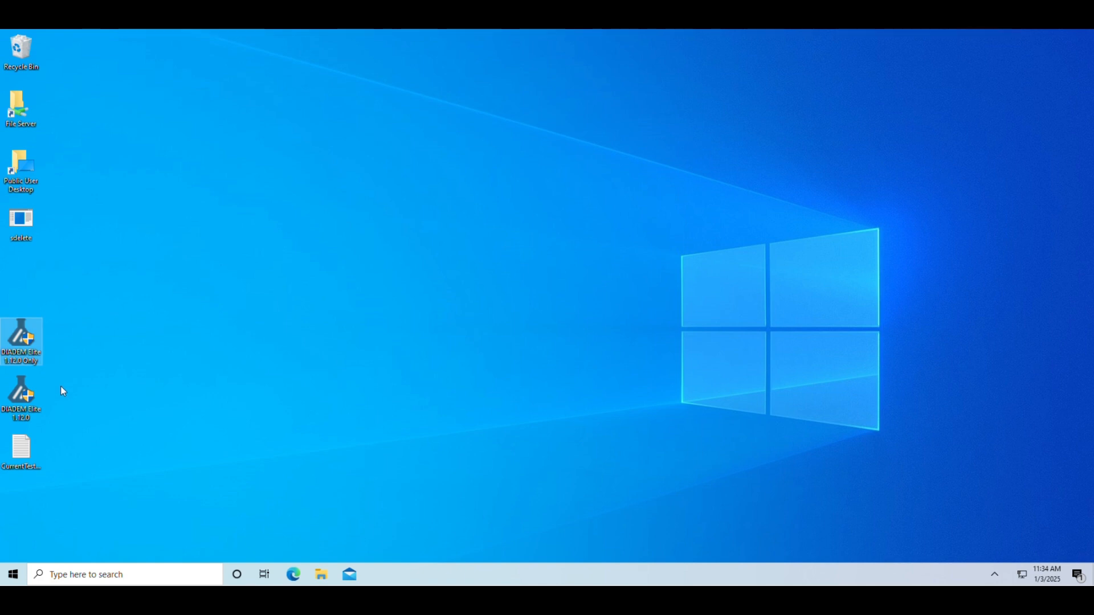
{"action": "left_click", "coordinate": [27, 398]}
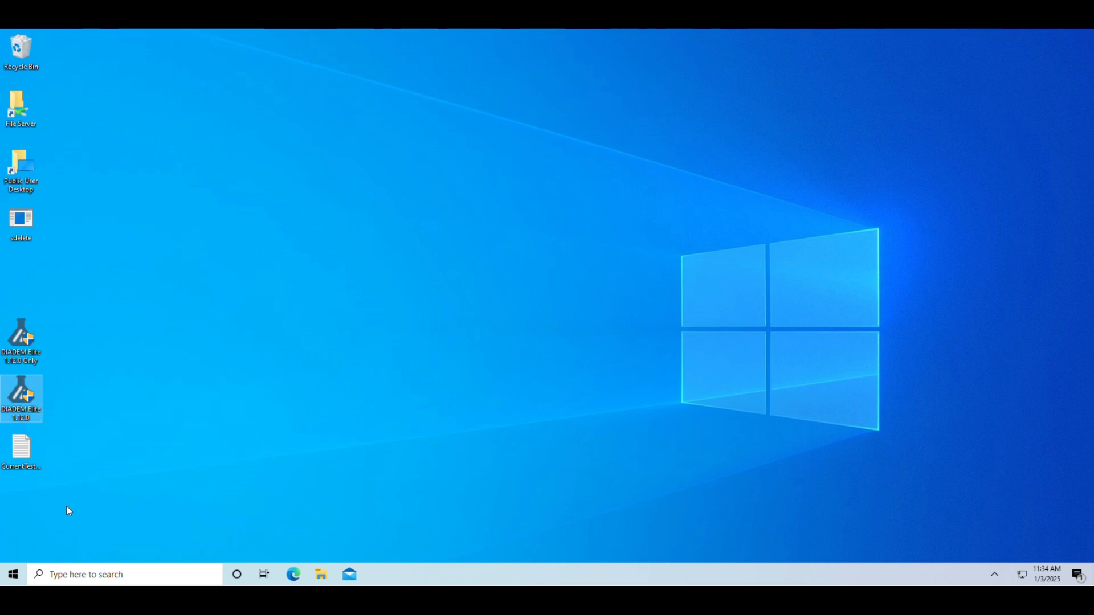
{"action": "left_click", "coordinate": [26, 459]}
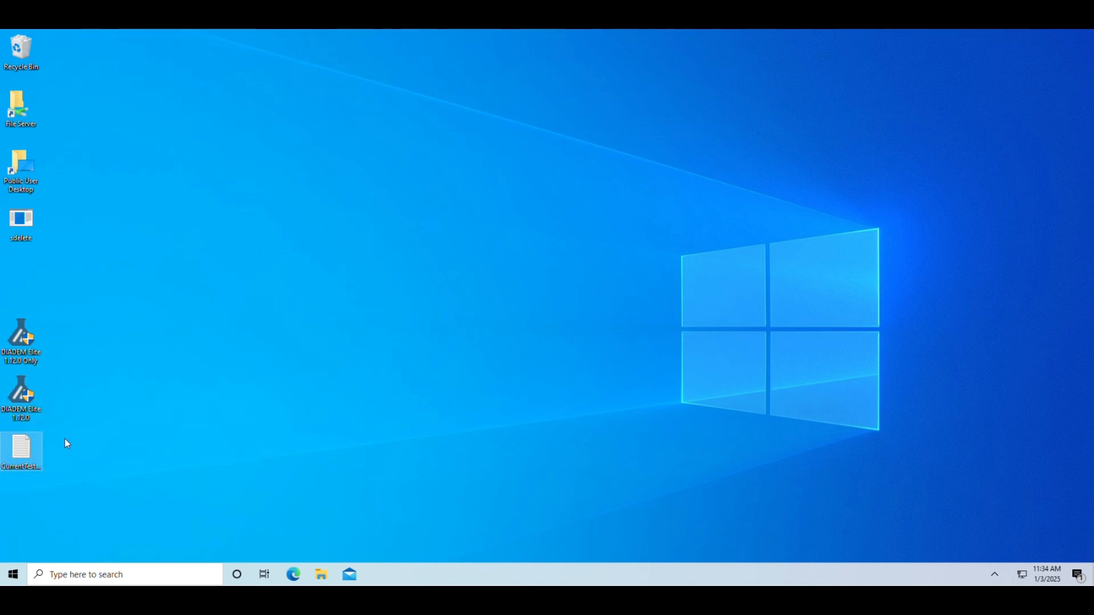
Run the DIADEM Elite 1.12.0 installer as administrator and allow it to make changes to the device
{"action": "left_click", "coordinate": [24, 405]}
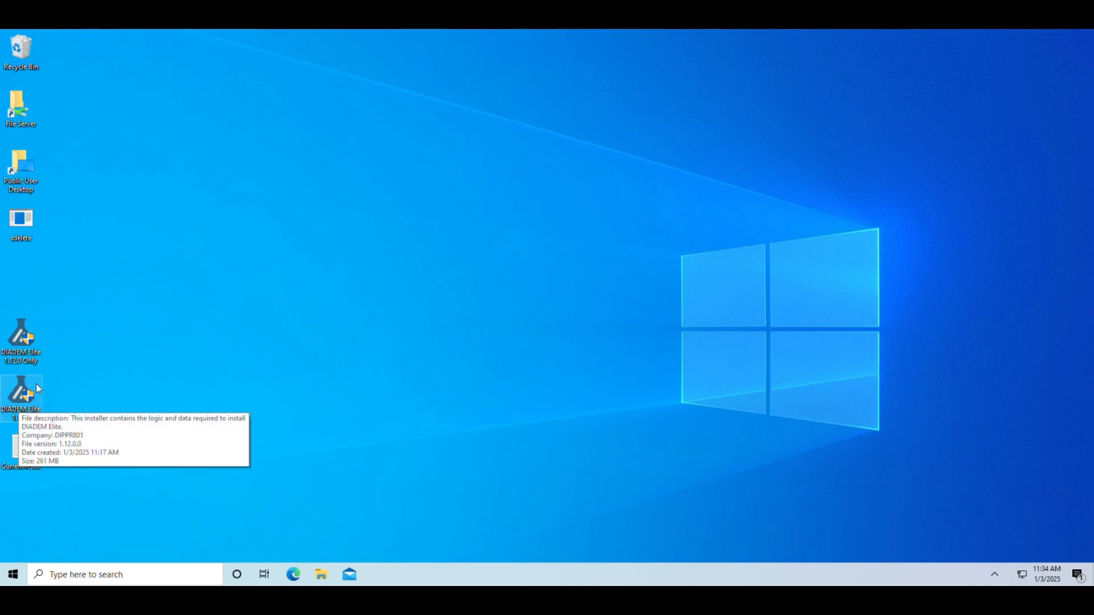
{"action": "right_click", "coordinate": [26, 393]}
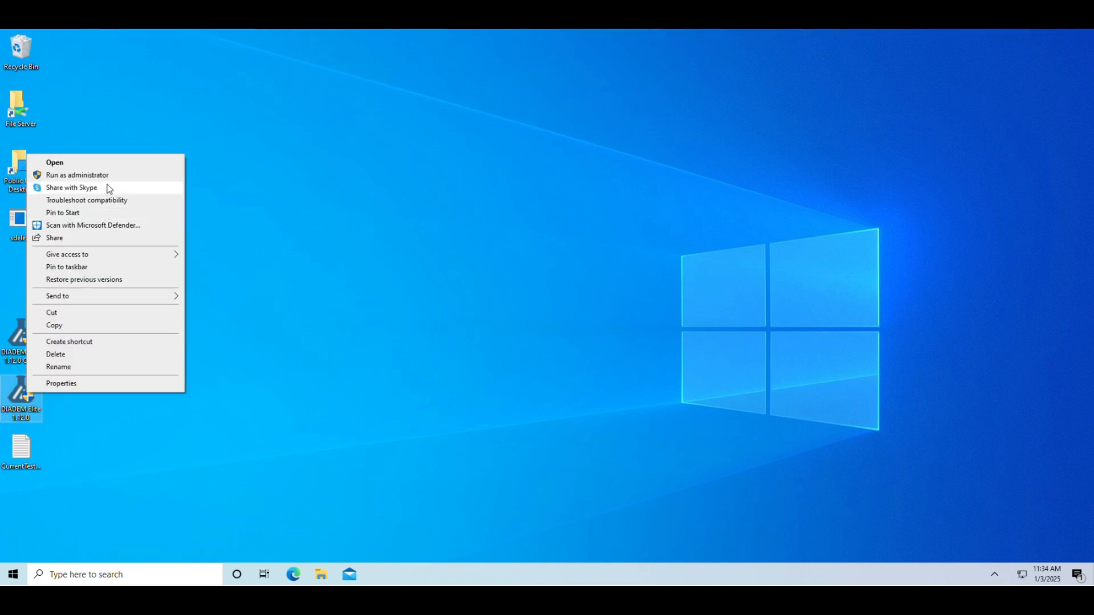
{"action": "left_click", "coordinate": [77, 175]}
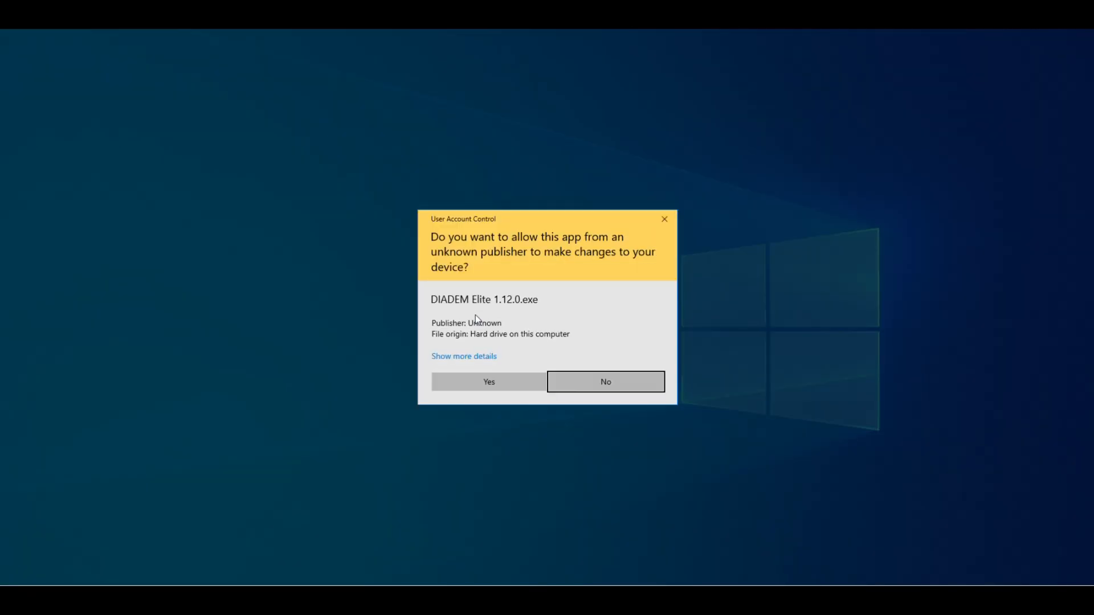
{"action": "left_click", "coordinate": [494, 389]}
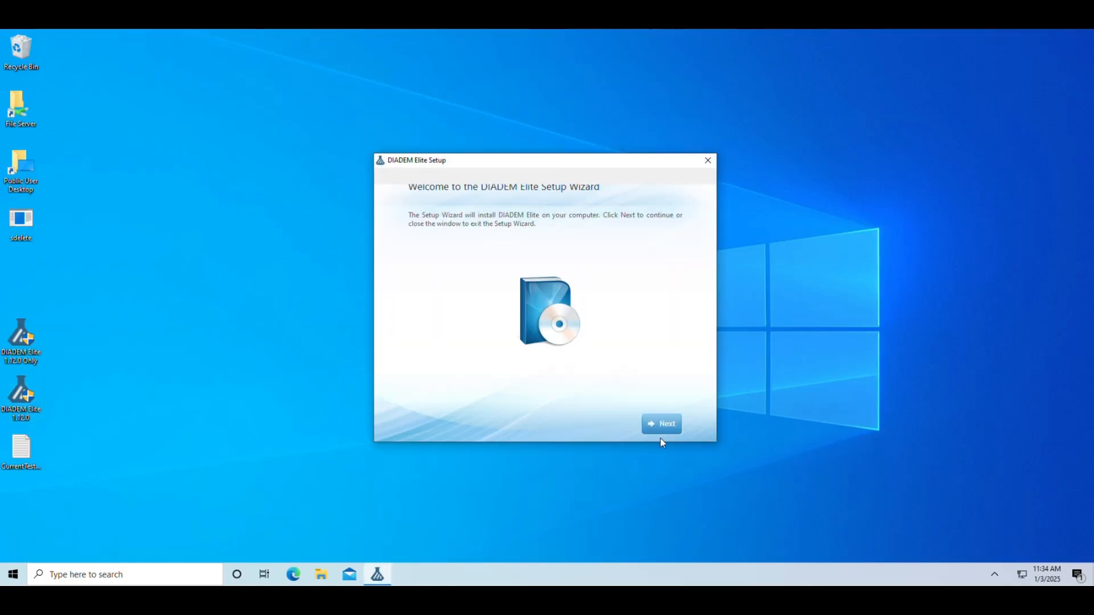
Keep the Everybody (all users) installation type in the setup wizard and accept the DIPPR801 license terms
{"action": "left_click", "coordinate": [661, 435]}
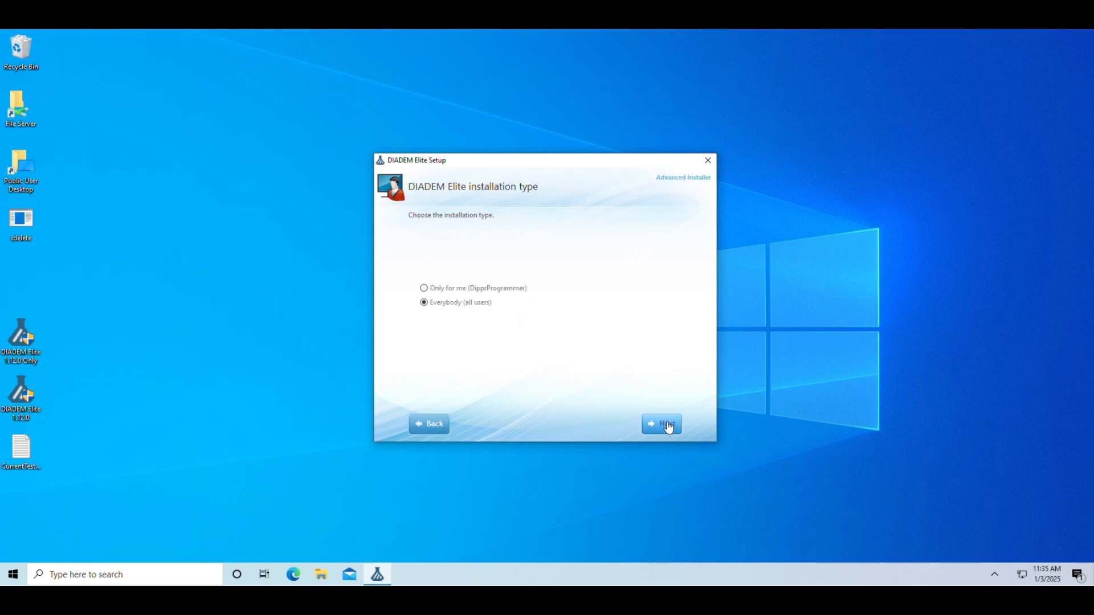
{"action": "left_click", "coordinate": [669, 426]}
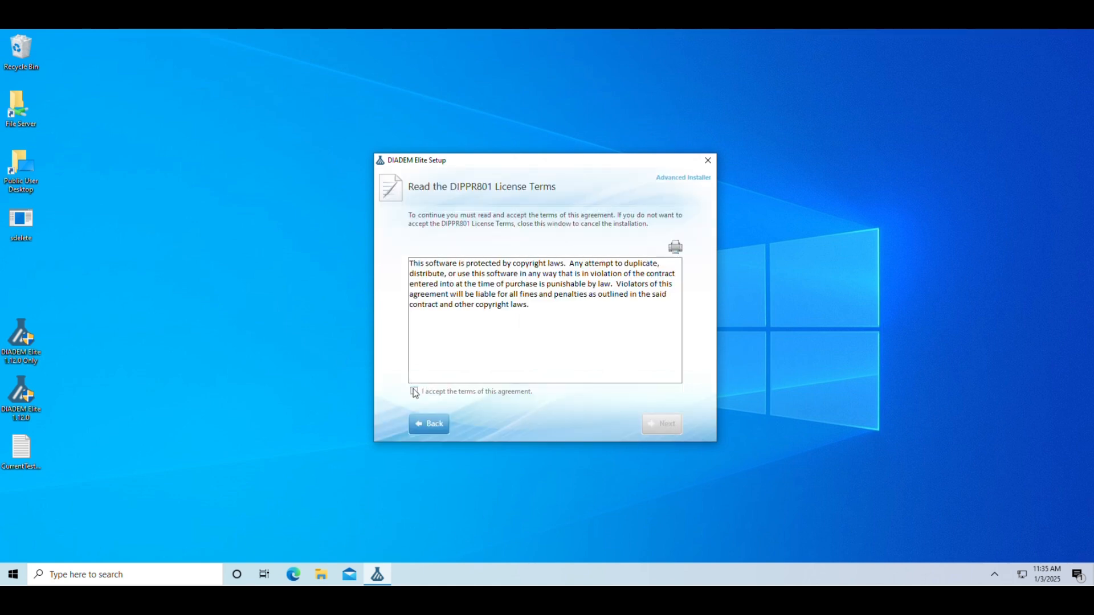
{"action": "left_click", "coordinate": [414, 392]}
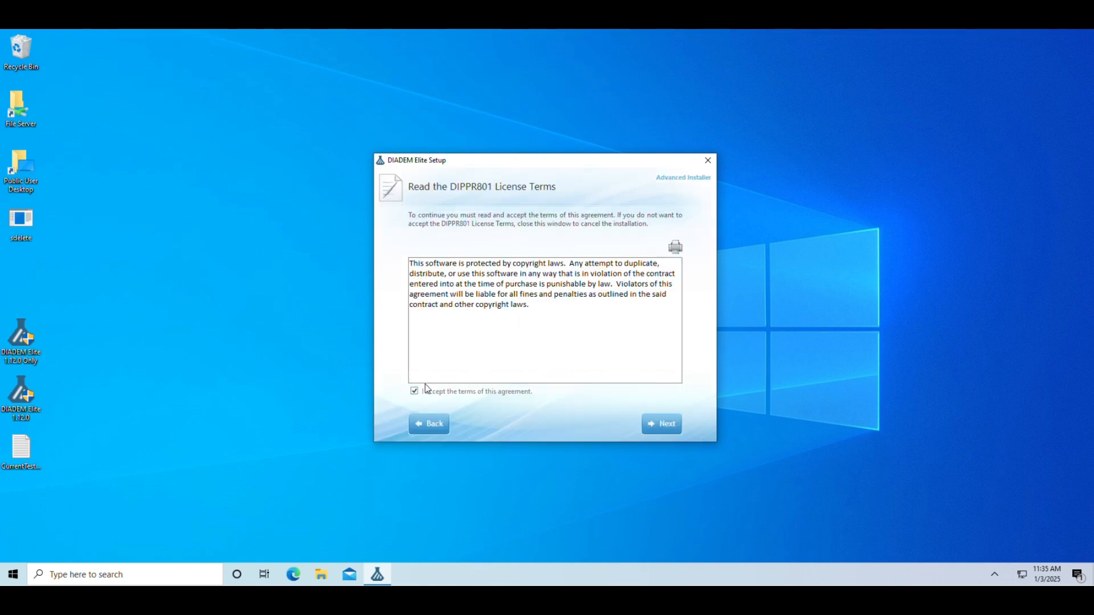
{"action": "left_click", "coordinate": [652, 426]}
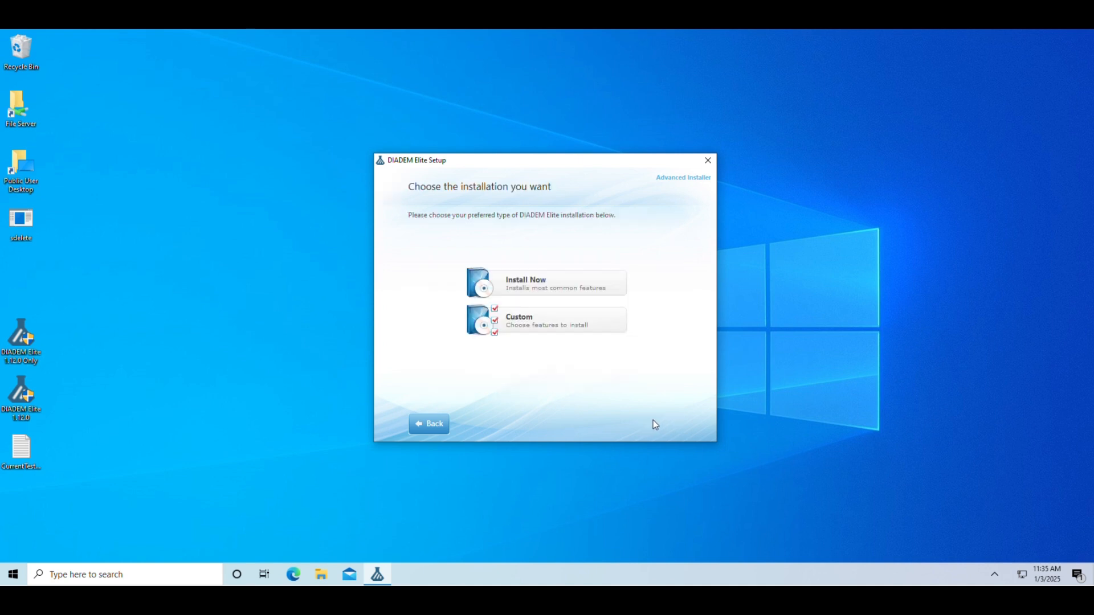
Install the most common features to C:\Program Files\DIPPR801\DIADEM Elite, and place the Enter DIPPR License window beside the database installer
{"action": "left_click", "coordinate": [605, 295]}
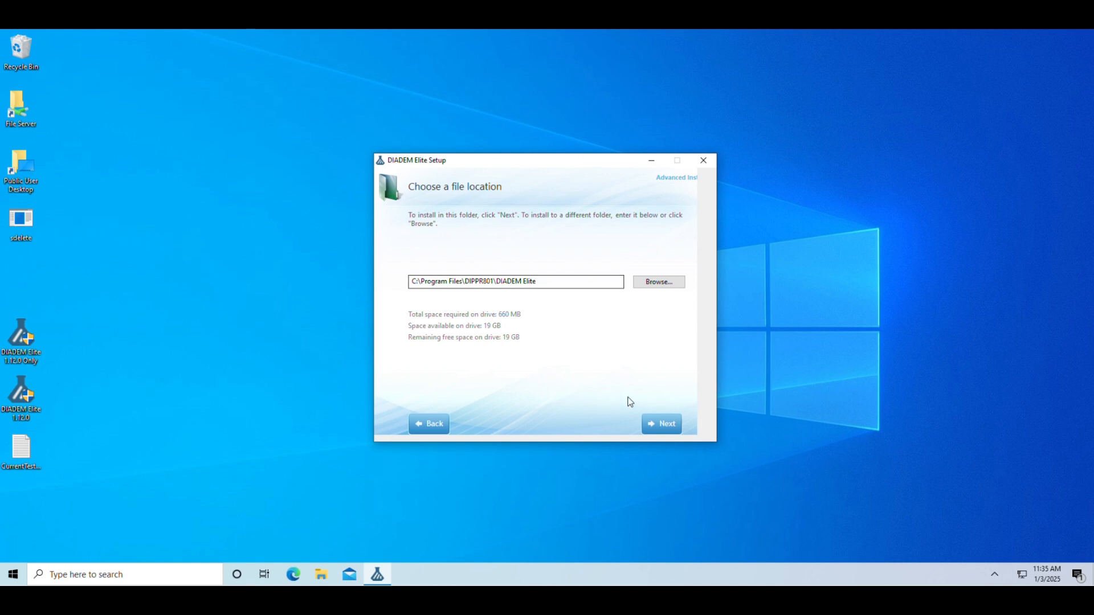
{"action": "left_click", "coordinate": [670, 427]}
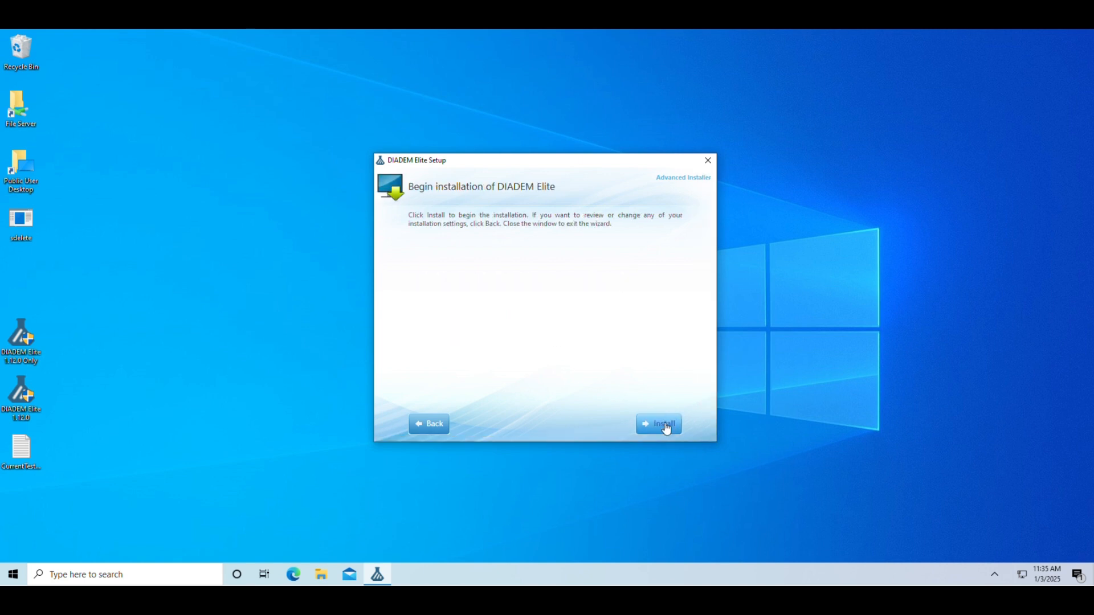
{"action": "left_click", "coordinate": [666, 426]}
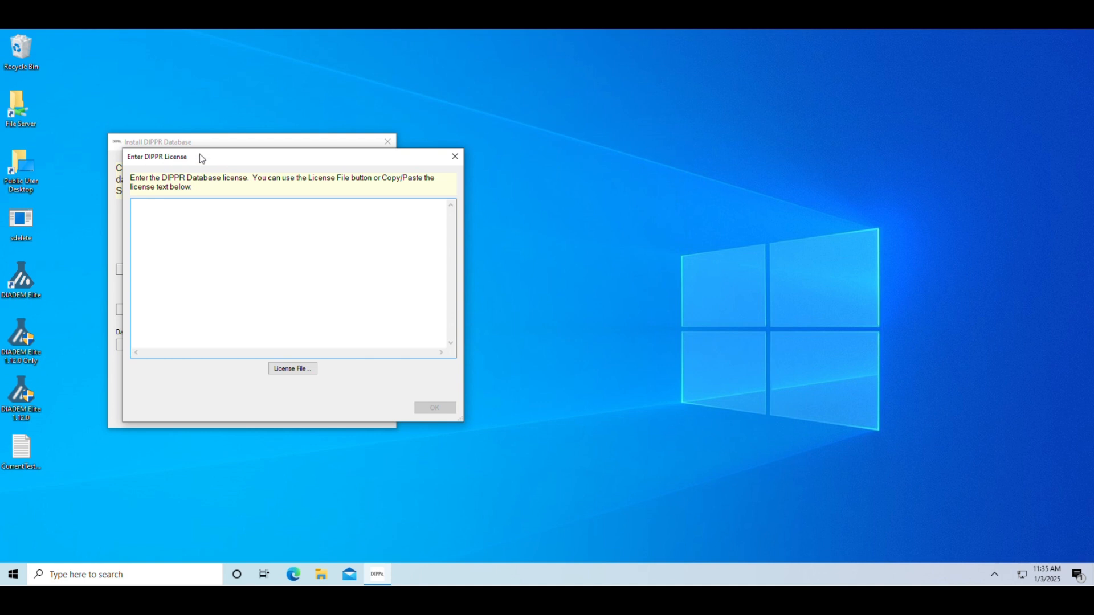
{"action": "left_click_drag", "start_coordinate": [199, 152], "coordinate": [524, 152]}
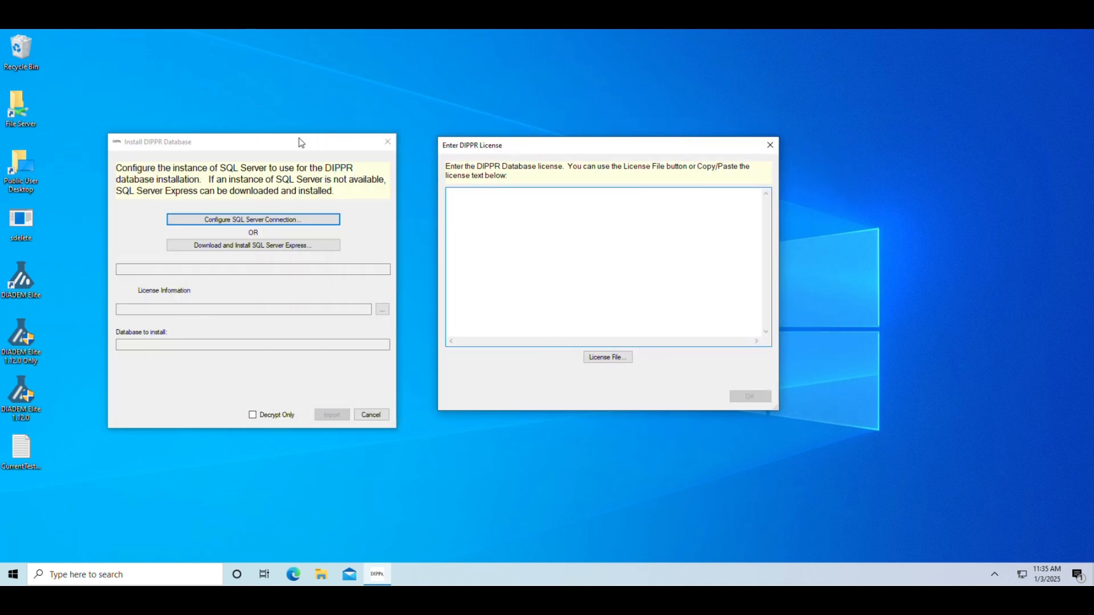
Launch DIADEM Elite and highlight the server name in the DIPPR connection settings for reference in the database installation
{"action": "left_click", "coordinate": [23, 294]}
{"action": "double_click", "coordinate": [22, 293]}
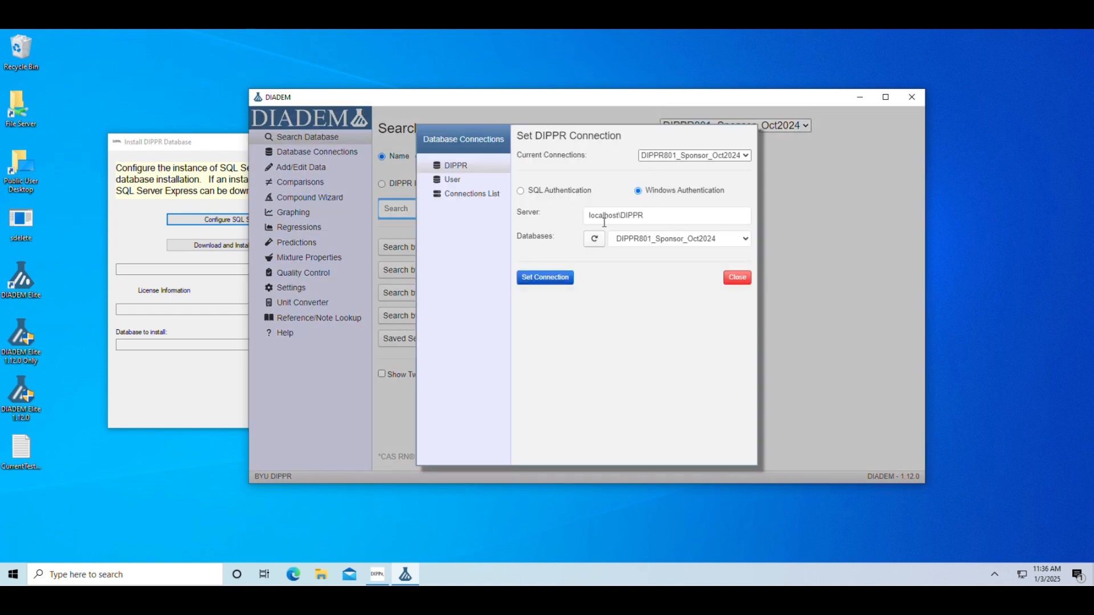
{"action": "left_click", "coordinate": [644, 216]}
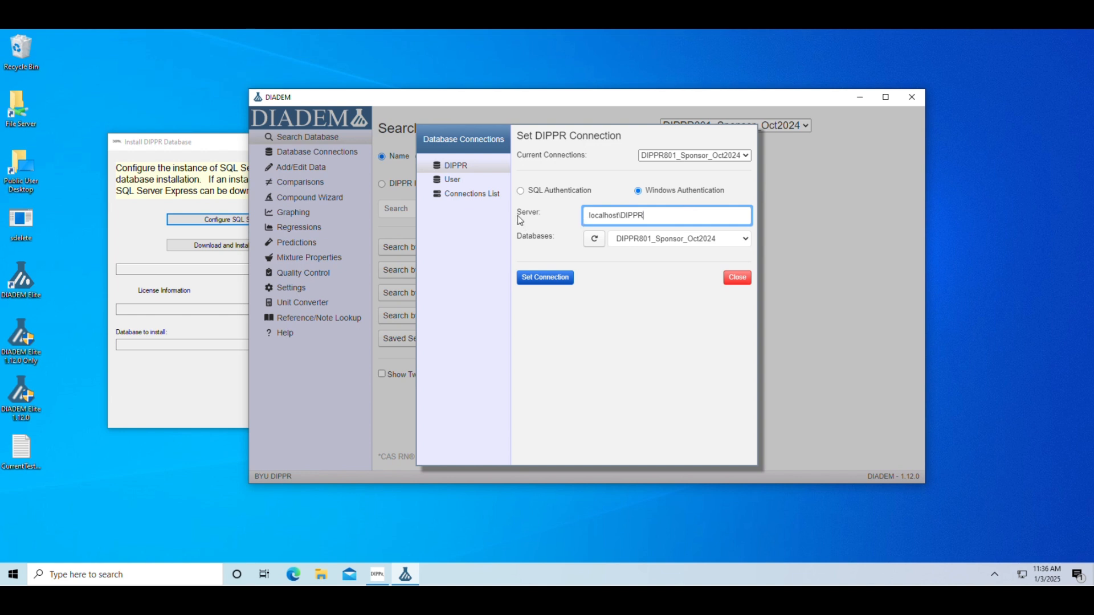
{"action": "left_click_drag", "start_coordinate": [728, 216], "coordinate": [501, 222]}
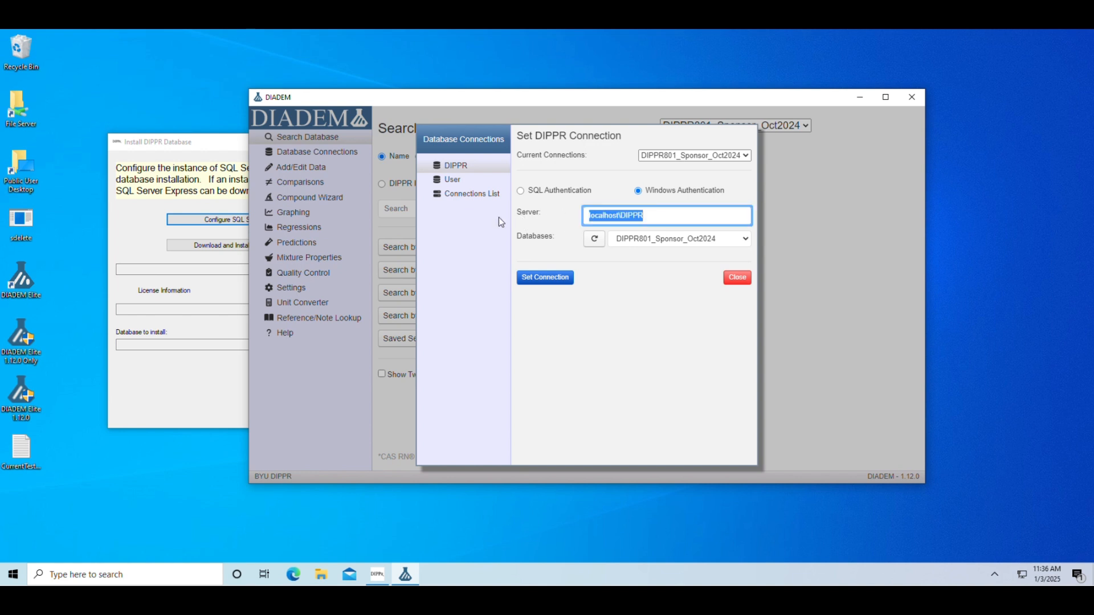
{"action": "left_click", "coordinate": [589, 214]}
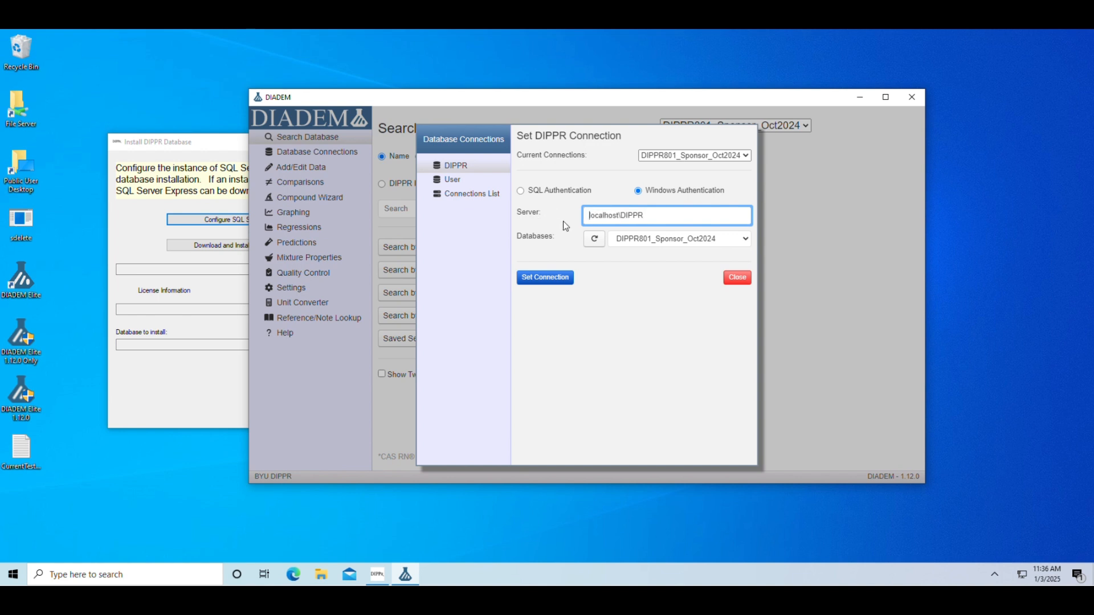
{"action": "left_click", "coordinate": [173, 142]}
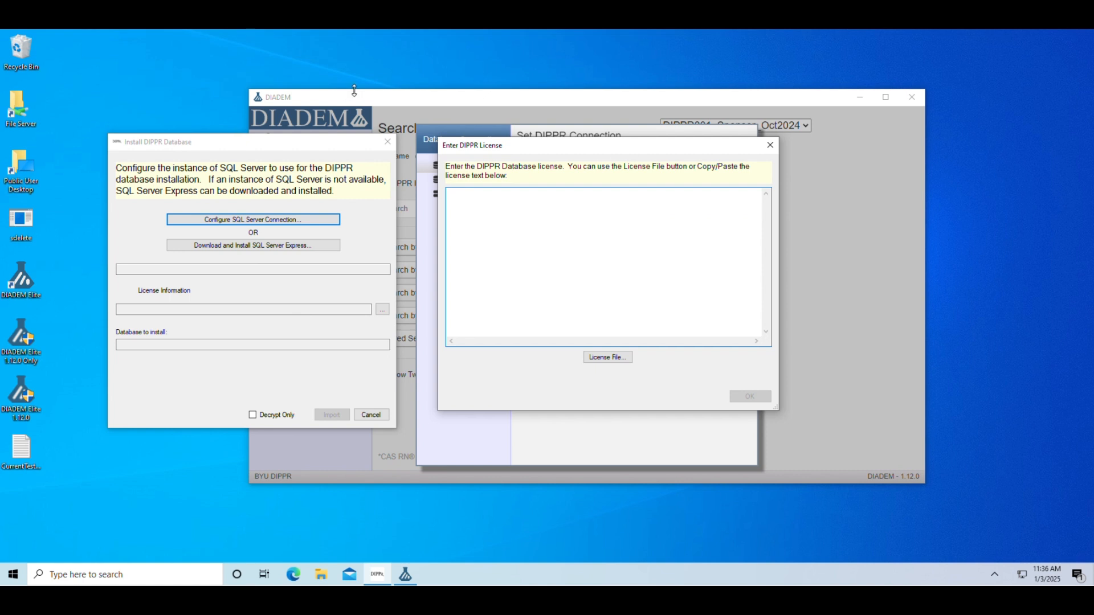
{"action": "left_click", "coordinate": [378, 107]}
{"action": "left_click_drag", "start_coordinate": [646, 216], "coordinate": [558, 215]}
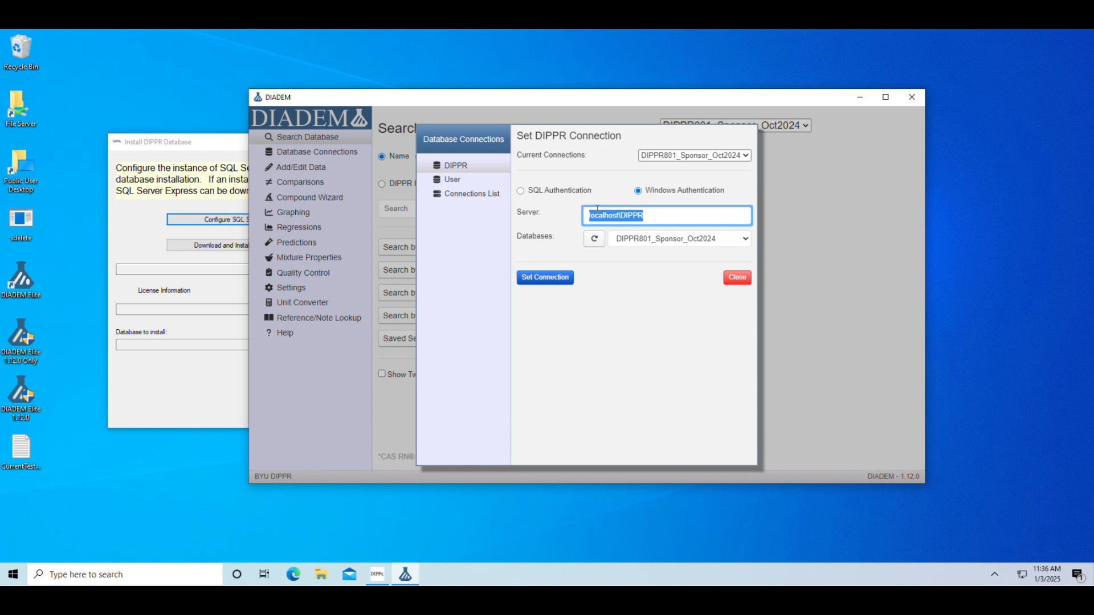
Try to set the DIPPR connection to the DIPPR801_Sponsor_Oct2024 database on server localhost\DIPPR with Windows Authentication
{"action": "left_click", "coordinate": [627, 215]}
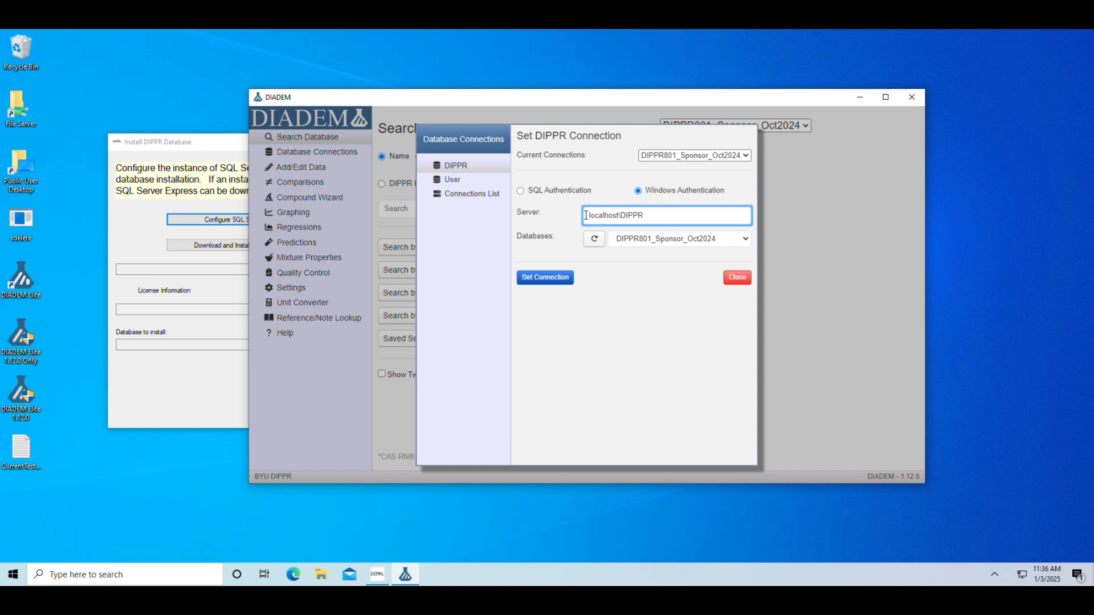
{"action": "left_click_drag", "start_coordinate": [650, 216], "coordinate": [558, 224]}
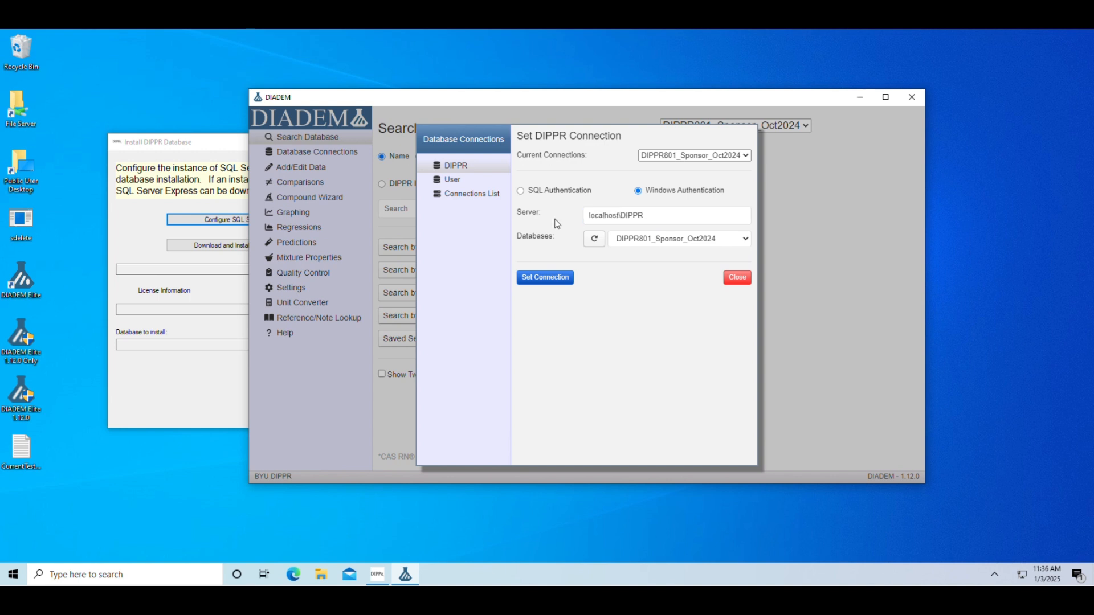
{"action": "left_click", "coordinate": [649, 212]}
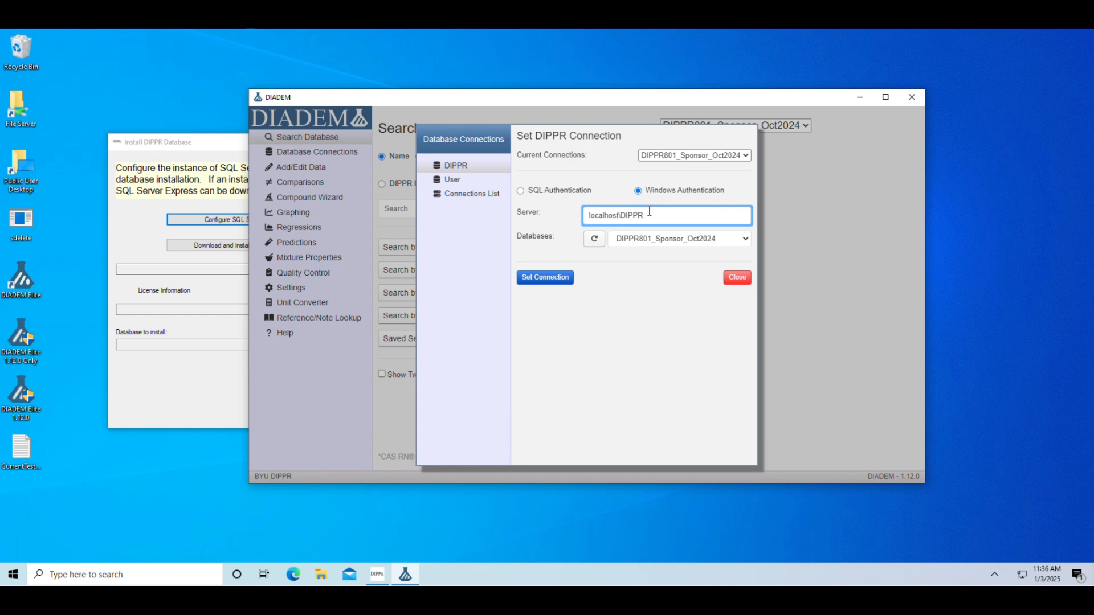
{"action": "left_click", "coordinate": [641, 239]}
{"action": "left_click", "coordinate": [644, 250]}
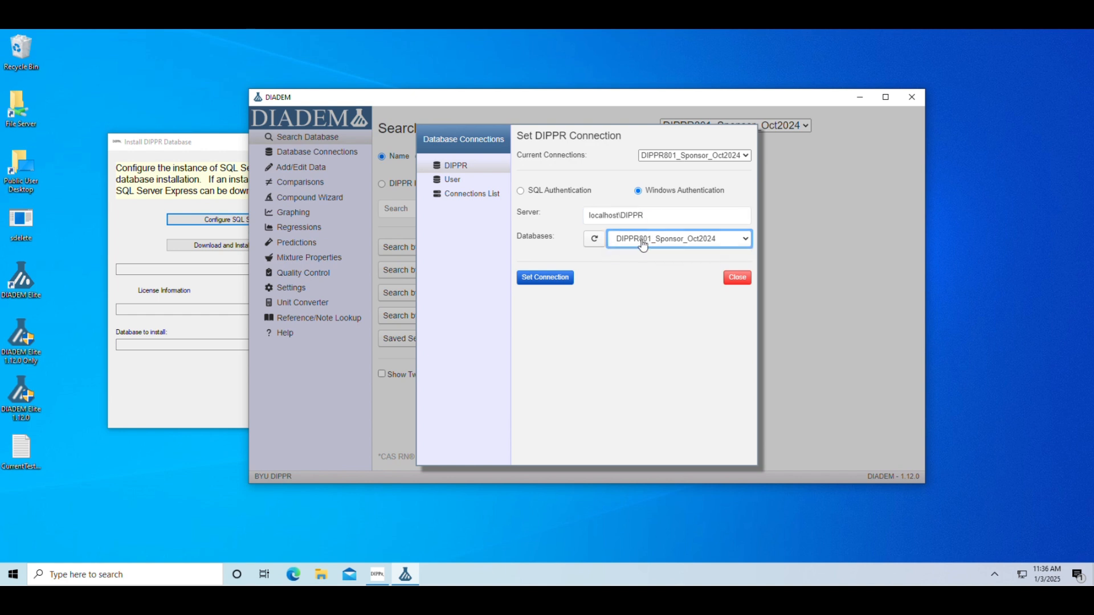
{"action": "left_click", "coordinate": [527, 286]}
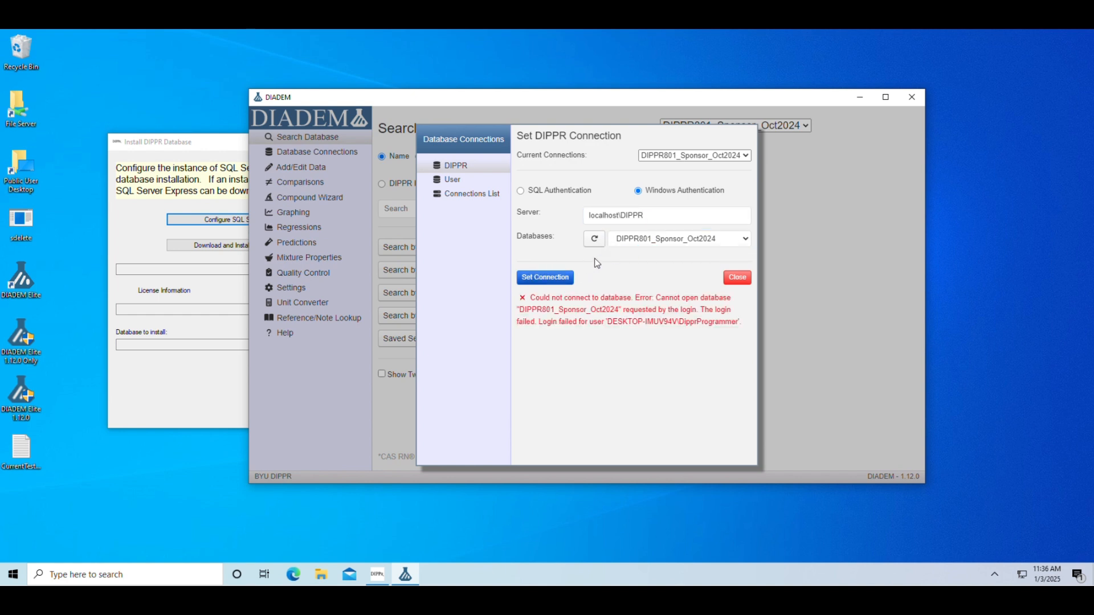
Reselect DIPPR801_Sponsor_Oct2024 and refresh the list of DIPPR databases available on server localhost\DIPPR
{"action": "left_click", "coordinate": [628, 239]}
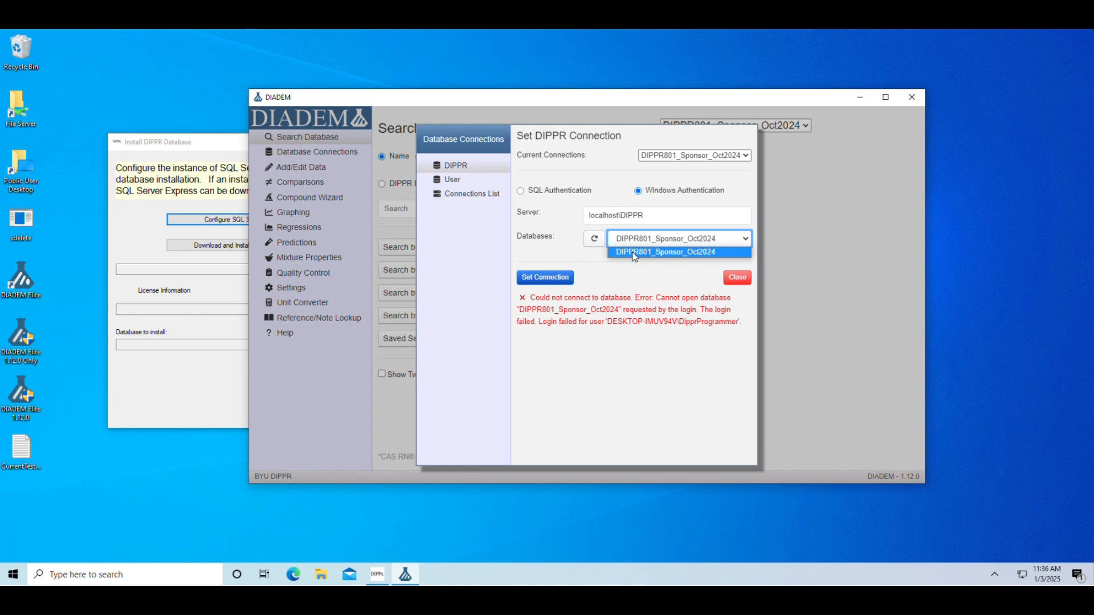
{"action": "left_click", "coordinate": [634, 256]}
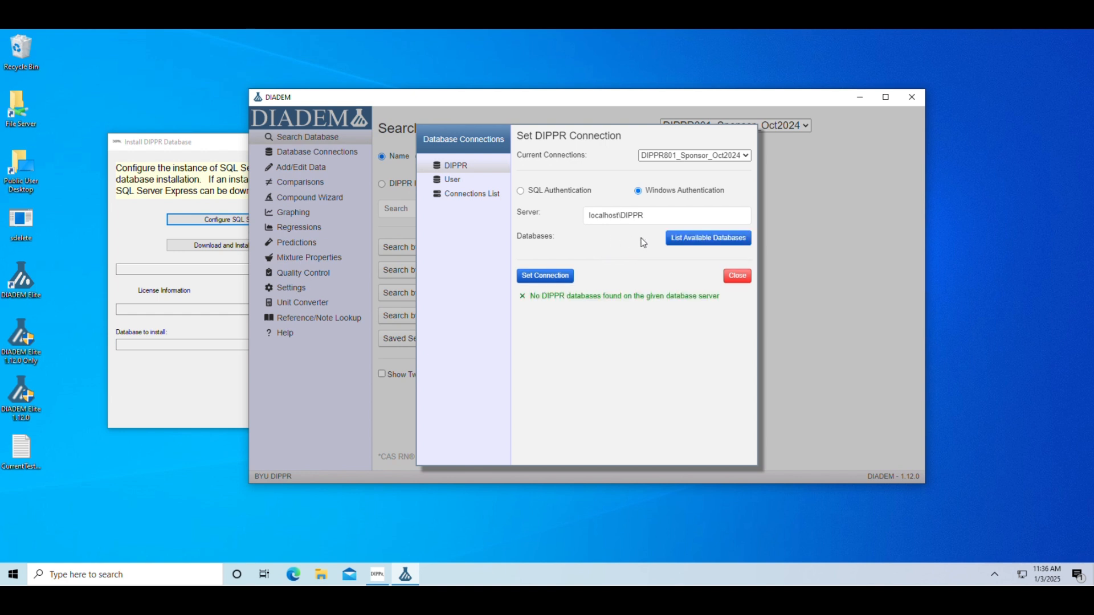
{"action": "left_click", "coordinate": [670, 215]}
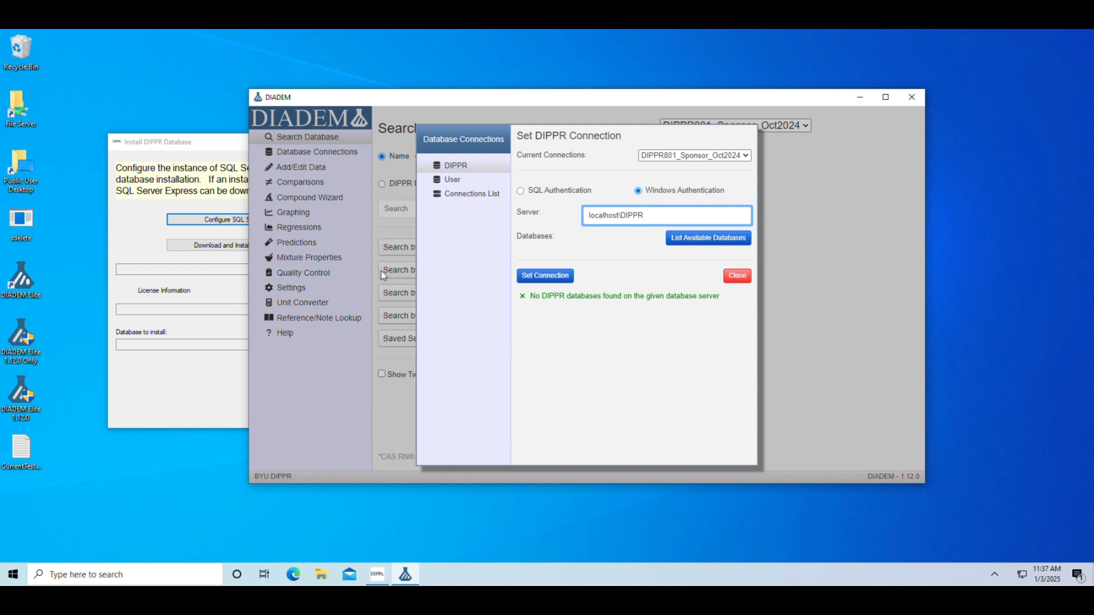
Return to the database installer, load the CurrentTestLicense file from the Desktop as the DIPPR license and accept it
{"action": "left_click", "coordinate": [168, 151]}
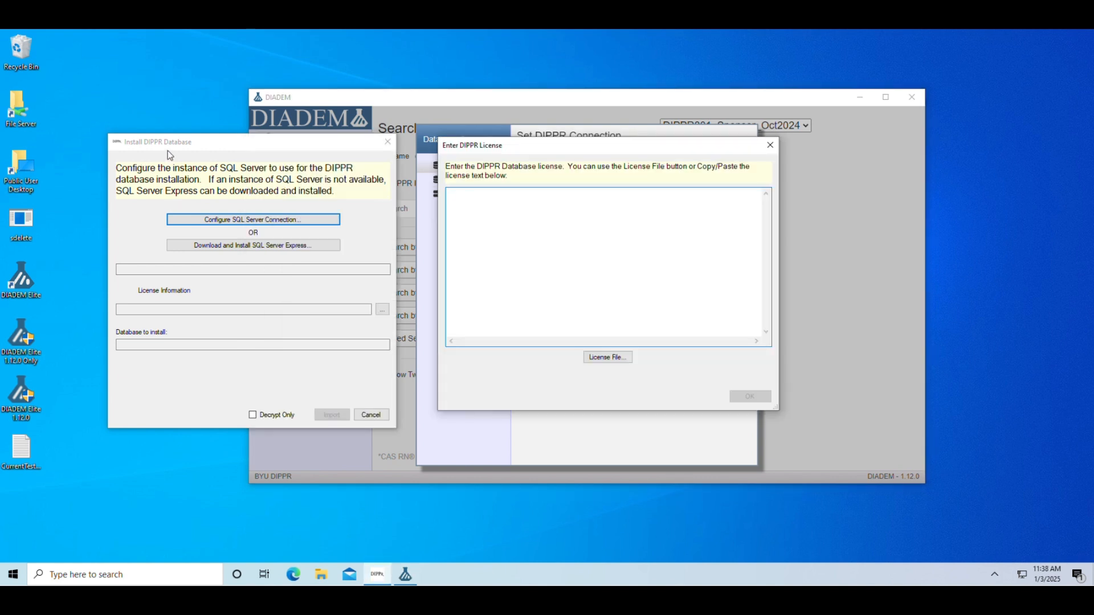
{"action": "left_click", "coordinate": [620, 357]}
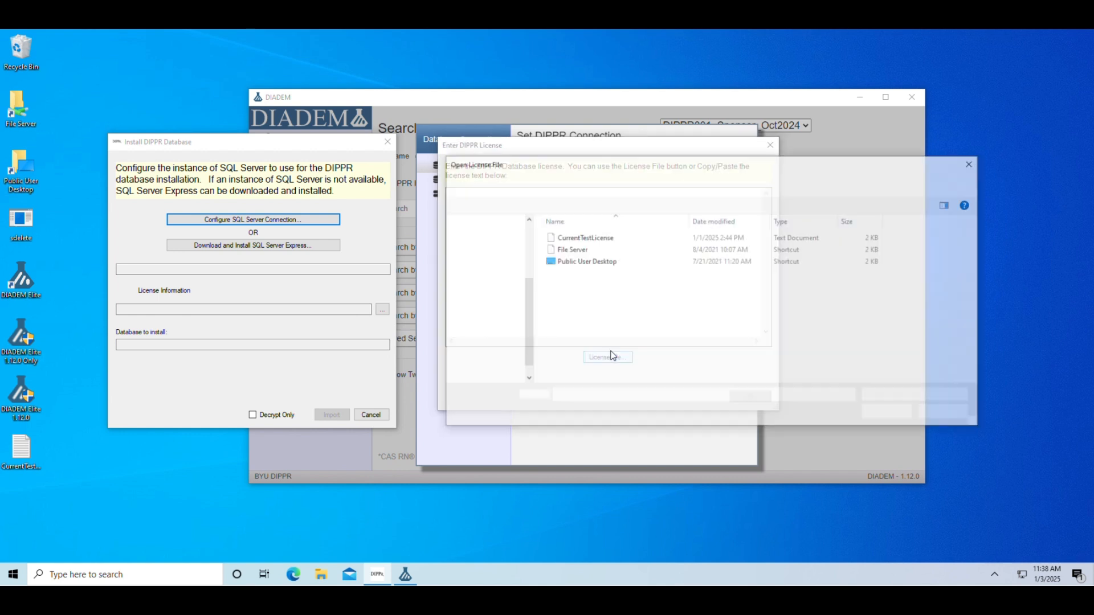
{"action": "left_click_drag", "start_coordinate": [592, 163], "coordinate": [735, 122]}
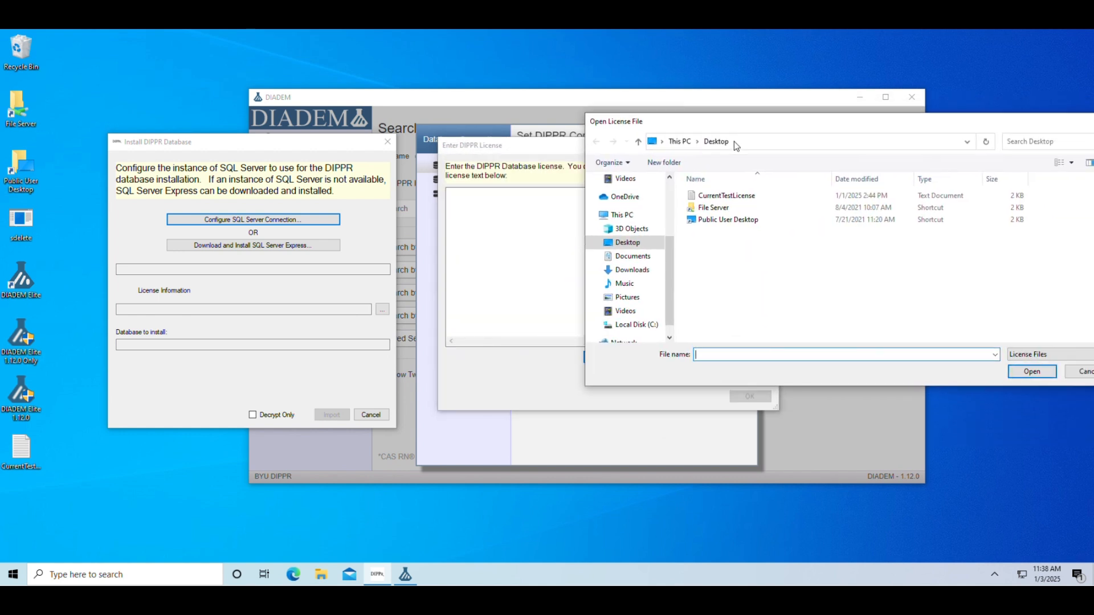
{"action": "double_click", "coordinate": [739, 196]}
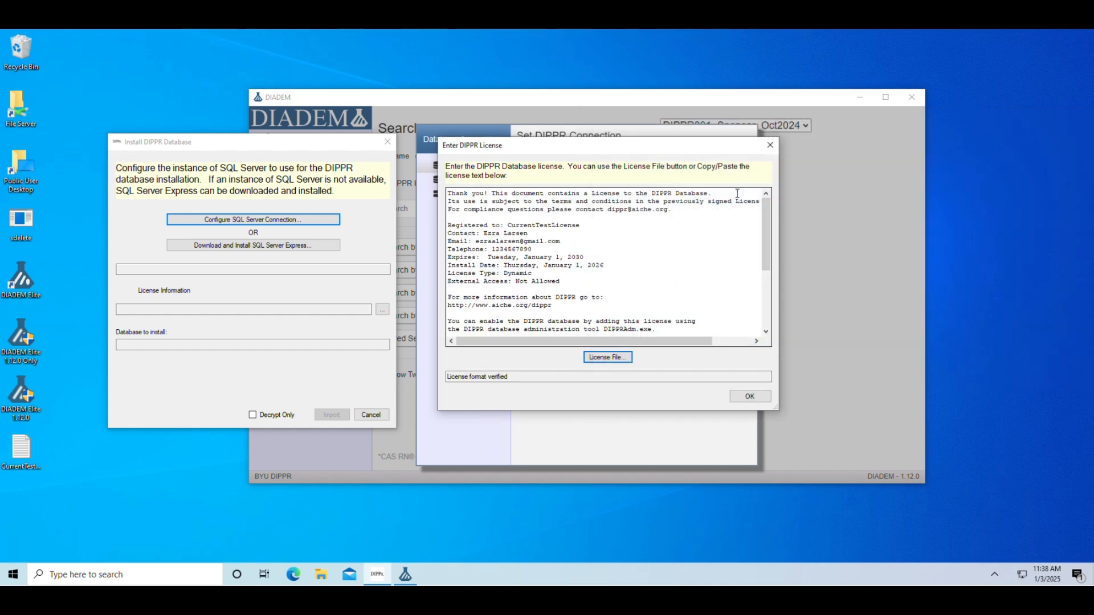
{"action": "left_click", "coordinate": [740, 398]}
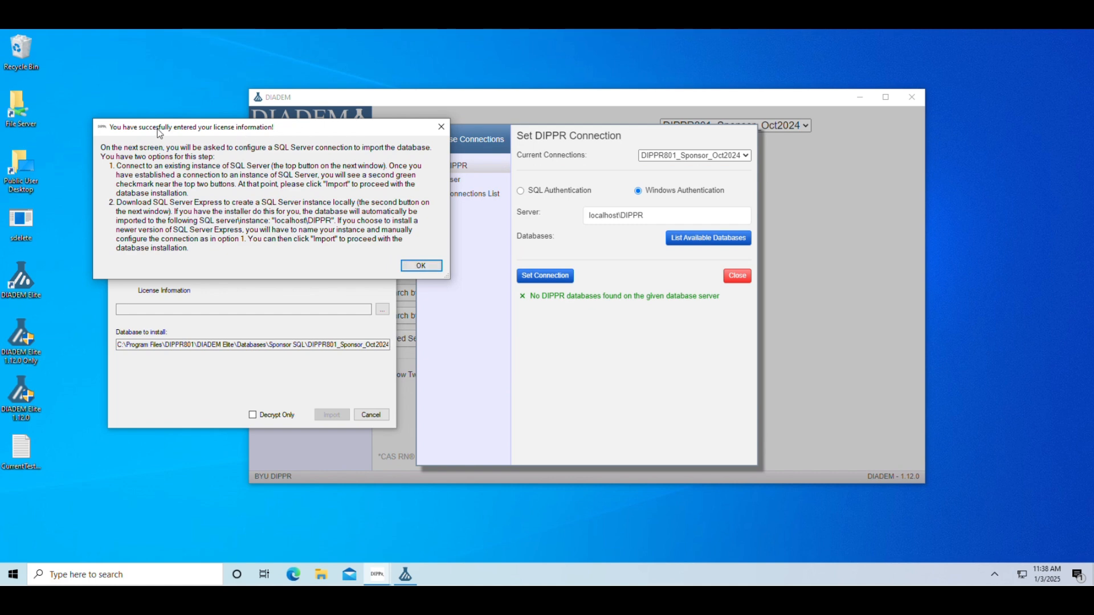
Move the license notice aside, highlight its option for connecting to an existing SQL Server instance, and dismiss the notice
{"action": "left_click_drag", "start_coordinate": [164, 129], "coordinate": [512, 128]}
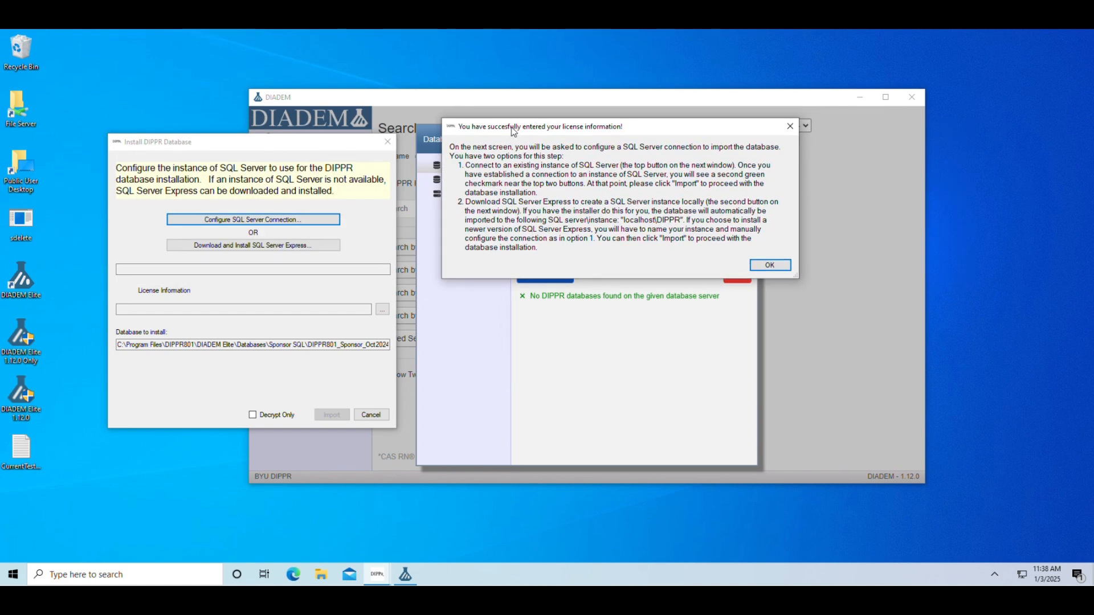
{"action": "left_click", "coordinate": [472, 169]}
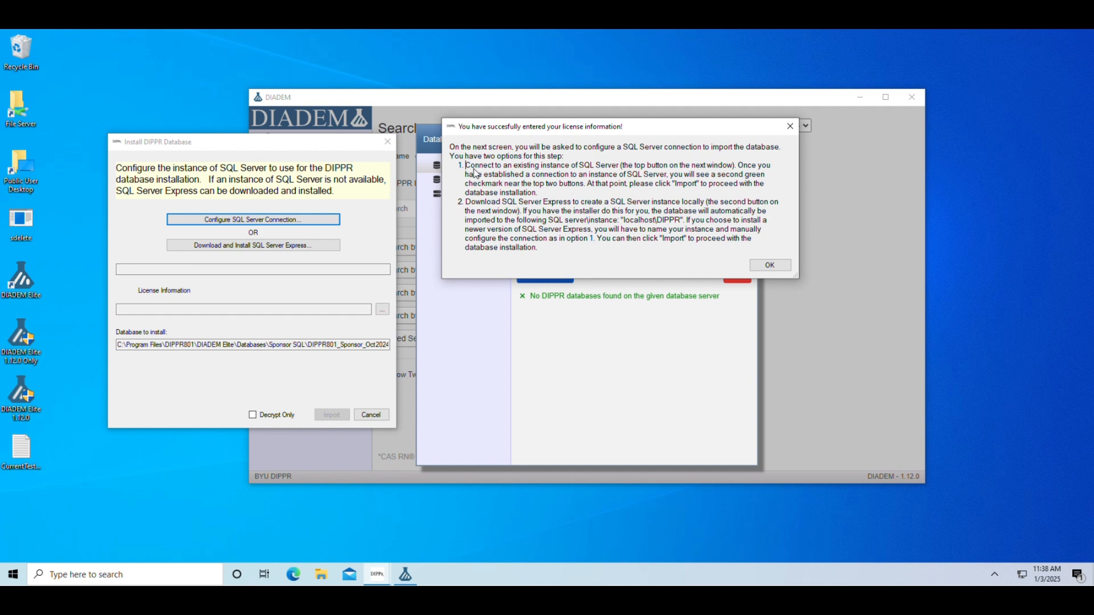
{"action": "left_click", "coordinate": [538, 197]}
{"action": "left_click_drag", "start_coordinate": [538, 197], "coordinate": [457, 167]}
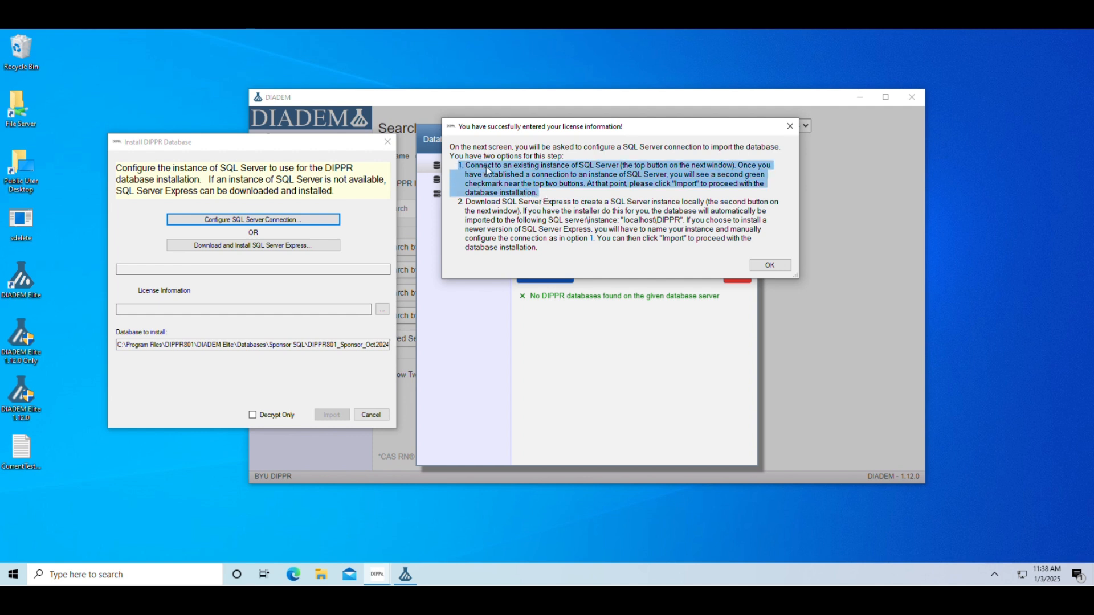
{"action": "left_click", "coordinate": [760, 269]}
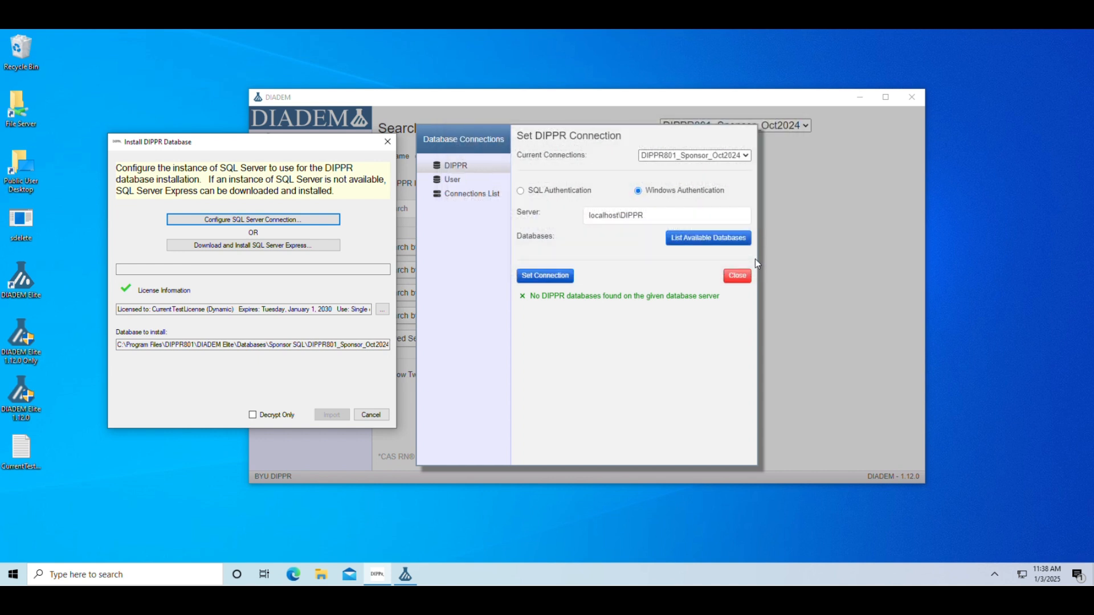
Configure the installer's SQL Server connection with the localhost\dippr instance and no database authentication, and test the connection
{"action": "left_click", "coordinate": [279, 222]}
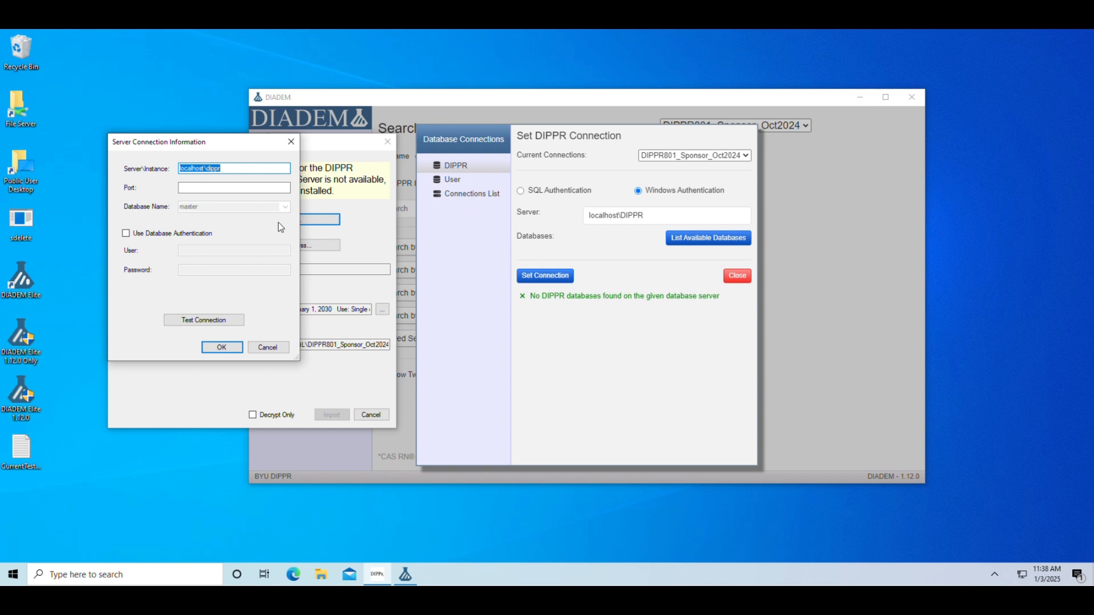
{"action": "left_click", "coordinate": [240, 169]}
{"action": "left_click_drag", "start_coordinate": [240, 169], "coordinate": [181, 174]}
{"action": "left_click", "coordinate": [187, 169]}
{"action": "left_click", "coordinate": [275, 168]}
{"action": "left_click", "coordinate": [238, 321]}
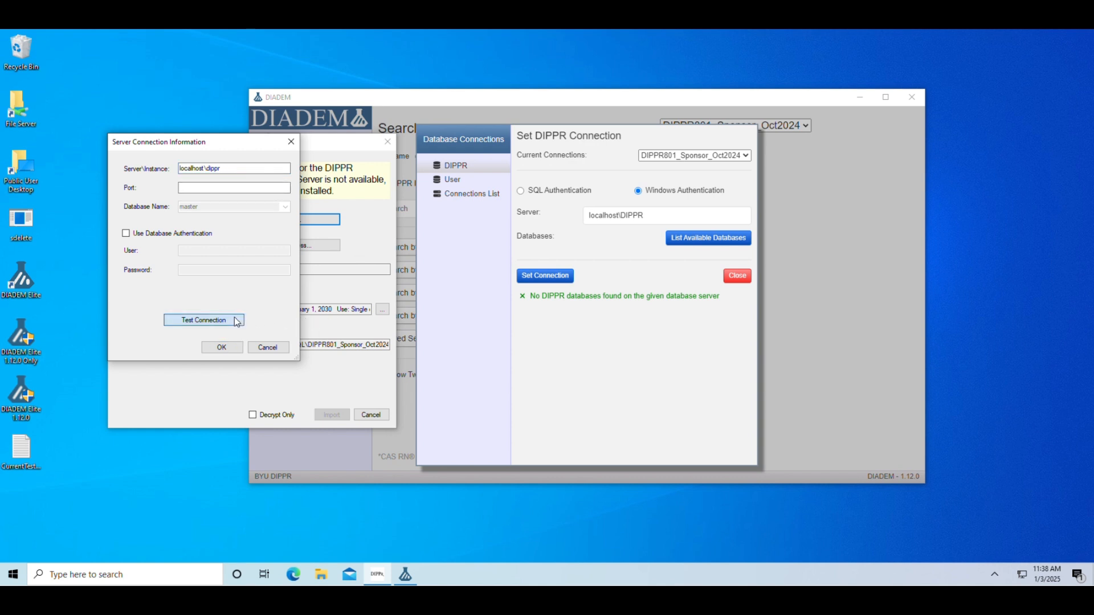
{"action": "left_click_drag", "start_coordinate": [191, 297], "coordinate": [122, 298]}
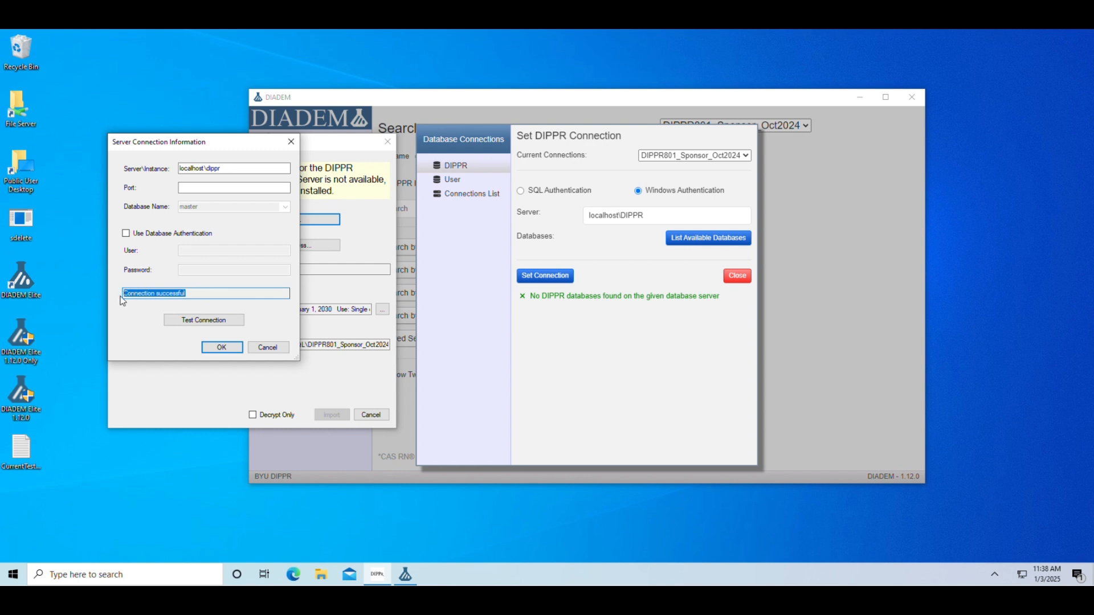
{"action": "left_click", "coordinate": [254, 293]}
Accept the server connection, import the DIPPR801_Sponsor_Oct2024 database and close the import notice
{"action": "left_click", "coordinate": [222, 347]}
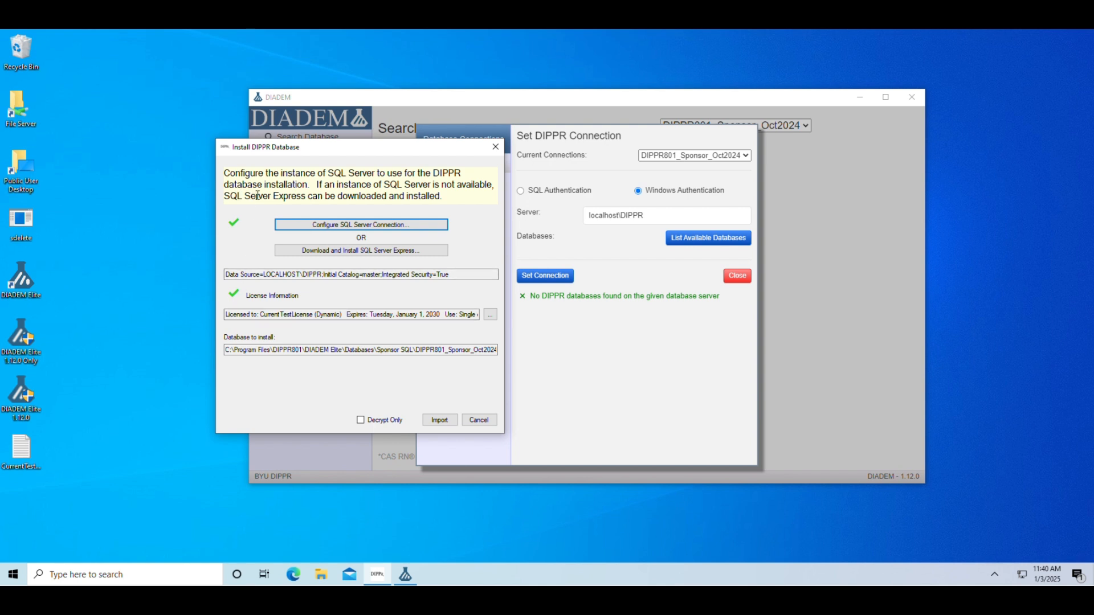
{"action": "left_click", "coordinate": [439, 420]}
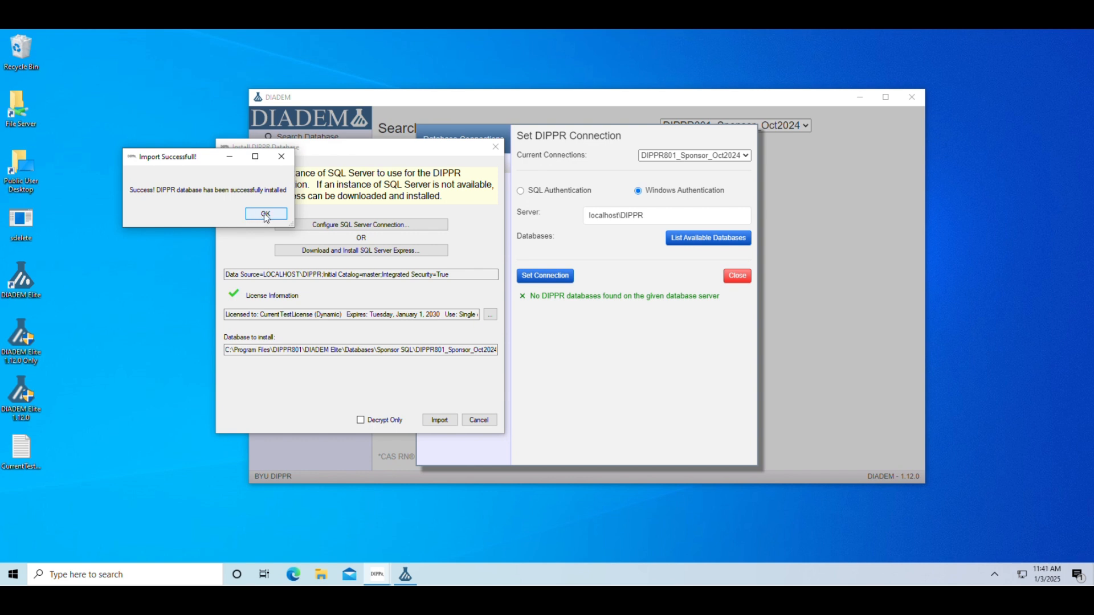
{"action": "left_click", "coordinate": [276, 216]}
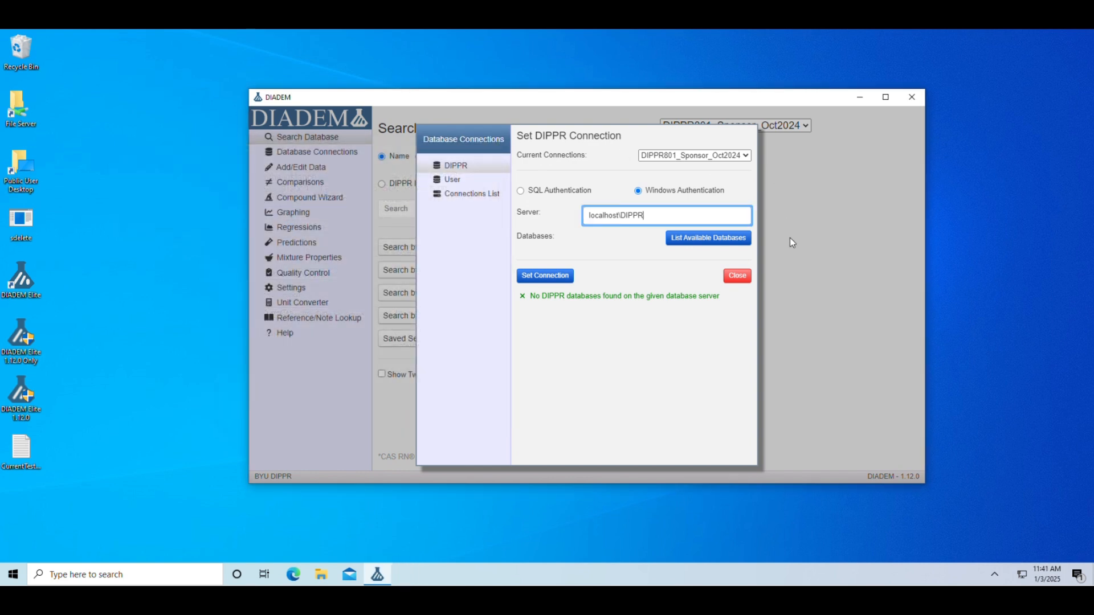
List the available databases on localhost\DIPPR, set the DIPPR connection to DIPPR801_Sponsor_Oct2024 and close the connection settings
{"action": "left_click", "coordinate": [706, 247]}
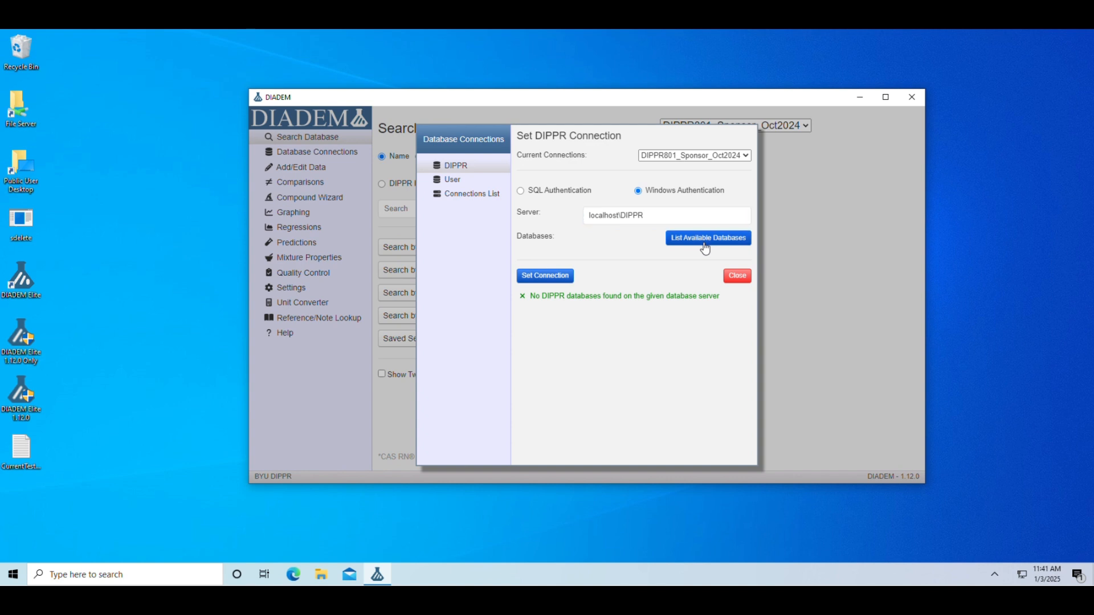
{"action": "left_click", "coordinate": [706, 243]}
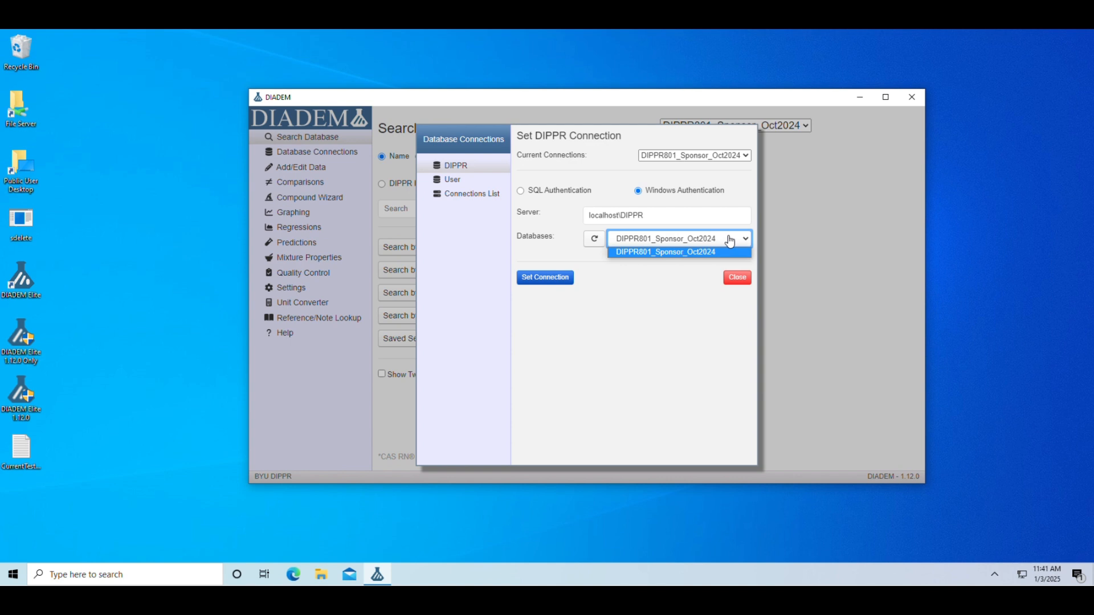
{"action": "left_click", "coordinate": [728, 238]}
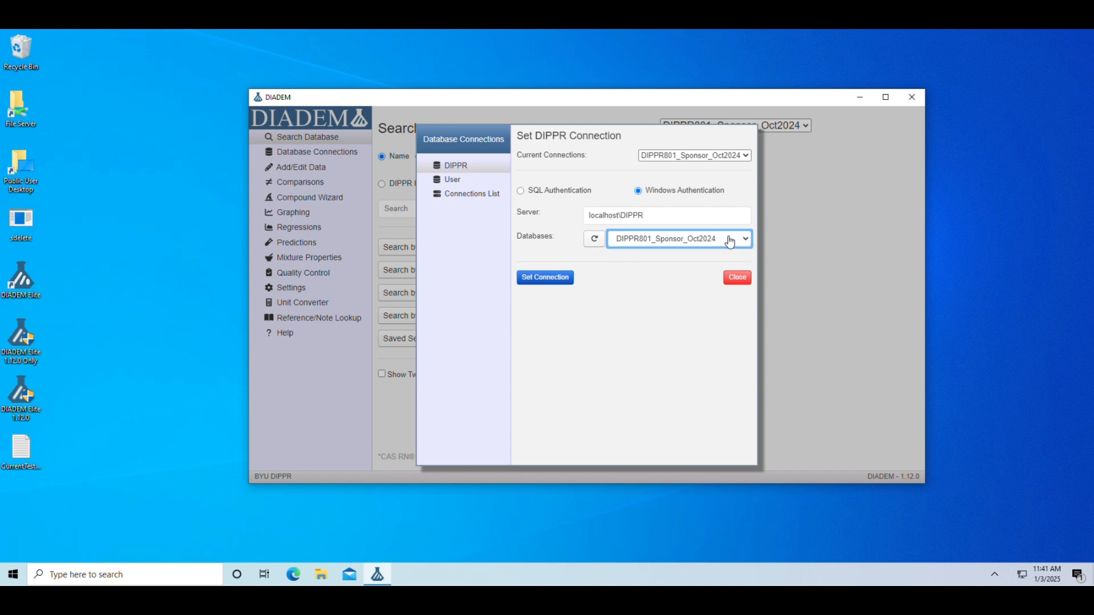
{"action": "left_click", "coordinate": [649, 274]}
{"action": "left_click", "coordinate": [547, 282]}
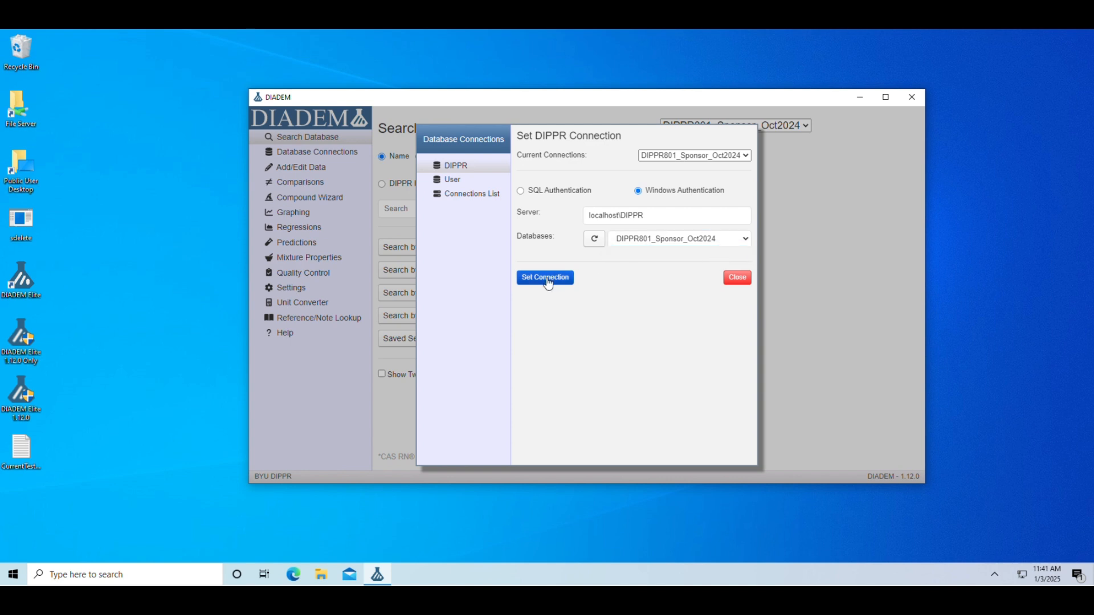
{"action": "left_click", "coordinate": [737, 278]}
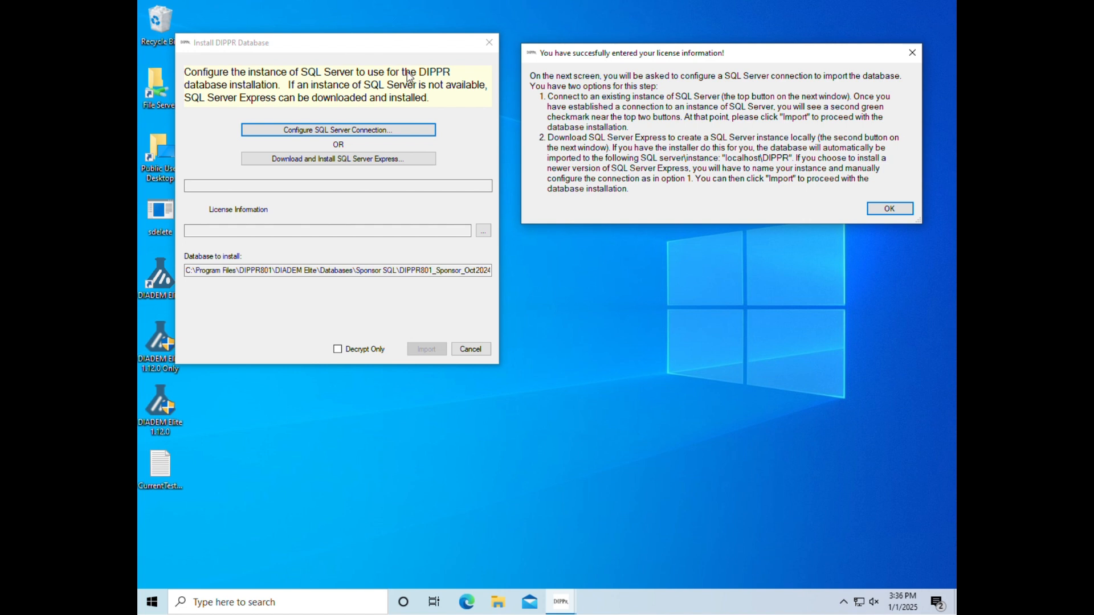
From the database installer, automatically download and install a new SQL Server Express 2014 instance, and acknowledge the completed DIPPR database import
{"action": "left_click", "coordinate": [869, 211]}
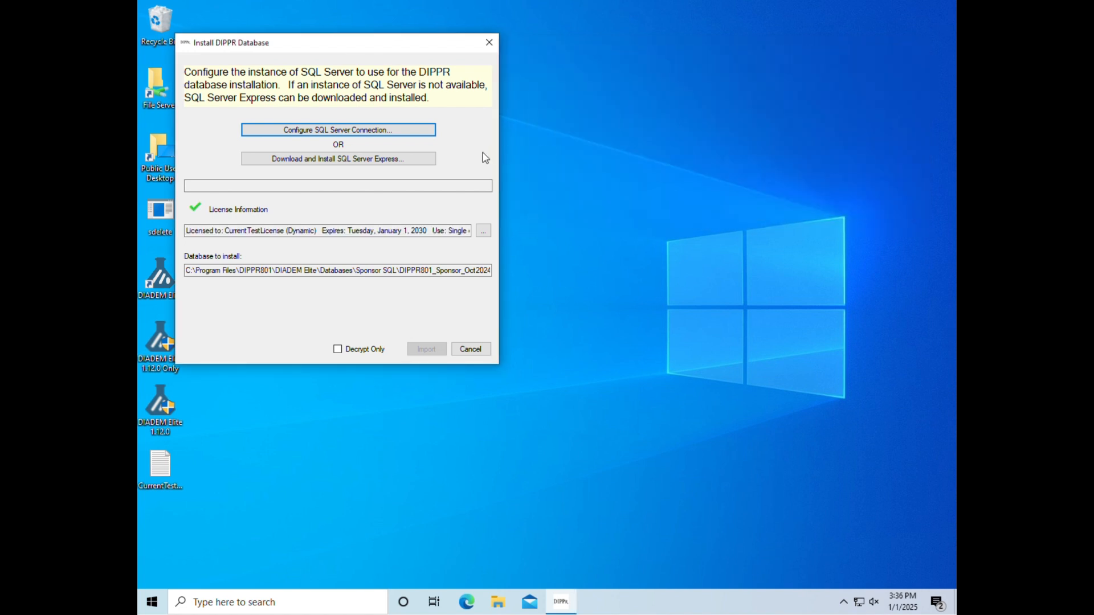
{"action": "left_click", "coordinate": [414, 165]}
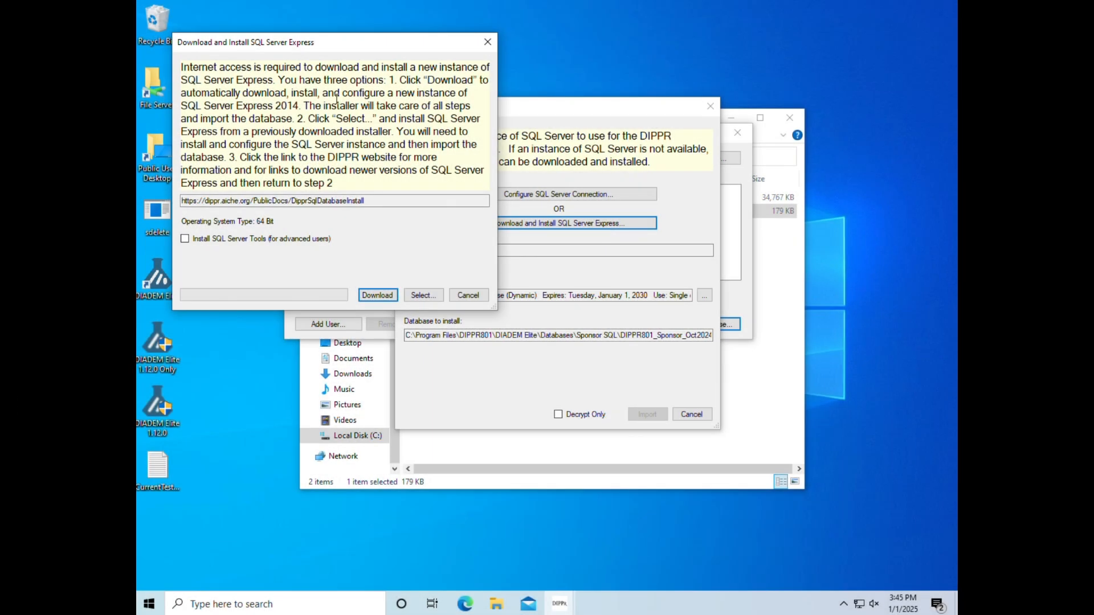
{"action": "left_click_drag", "start_coordinate": [302, 51], "coordinate": [557, 49]}
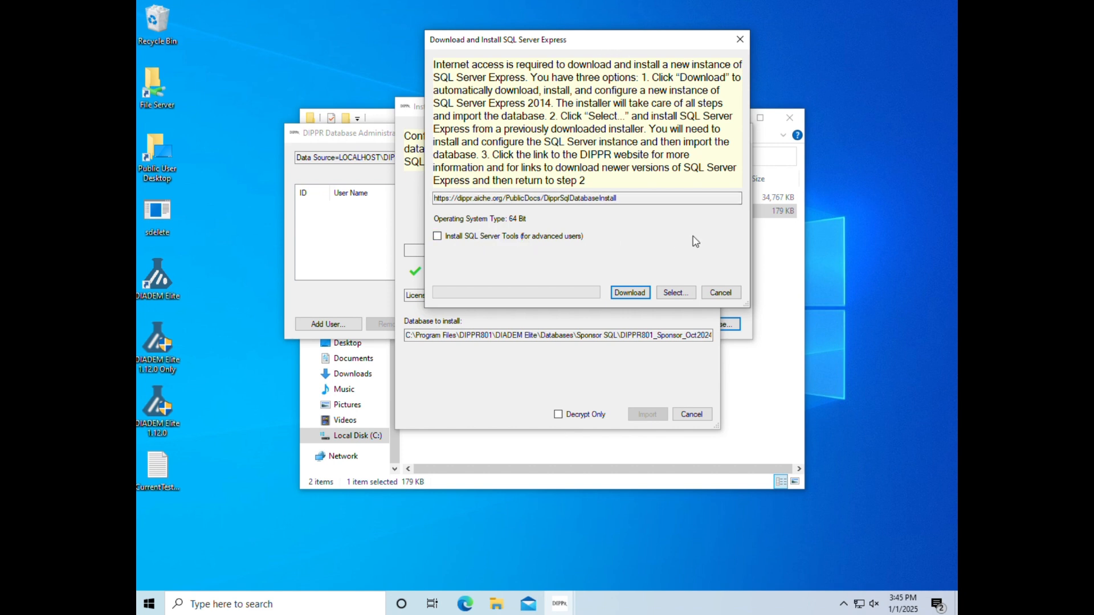
{"action": "left_click", "coordinate": [637, 295]}
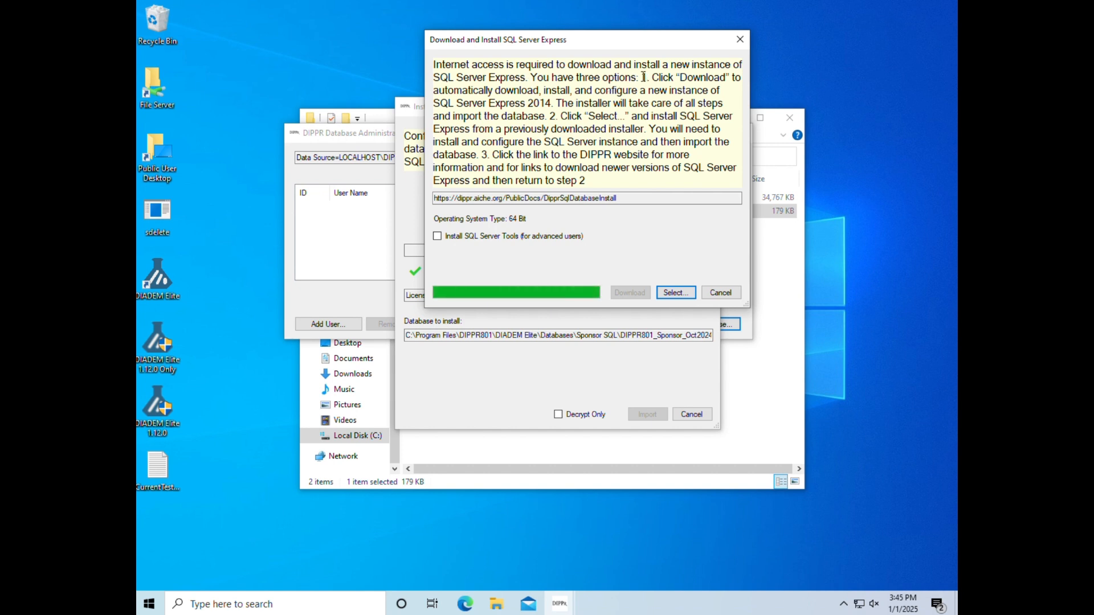
{"action": "left_click_drag", "start_coordinate": [643, 76], "coordinate": [552, 103]}
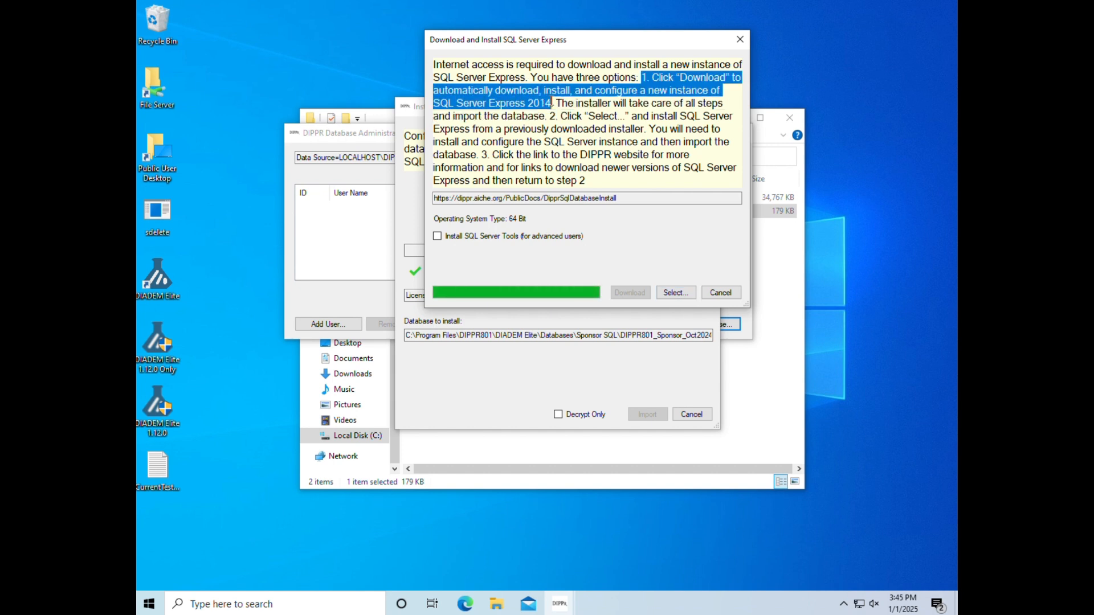
{"action": "left_click", "coordinate": [552, 103]}
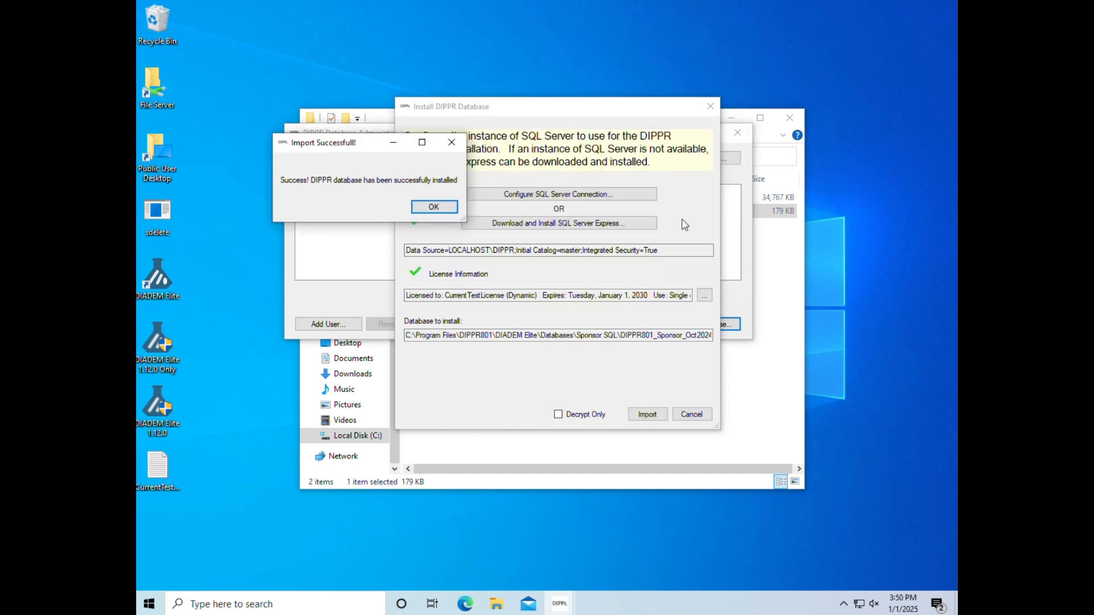
{"action": "left_click", "coordinate": [443, 212]}
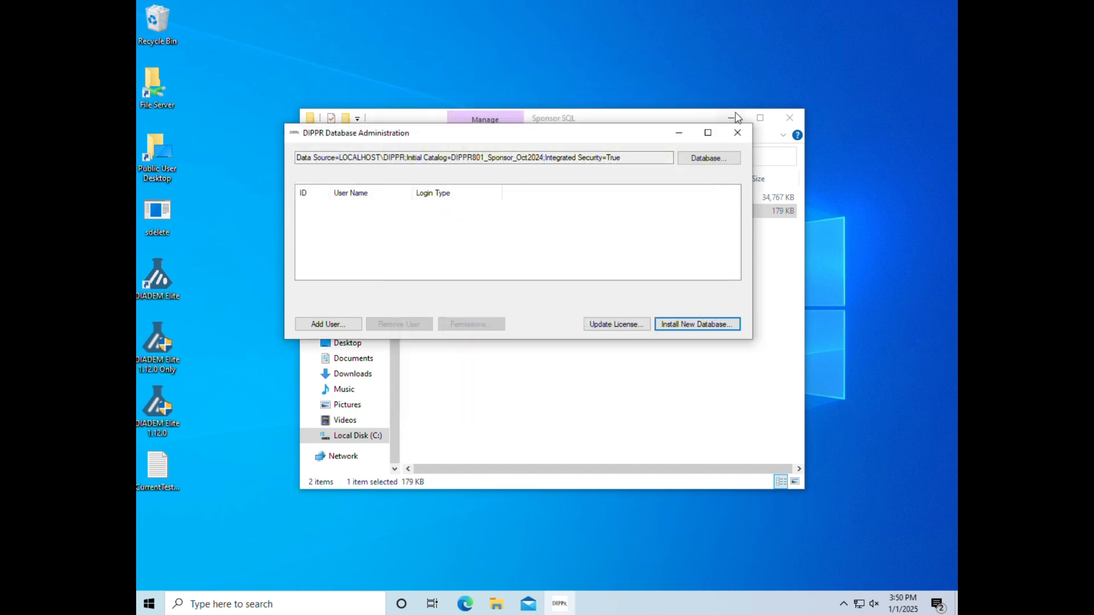
Close the Sponsor SQL folder and the DIPPR Database Administration window, and open DIADEM
{"action": "left_click", "coordinate": [596, 116]}
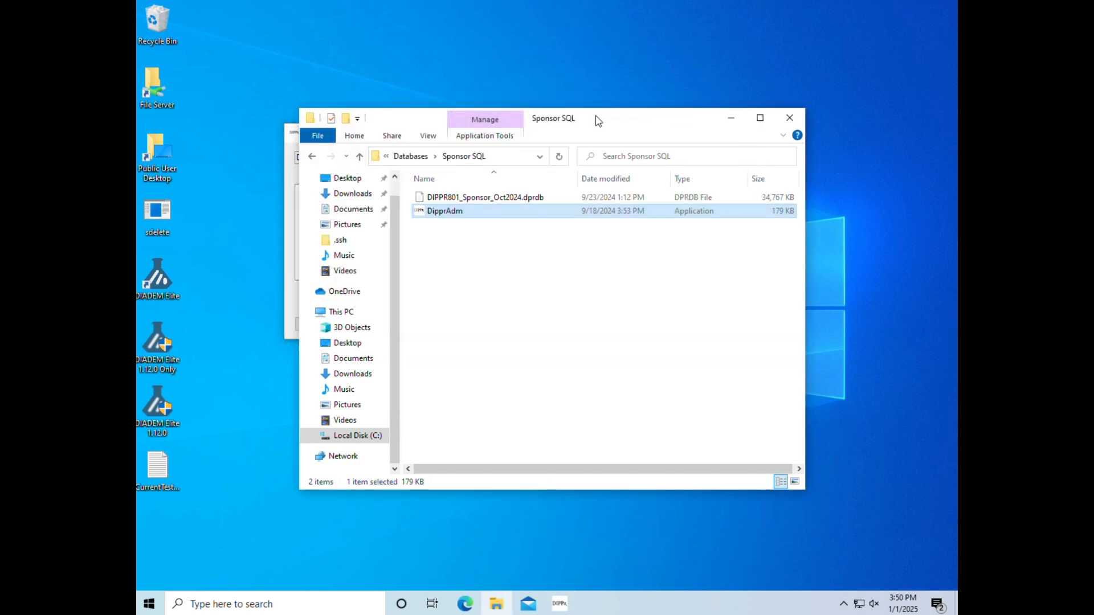
{"action": "left_click", "coordinate": [790, 118]}
{"action": "left_click", "coordinate": [739, 133]}
{"action": "left_click", "coordinate": [553, 254]}
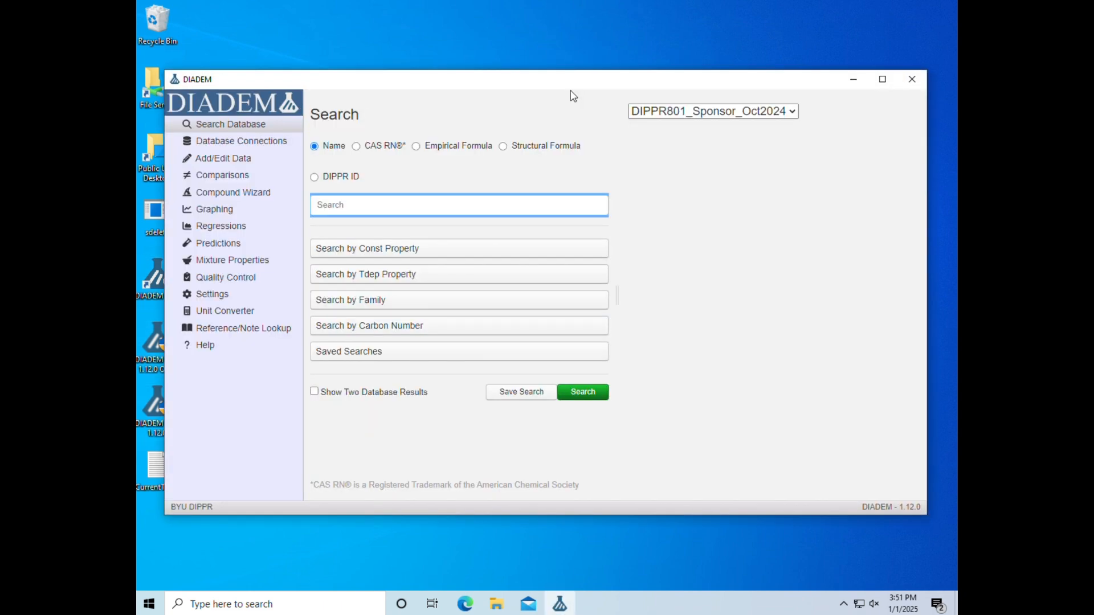
In the database connections, select DIPPR801_Sponsor_Oct2024 on localhost\DIPPR with Windows Authentication and set the DIPPR connection
{"action": "left_click", "coordinate": [287, 147]}
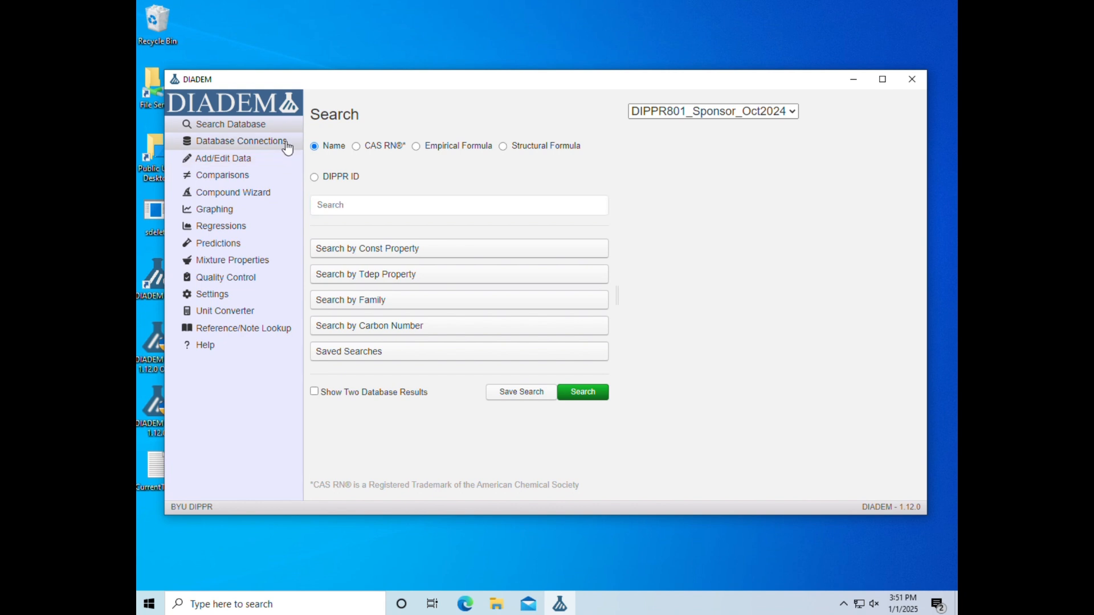
{"action": "left_click", "coordinate": [500, 283]}
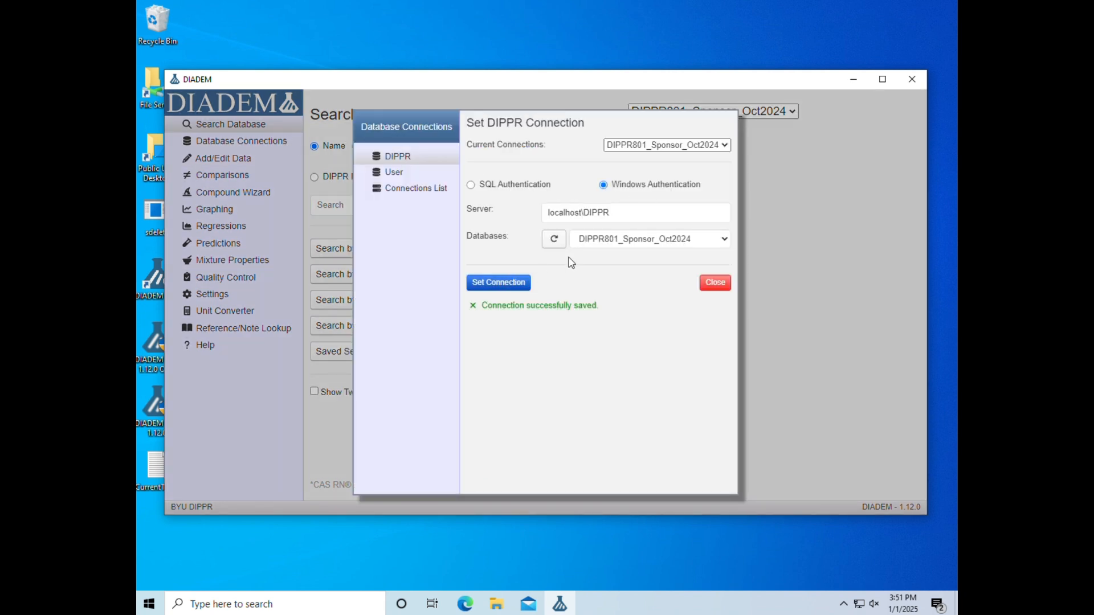
{"action": "left_click", "coordinate": [604, 216]}
{"action": "left_click", "coordinate": [624, 239]}
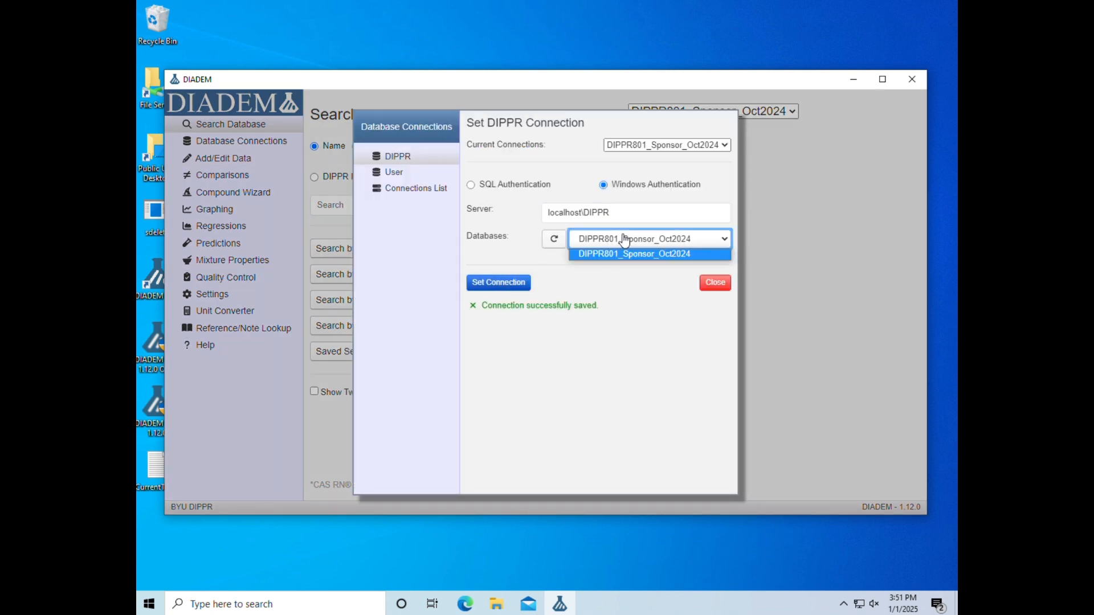
{"action": "left_click", "coordinate": [621, 255]}
{"action": "left_click", "coordinate": [491, 288]}
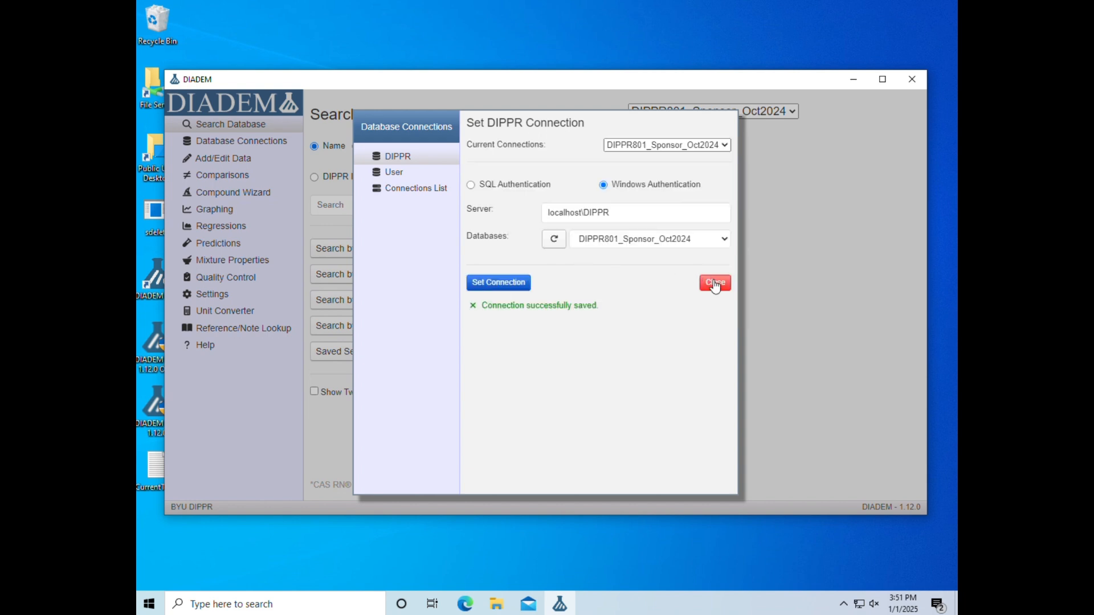
{"action": "left_click", "coordinate": [732, 238]}
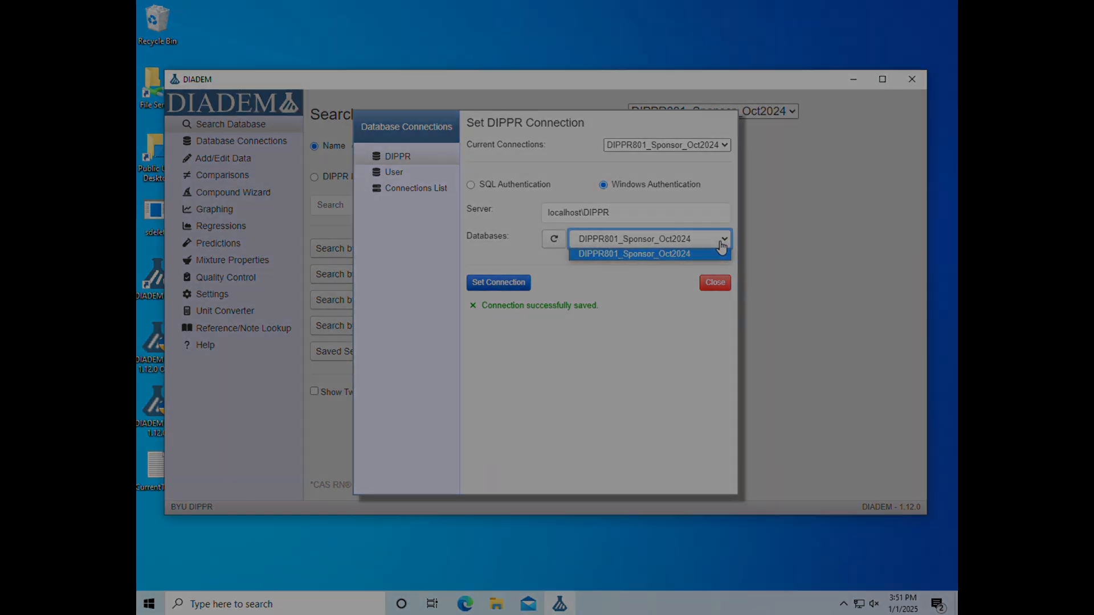
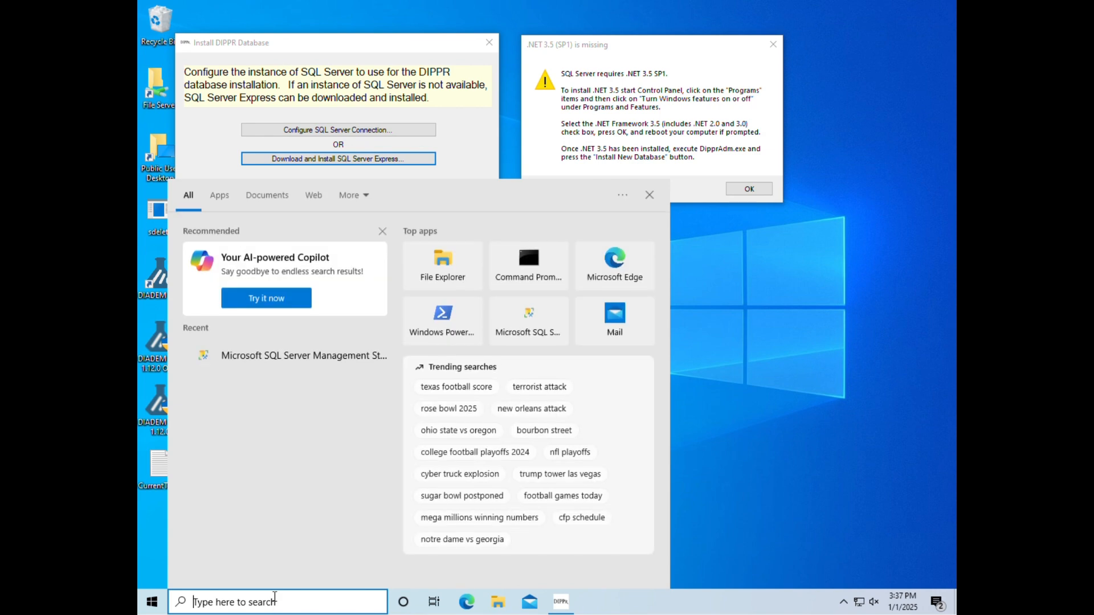
Enable .NET Framework 3.5 (includes .NET 2.0 and 3.0) in the Windows features from Control Panel, letting Windows Update download the files
{"action": "type", "text": "control panel"}
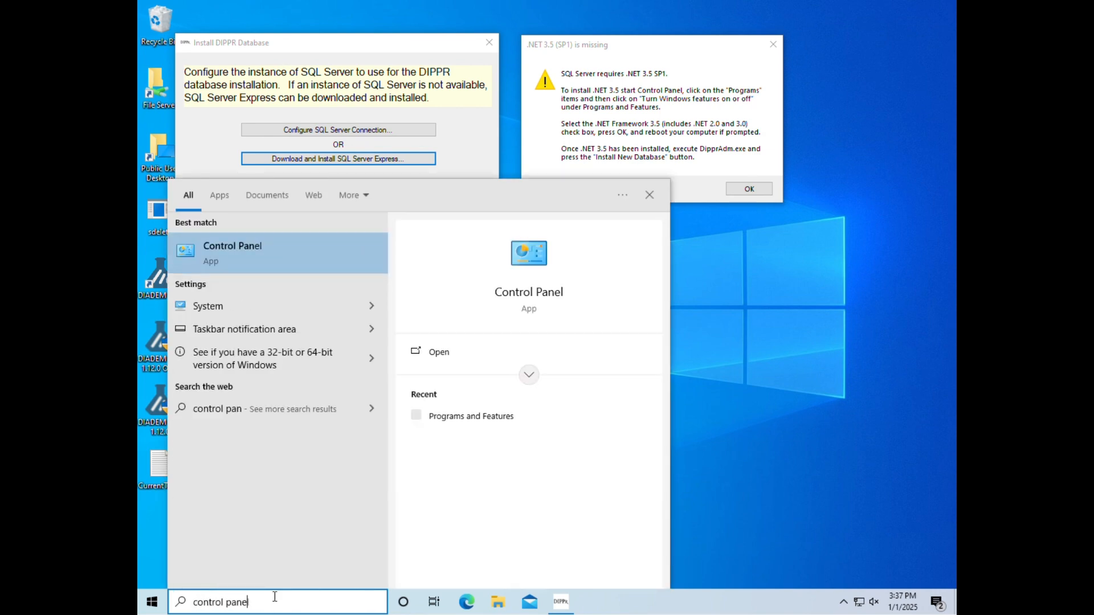
{"action": "key", "text": "Return"}
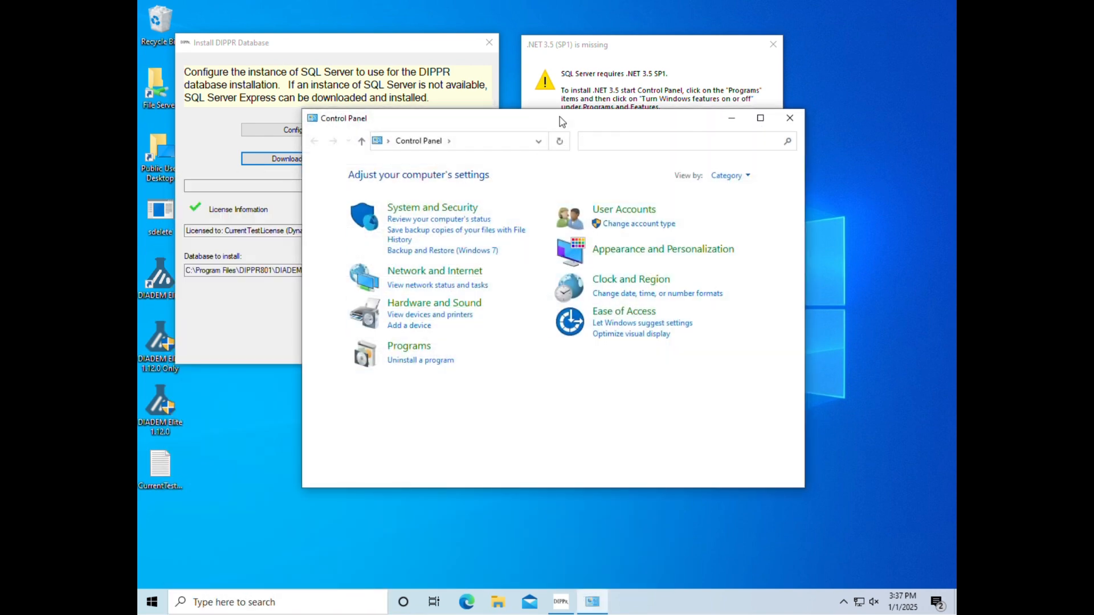
{"action": "left_click_drag", "start_coordinate": [562, 121], "coordinate": [597, 203]}
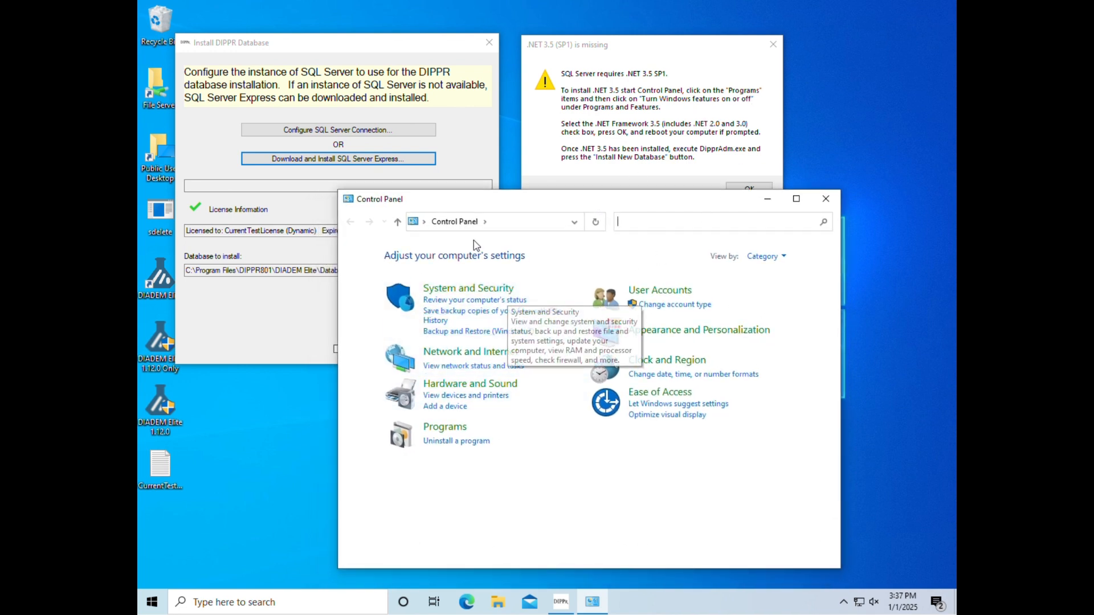
{"action": "left_click", "coordinate": [445, 430]}
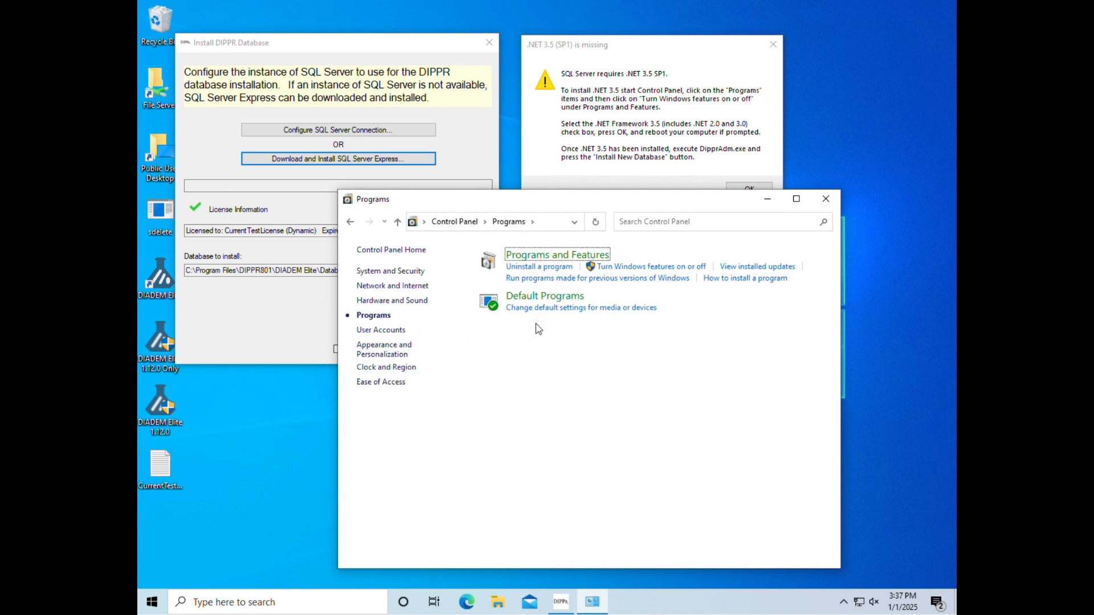
{"action": "left_click", "coordinate": [635, 267]}
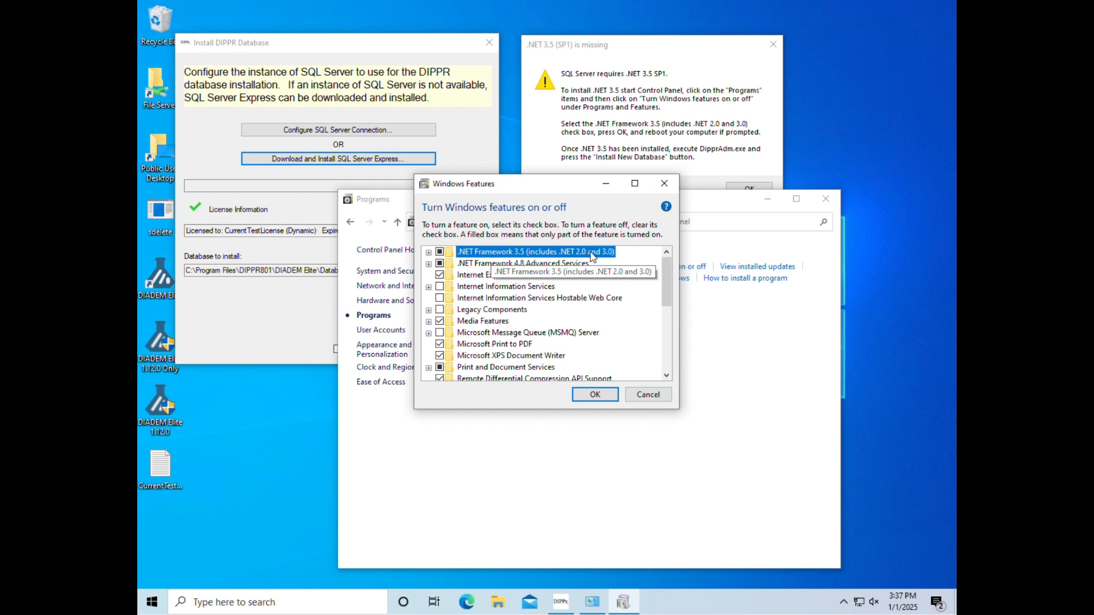
{"action": "left_click", "coordinate": [594, 395]}
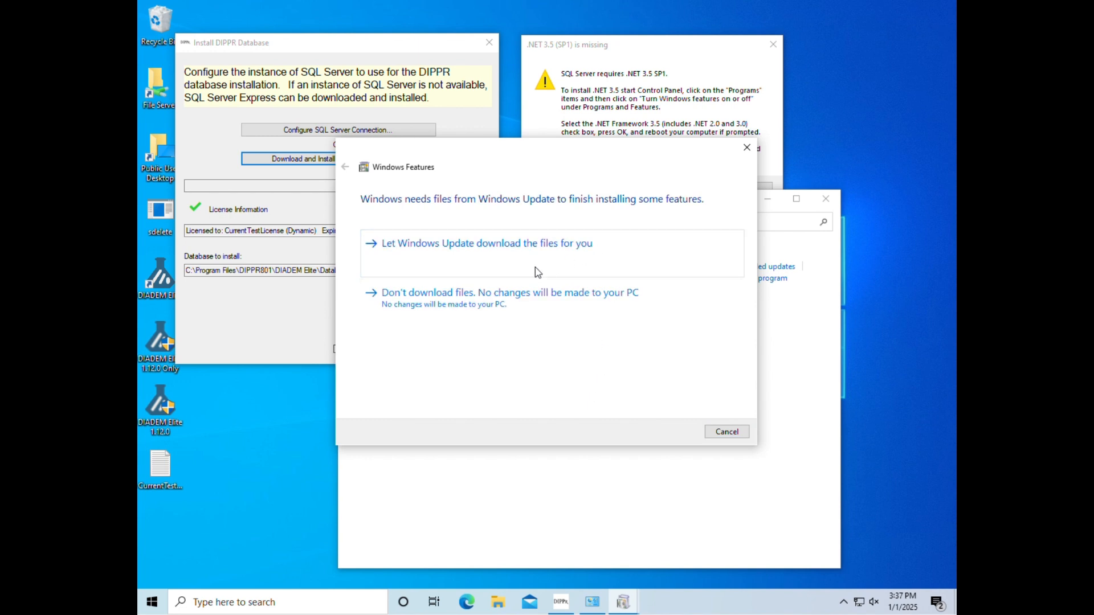
{"action": "left_click", "coordinate": [593, 249]}
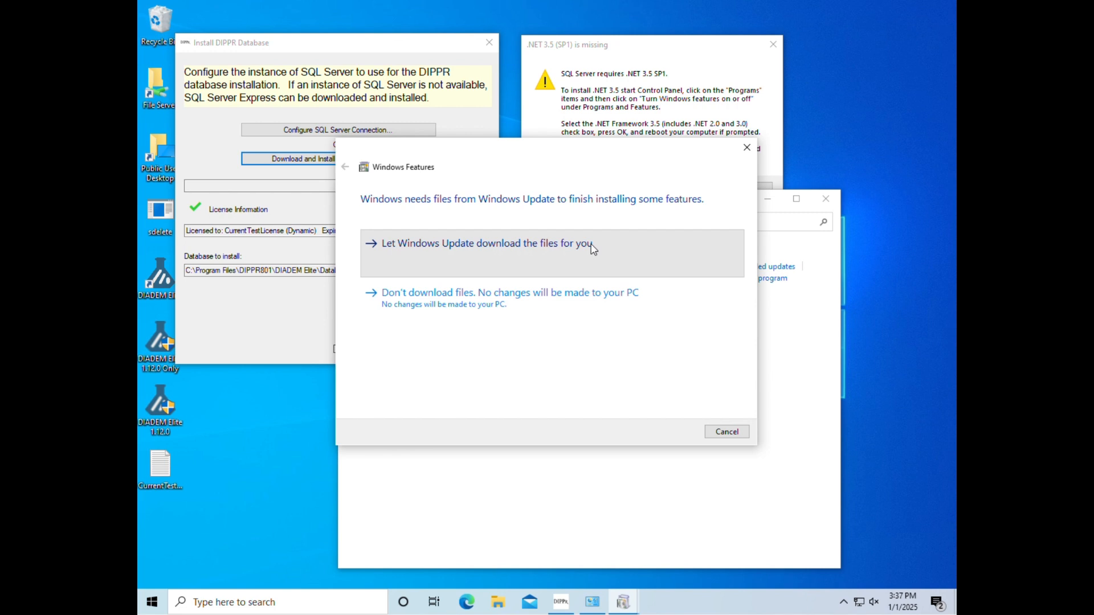
{"action": "left_click", "coordinate": [594, 249]}
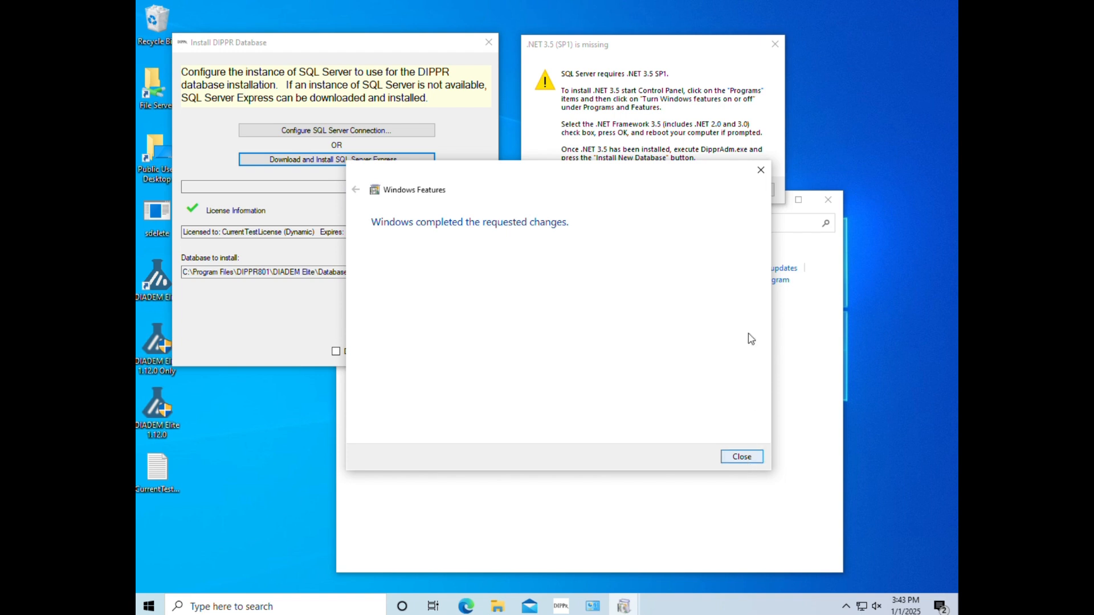
{"action": "left_click", "coordinate": [740, 456]}
Dismiss the missing .NET 3.5 message, close Control Panel and cancel the current DIPPR database installation
{"action": "left_click", "coordinate": [783, 47]}
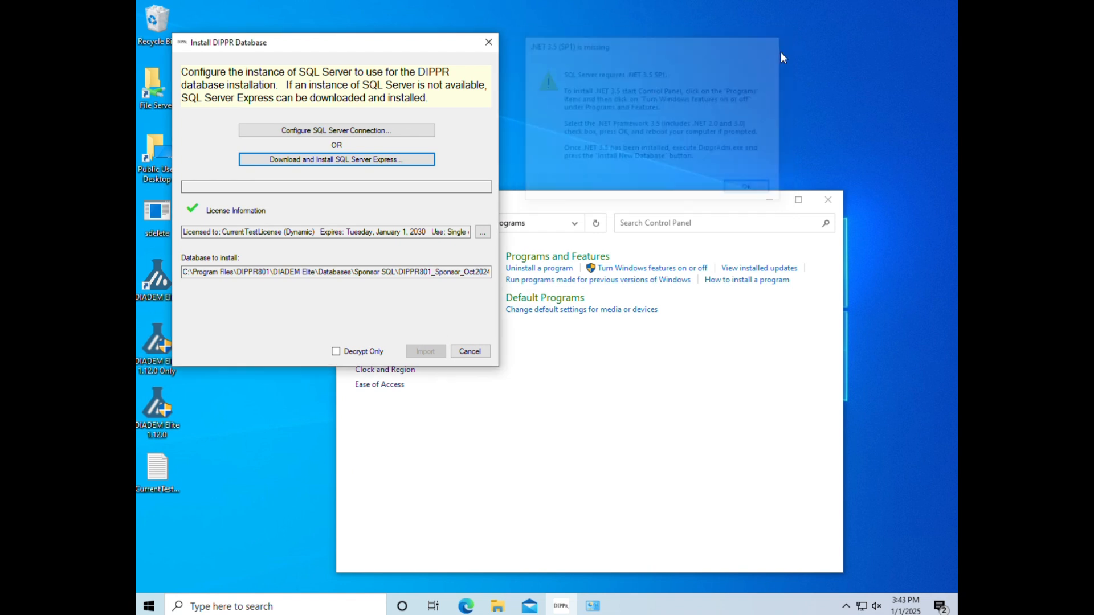
{"action": "left_click", "coordinate": [828, 199]}
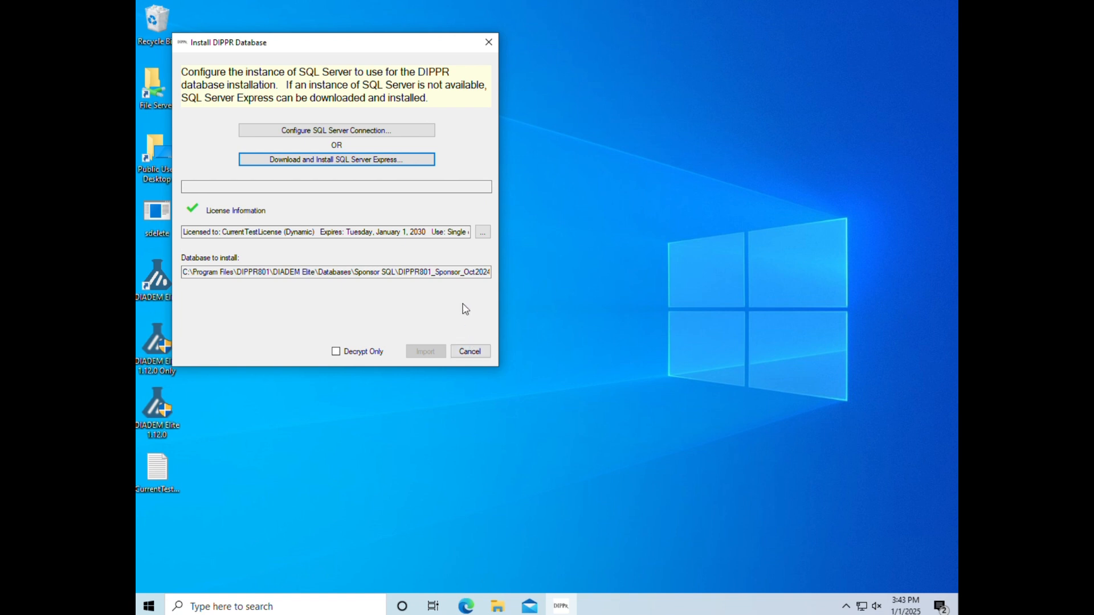
{"action": "left_click", "coordinate": [479, 357]}
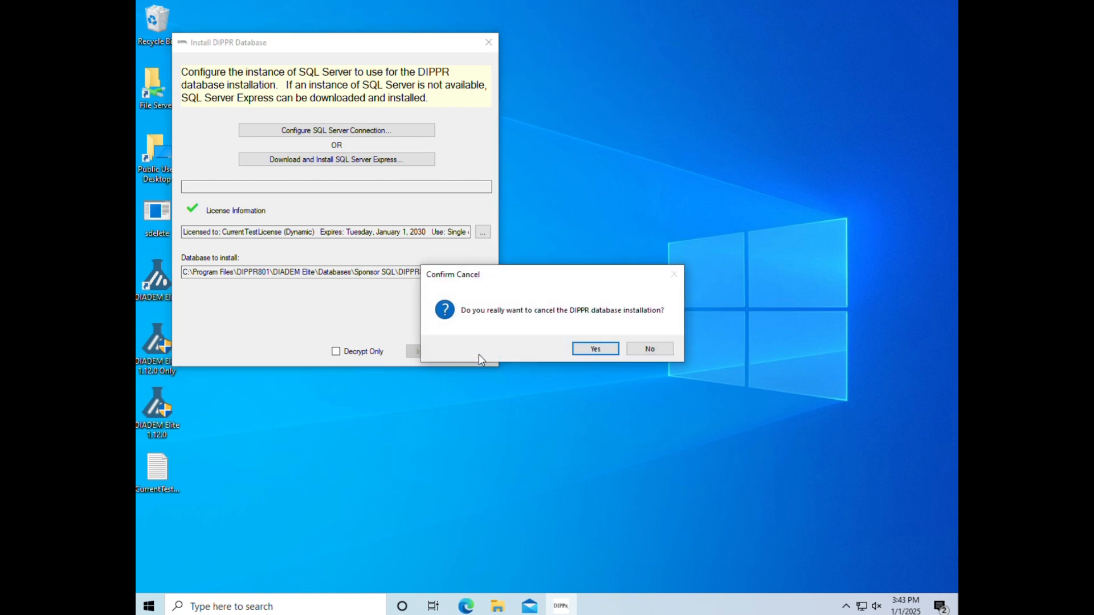
{"action": "left_click", "coordinate": [592, 350]}
{"action": "left_click", "coordinate": [494, 434]}
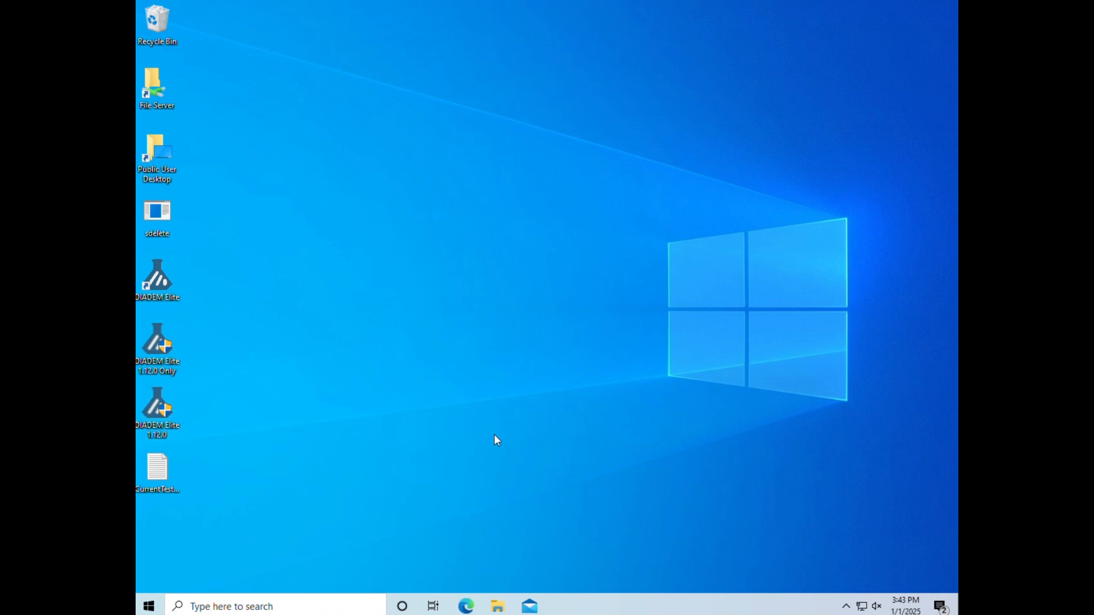
In File Explorer, browse to the Program Files folder on Local Disk (C:)
{"action": "left_click", "coordinate": [490, 604]}
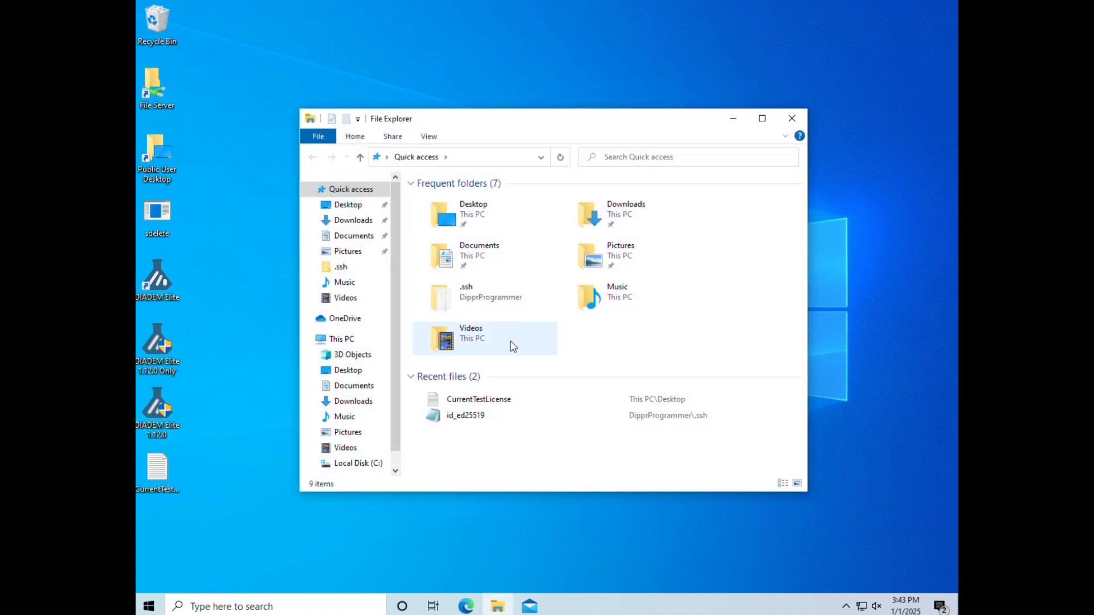
{"action": "scroll", "coordinate": [337, 435], "scroll_direction": "down", "scroll_amount": 1}
{"action": "left_click", "coordinate": [358, 438]}
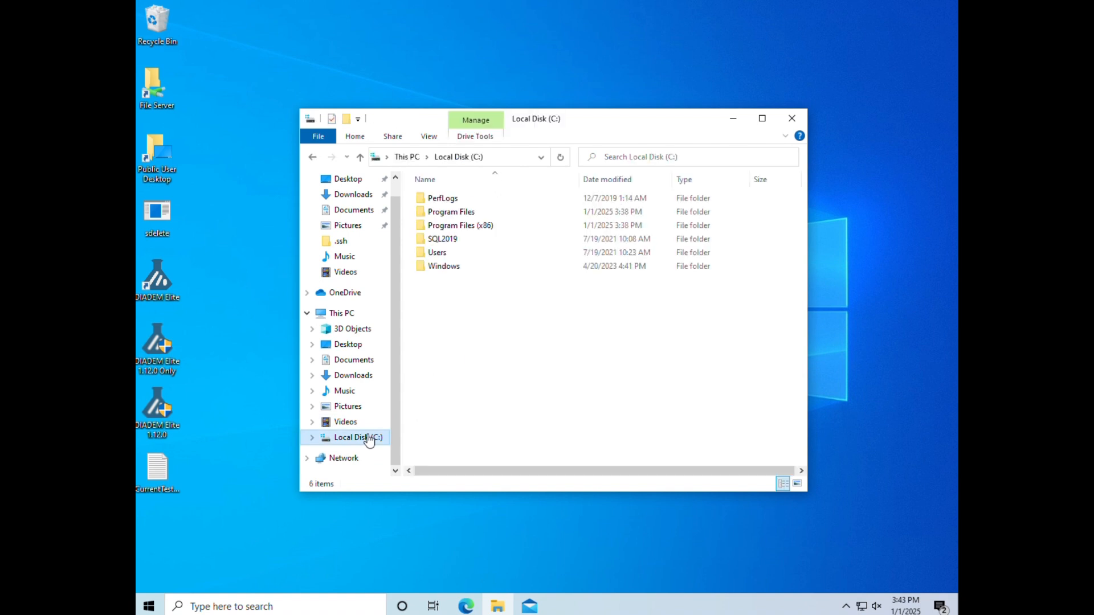
{"action": "left_click", "coordinate": [491, 227]}
{"action": "double_click", "coordinate": [490, 227]}
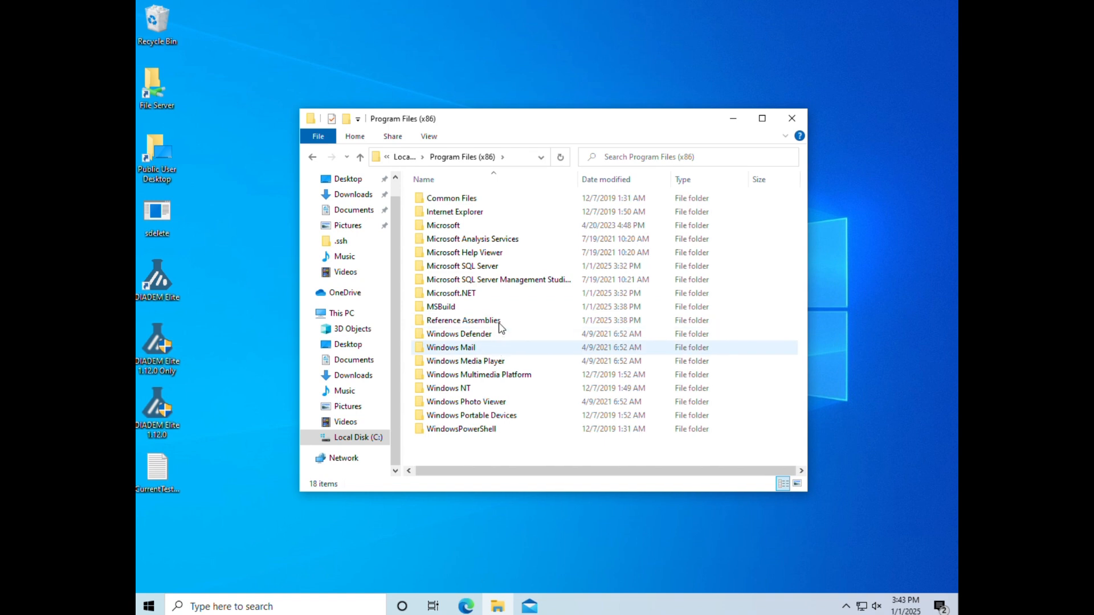
{"action": "left_click", "coordinate": [406, 158]}
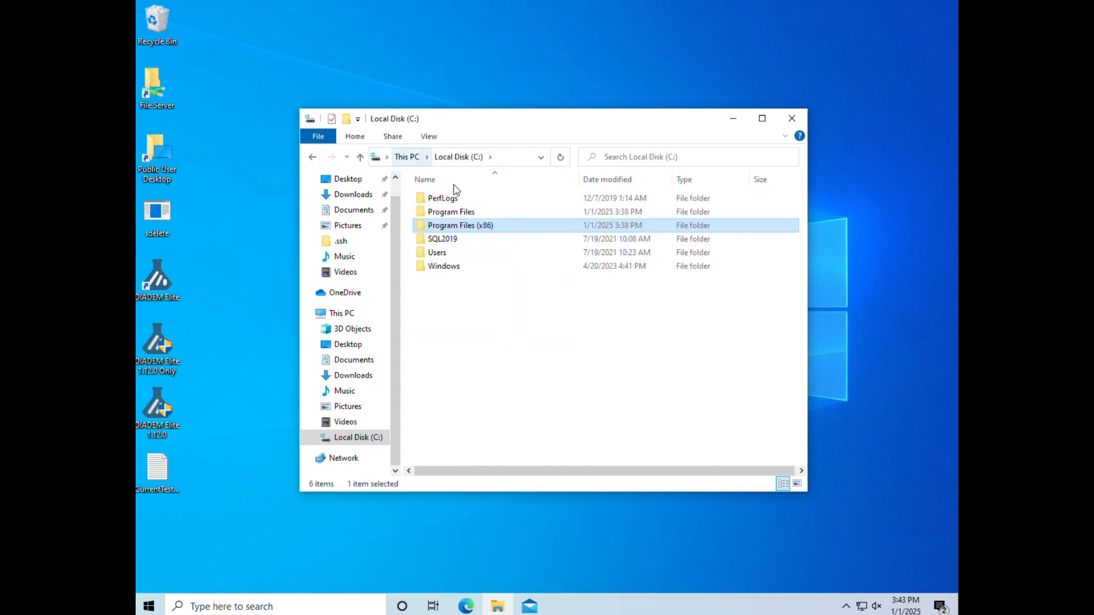
{"action": "double_click", "coordinate": [459, 214]}
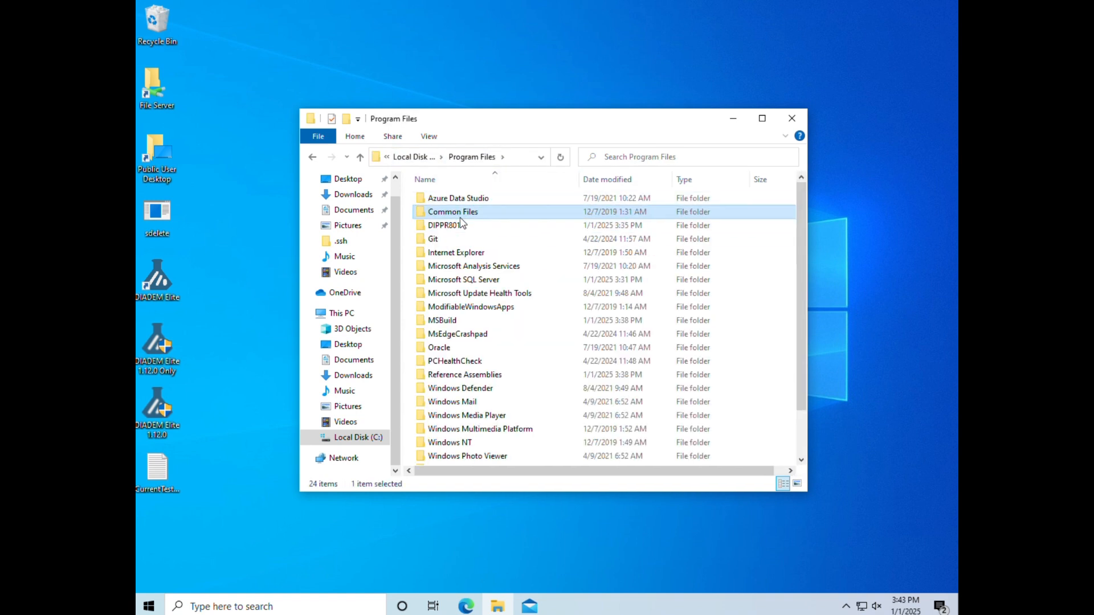
Browse to DIPPR801\DIADEM Elite\Databases\Sponsor SQL and run the DipprAdm application
{"action": "left_click", "coordinate": [468, 227]}
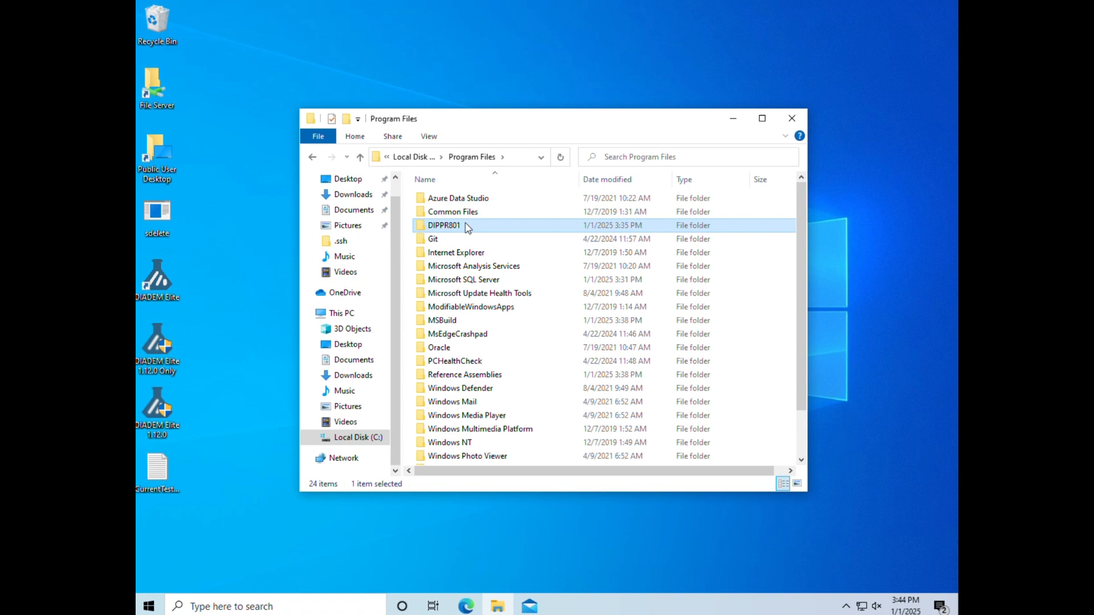
{"action": "double_click", "coordinate": [467, 227]}
{"action": "left_click", "coordinate": [467, 202]}
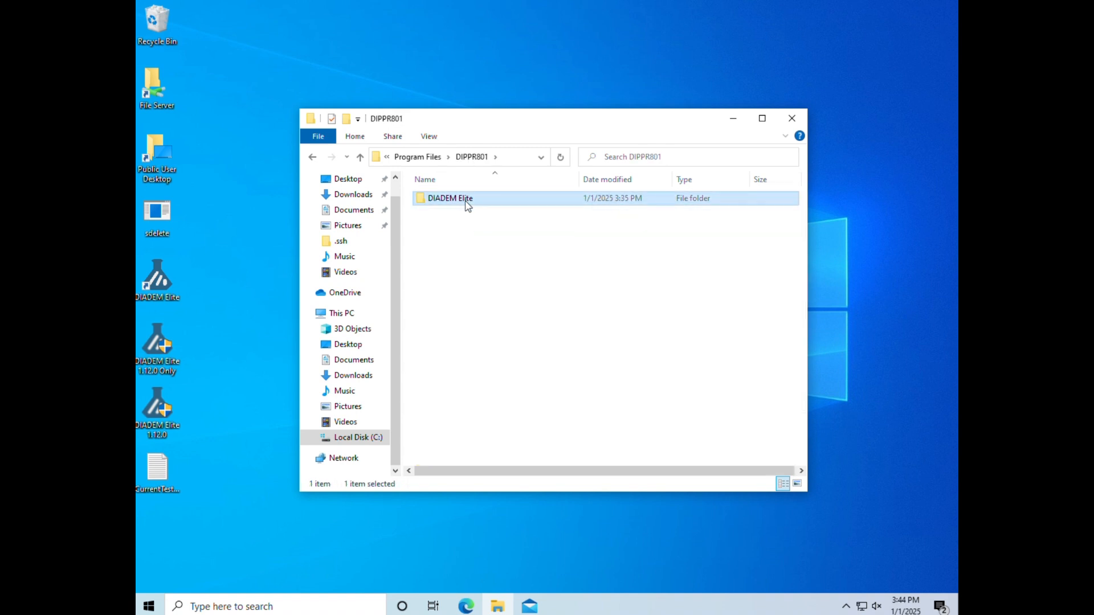
{"action": "left_click", "coordinate": [467, 204]}
{"action": "double_click", "coordinate": [508, 204]}
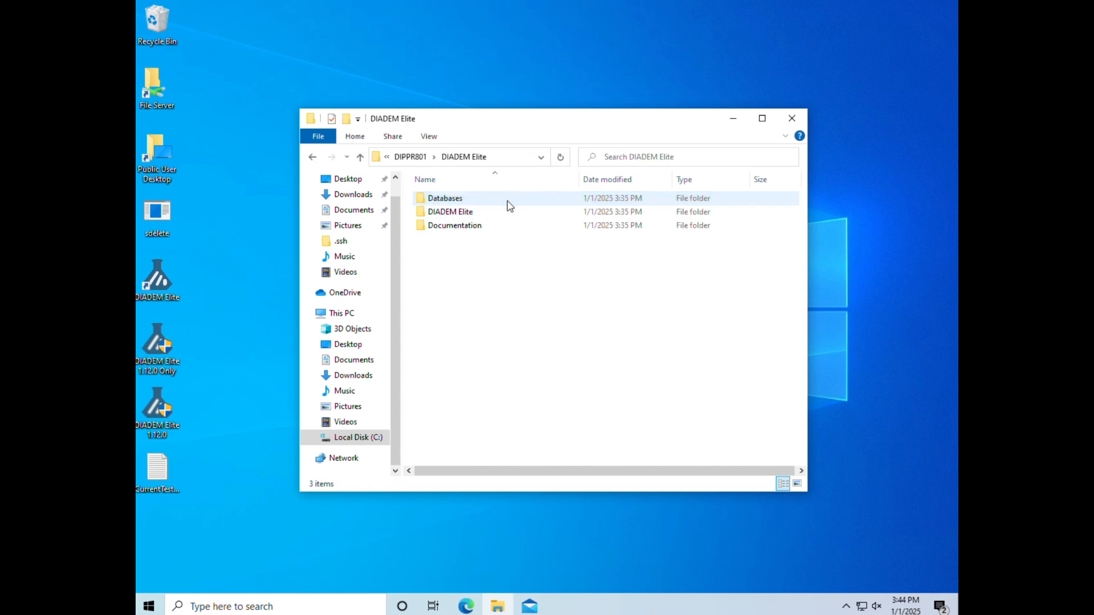
{"action": "double_click", "coordinate": [489, 199]}
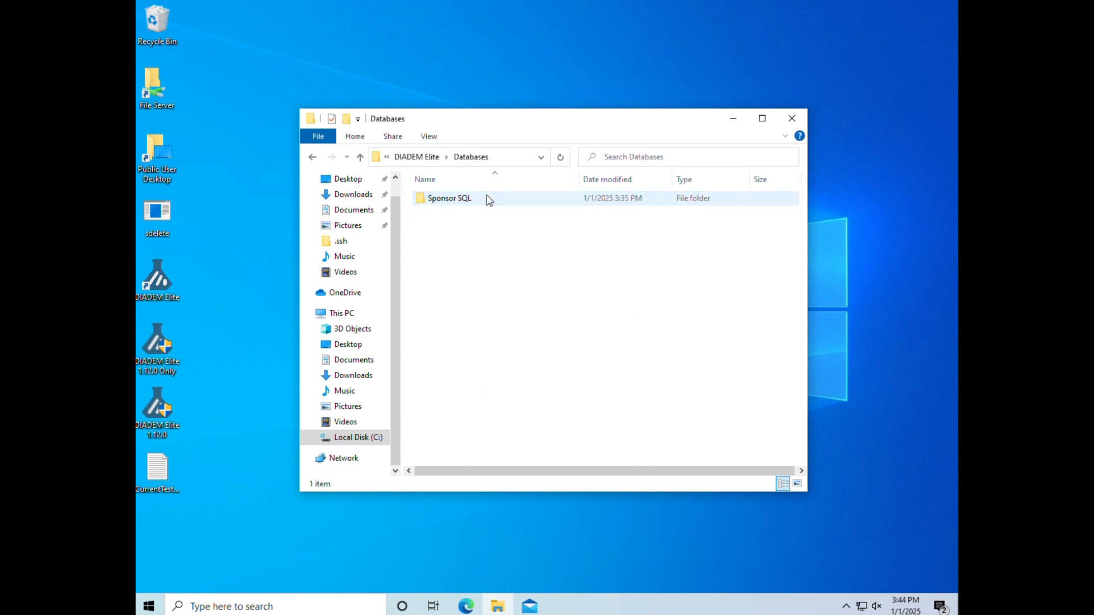
{"action": "double_click", "coordinate": [488, 199]}
{"action": "left_click", "coordinate": [493, 215]}
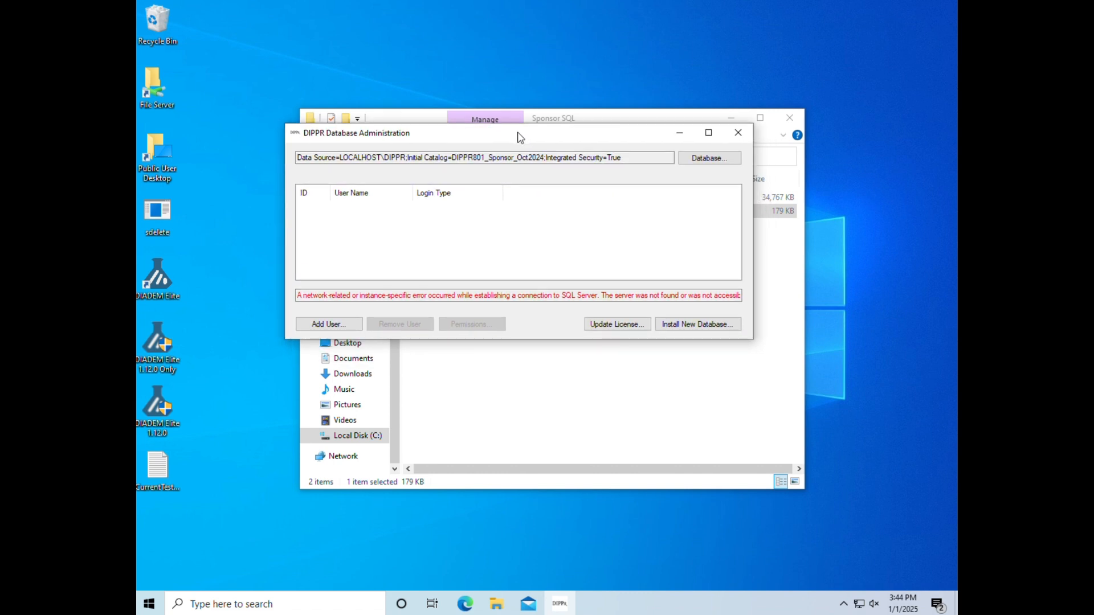
Start a new database installation, load the CurrentTestLicense file from the desktop, accept the license and dismiss the SQL Server instructions
{"action": "left_click", "coordinate": [683, 325]}
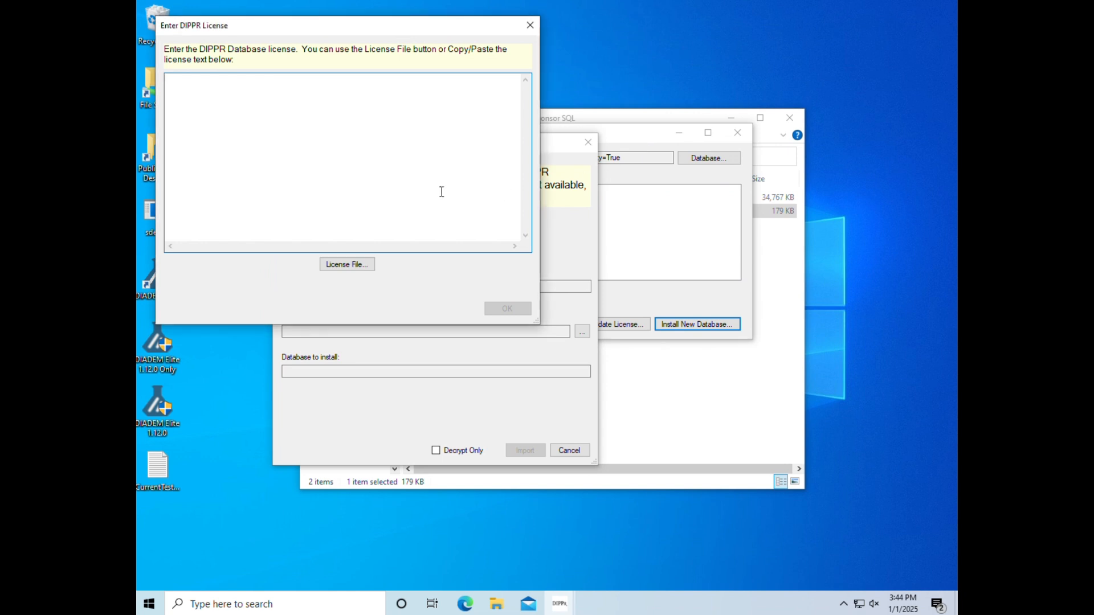
{"action": "left_click", "coordinate": [356, 267]}
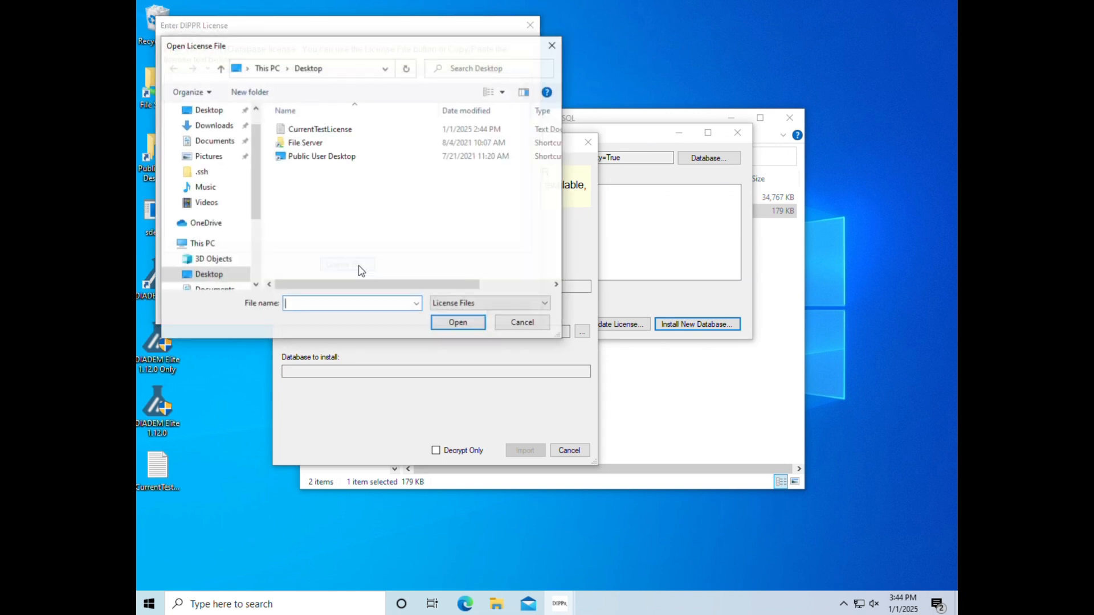
{"action": "left_click", "coordinate": [316, 129]}
{"action": "double_click", "coordinate": [315, 128]}
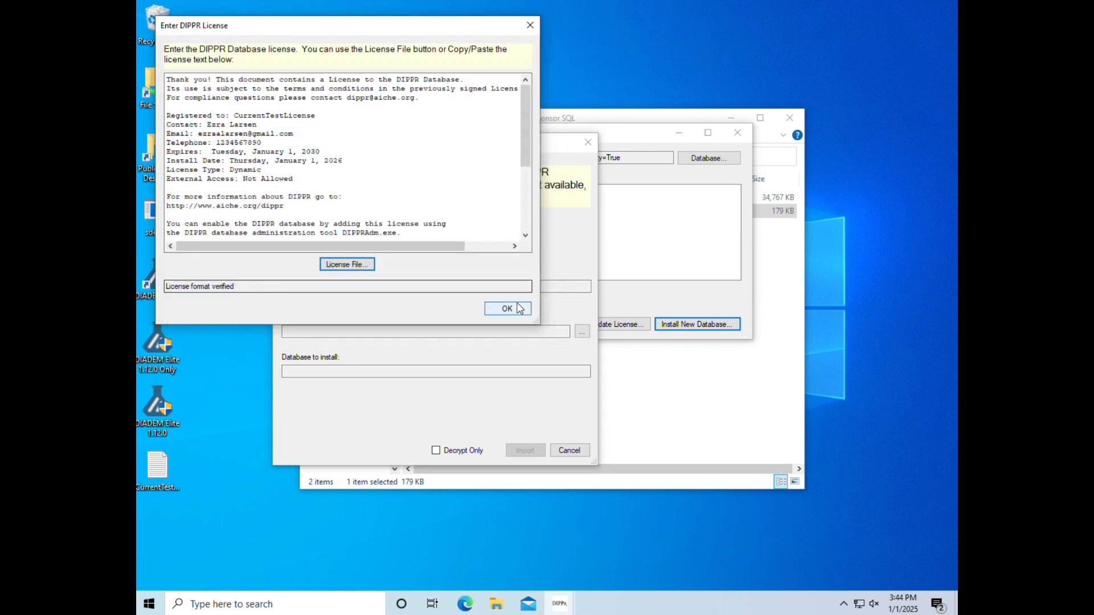
{"action": "left_click", "coordinate": [491, 307]}
{"action": "left_click", "coordinate": [525, 181]}
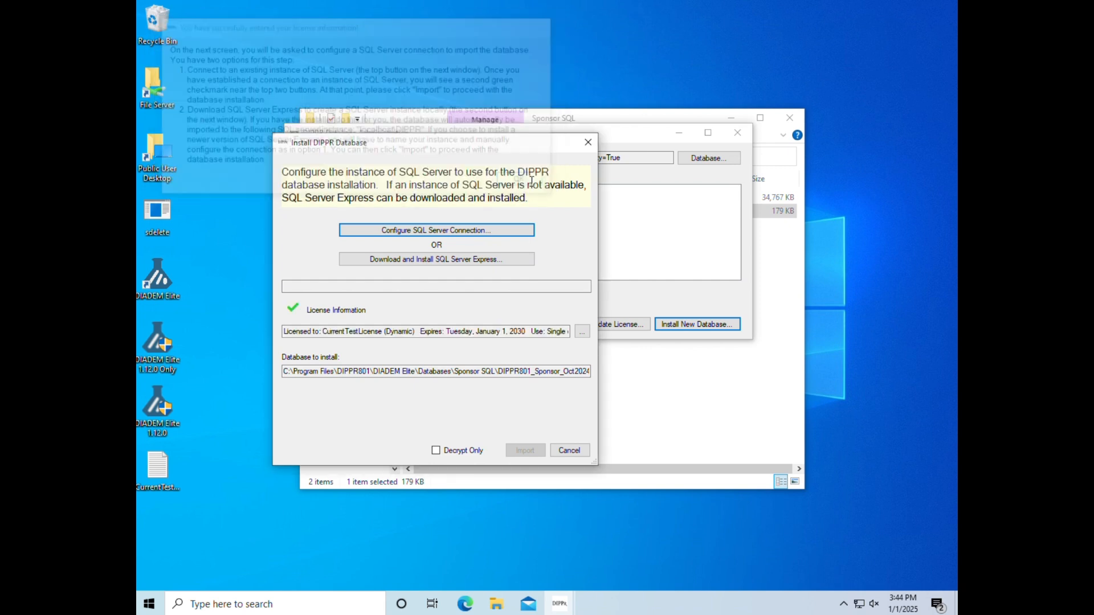
Select the SQLEXPR_x64_ENU installer from Downloads as the SQL Server Express installer and allow SQL Server 2014 to make changes
{"action": "left_click_drag", "start_coordinate": [487, 147], "coordinate": [610, 110]}
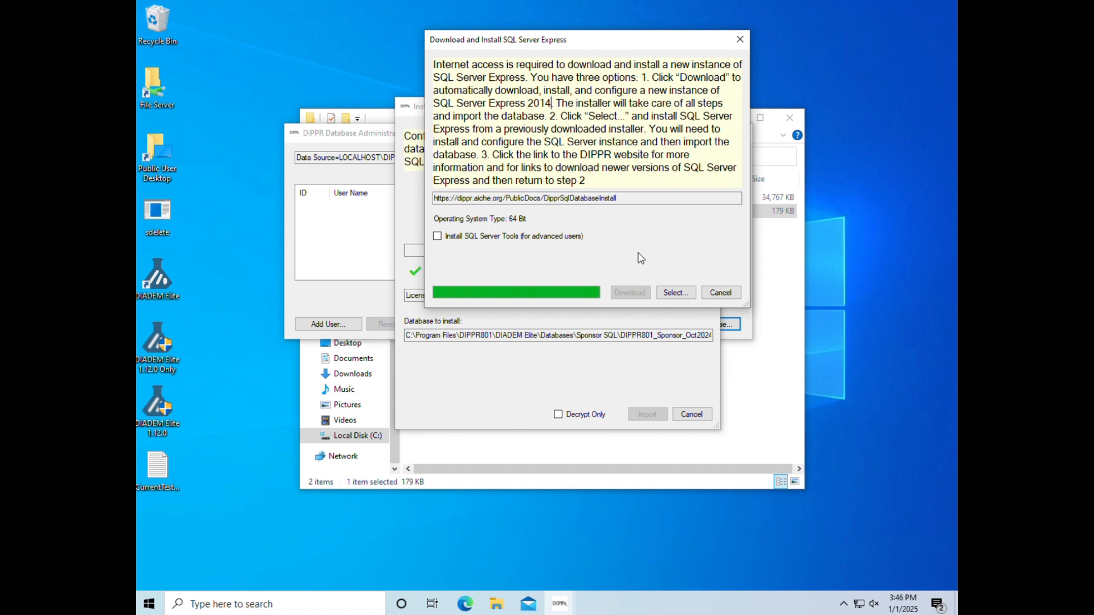
{"action": "left_click", "coordinate": [674, 294]}
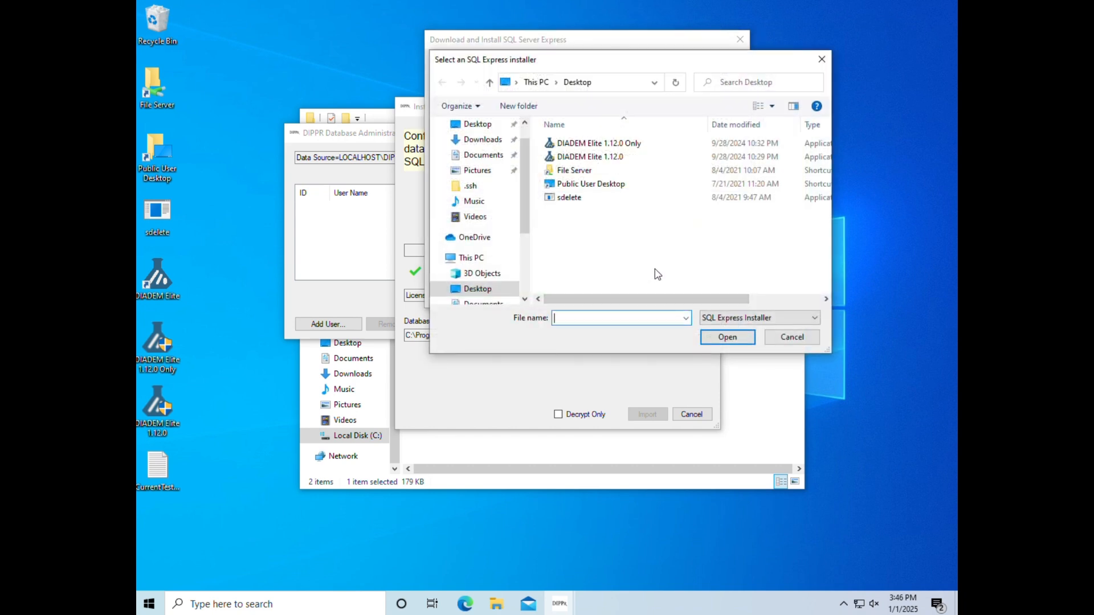
{"action": "scroll", "coordinate": [483, 165], "scroll_direction": "up", "scroll_amount": 1}
{"action": "left_click", "coordinate": [482, 165]}
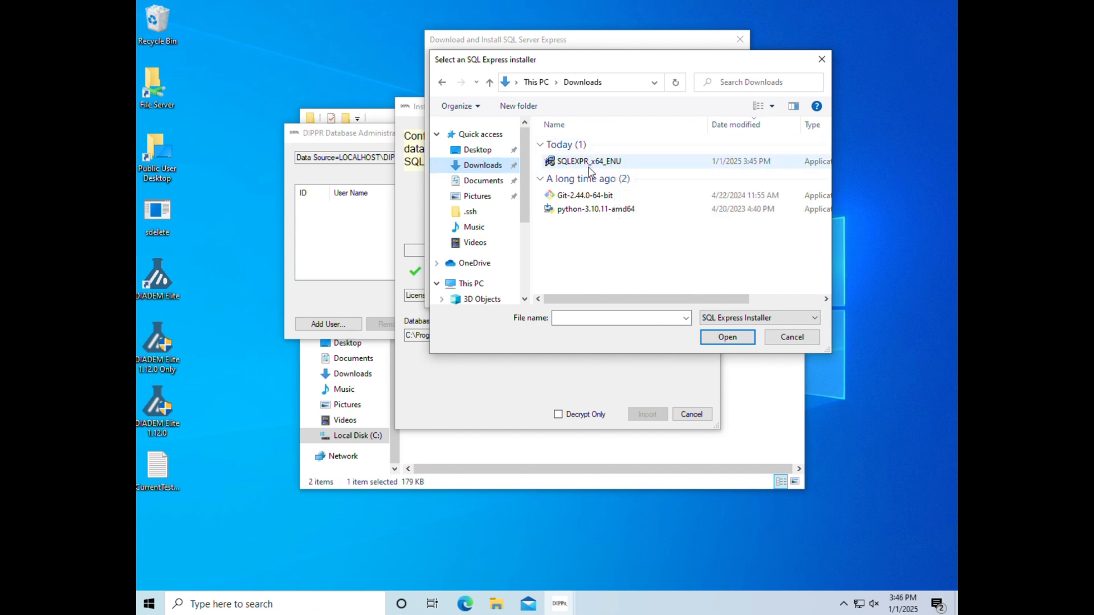
{"action": "left_click", "coordinate": [659, 165]}
{"action": "left_click", "coordinate": [731, 338]}
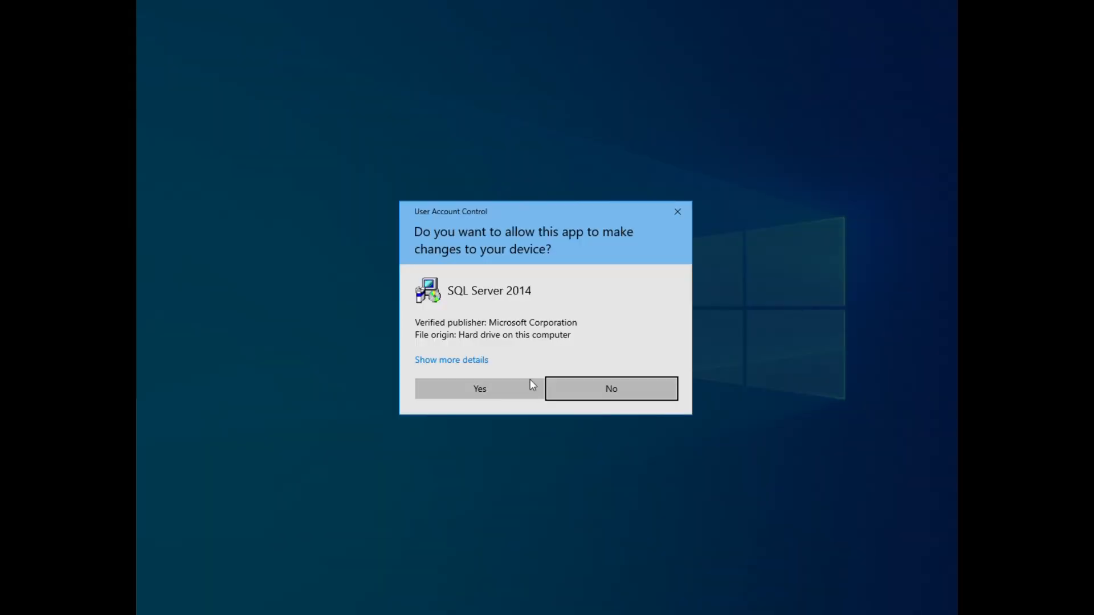
{"action": "left_click", "coordinate": [525, 394]}
{"action": "left_click", "coordinate": [506, 393]}
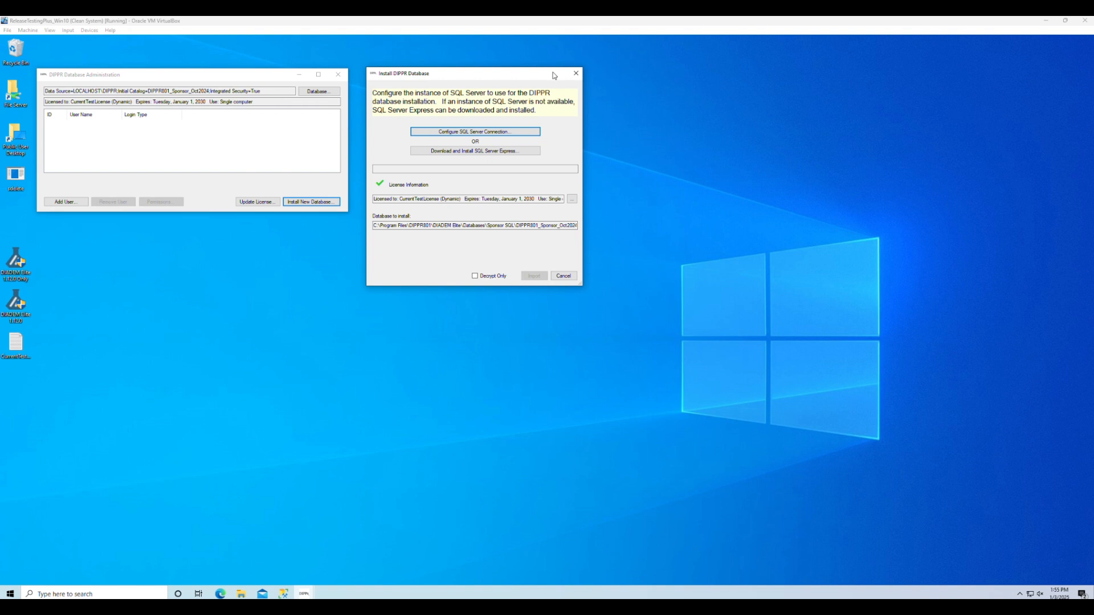
Switch to the Microsoft SQL Server Management Studio window
{"action": "left_click_drag", "start_coordinate": [554, 75], "coordinate": [552, 79]}
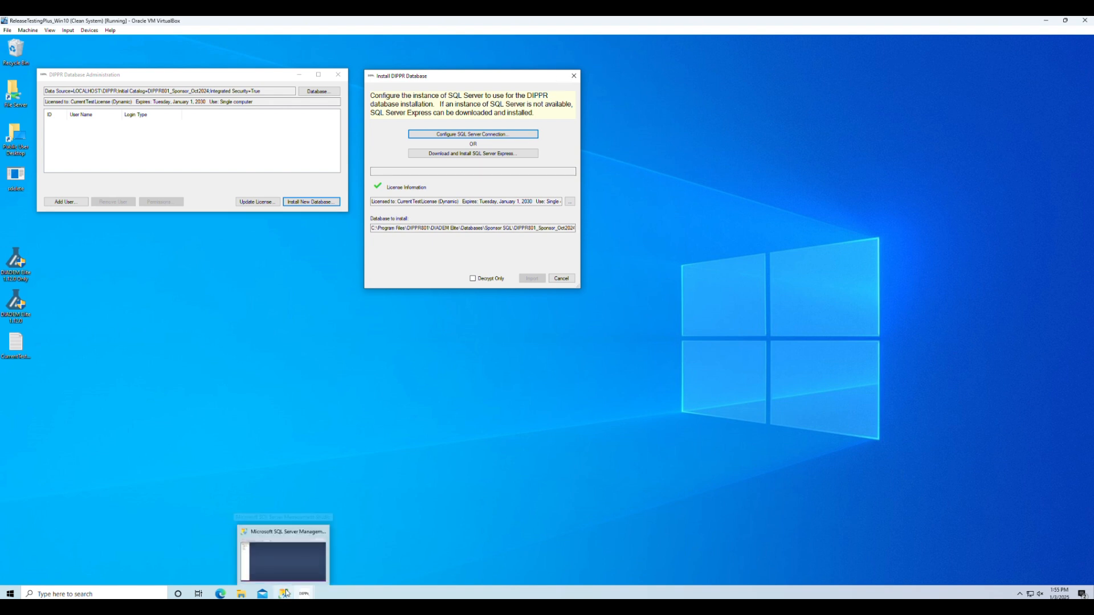
{"action": "left_click", "coordinate": [286, 583]}
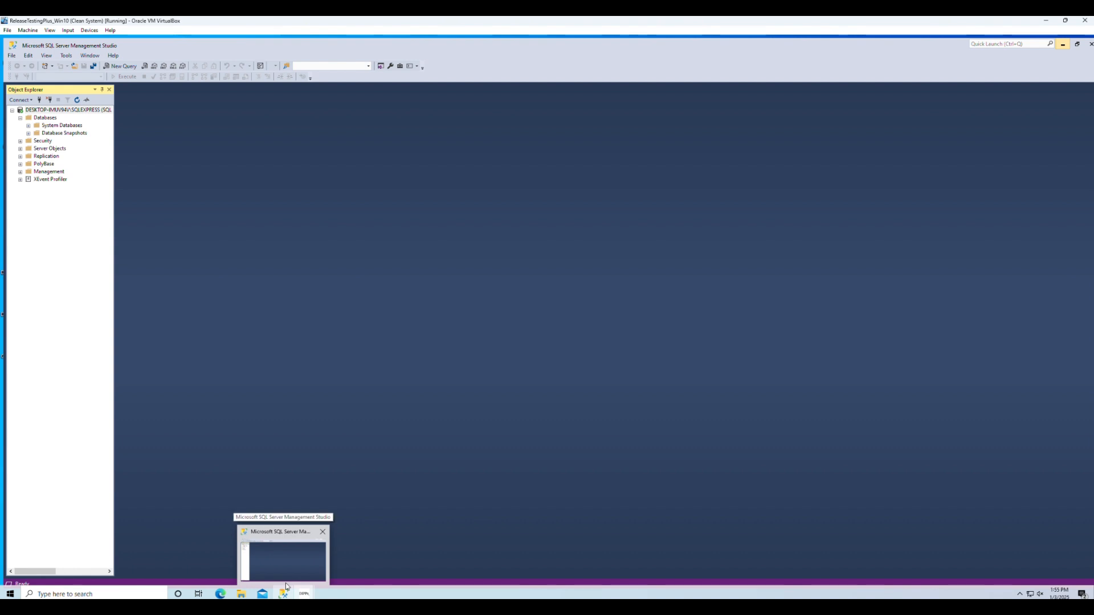
{"action": "left_click", "coordinate": [286, 593]}
{"action": "right_click", "coordinate": [286, 594]}
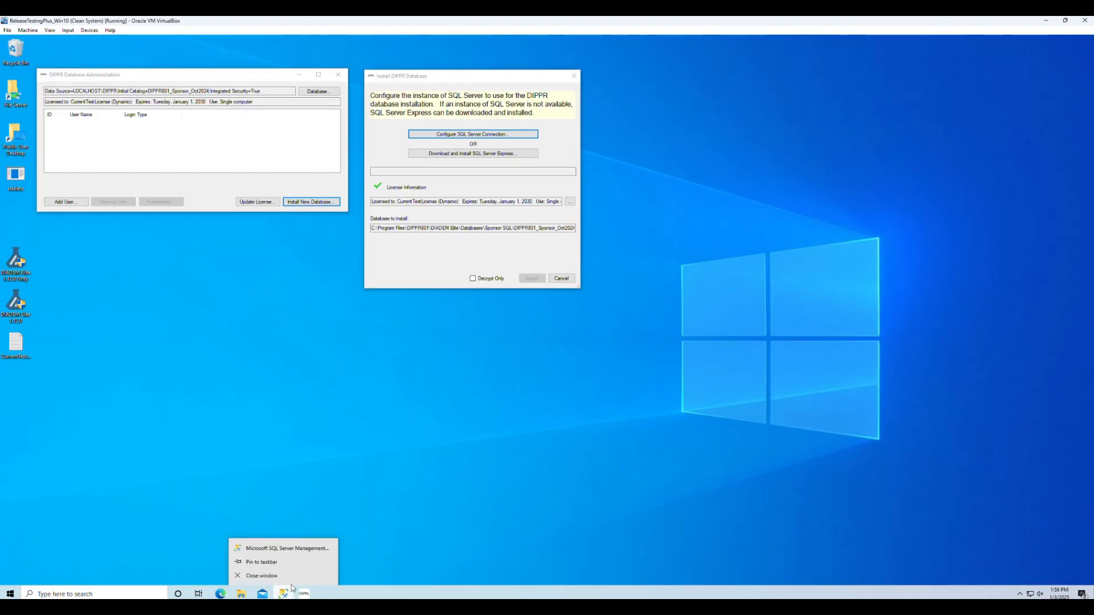
{"action": "left_click", "coordinate": [289, 550]}
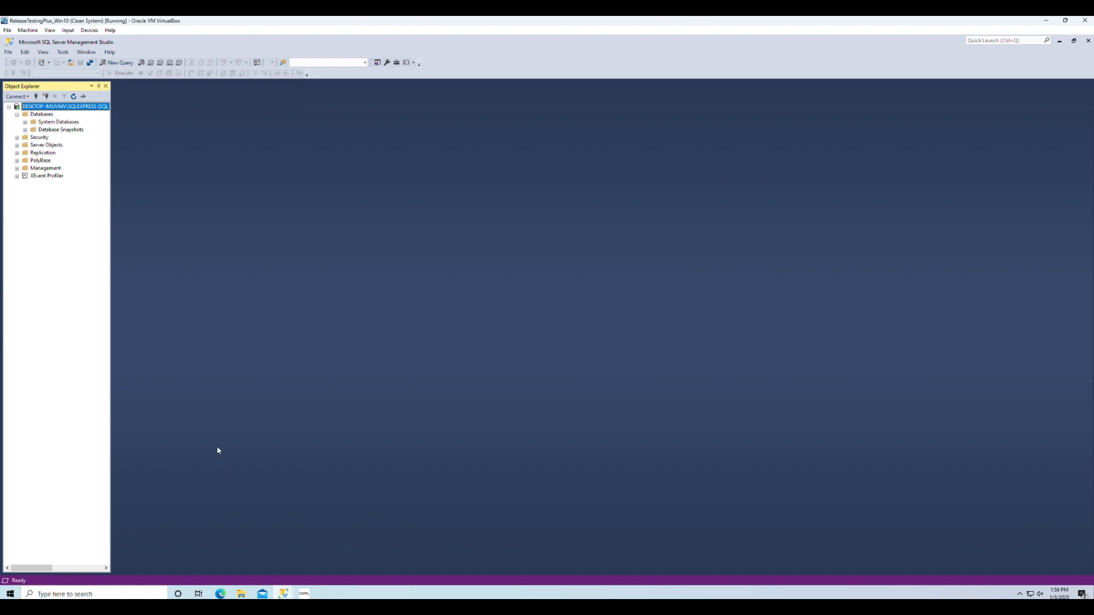
{"action": "mouse_move", "coordinate": [284, 594]}
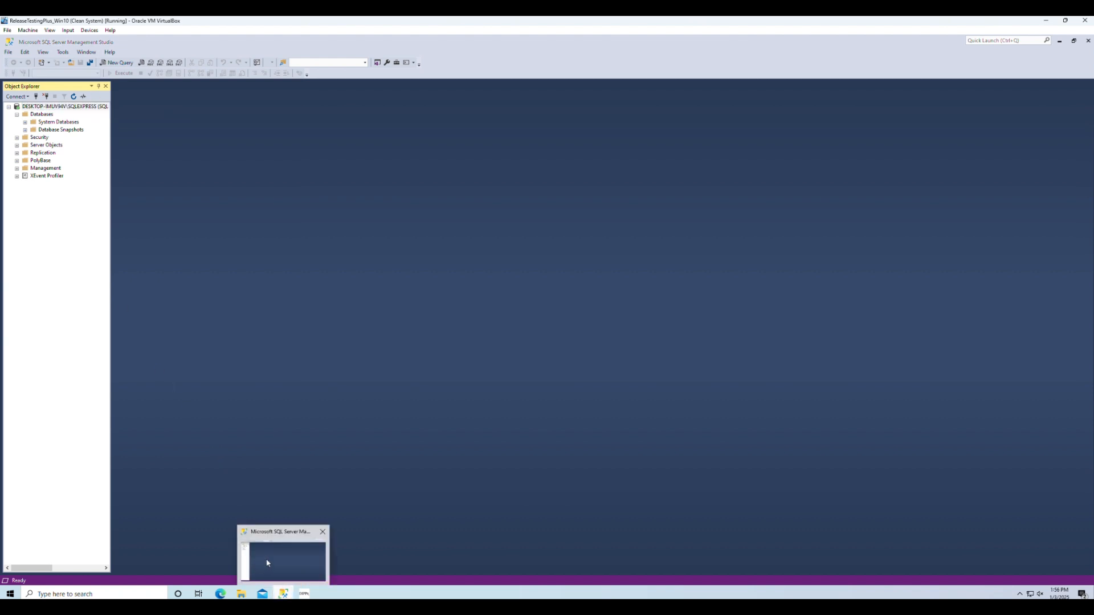
{"action": "left_click", "coordinate": [267, 563]}
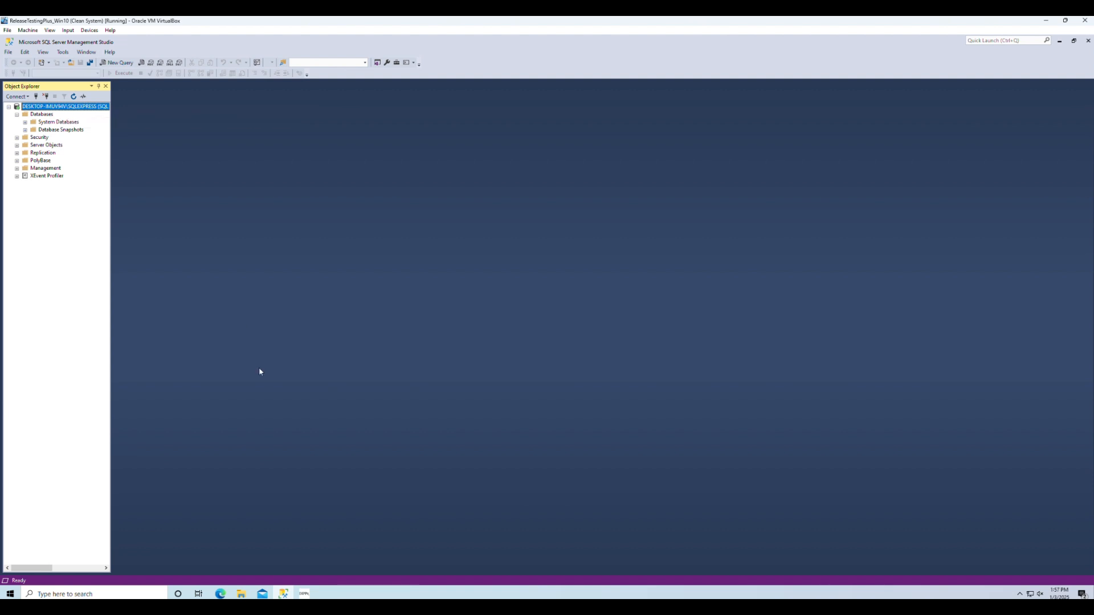
Open the properties of the SQLEXPRESS server and copy its full name from the General page
{"action": "right_click", "coordinate": [59, 107]}
{"action": "left_click", "coordinate": [107, 280]}
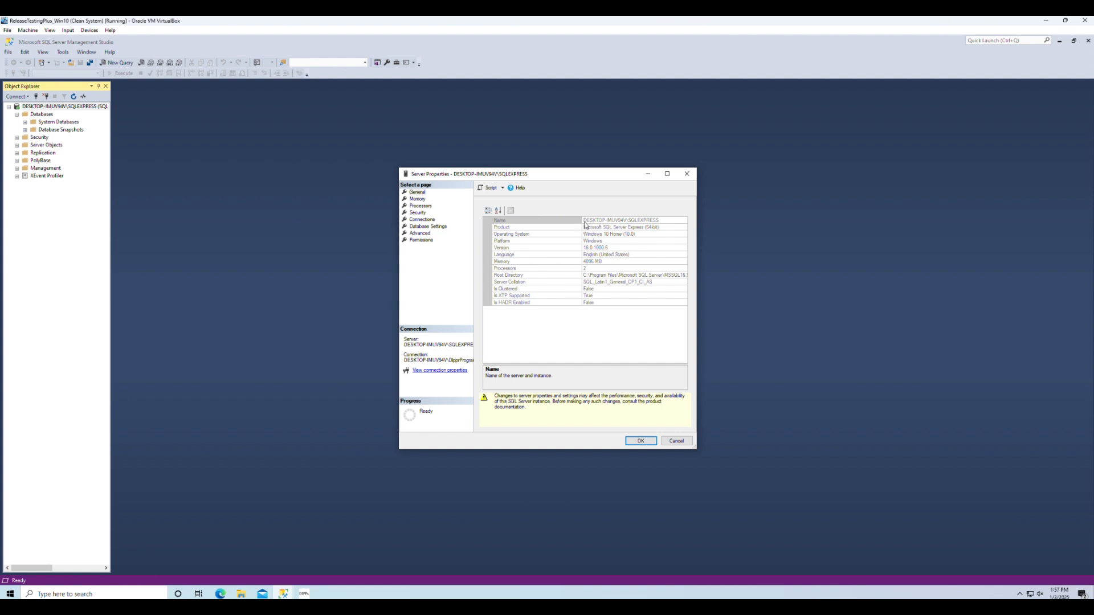
{"action": "left_click", "coordinate": [581, 220]}
{"action": "left_click_drag", "start_coordinate": [582, 220], "coordinate": [679, 224]}
{"action": "key", "text": "ctrl+c"}
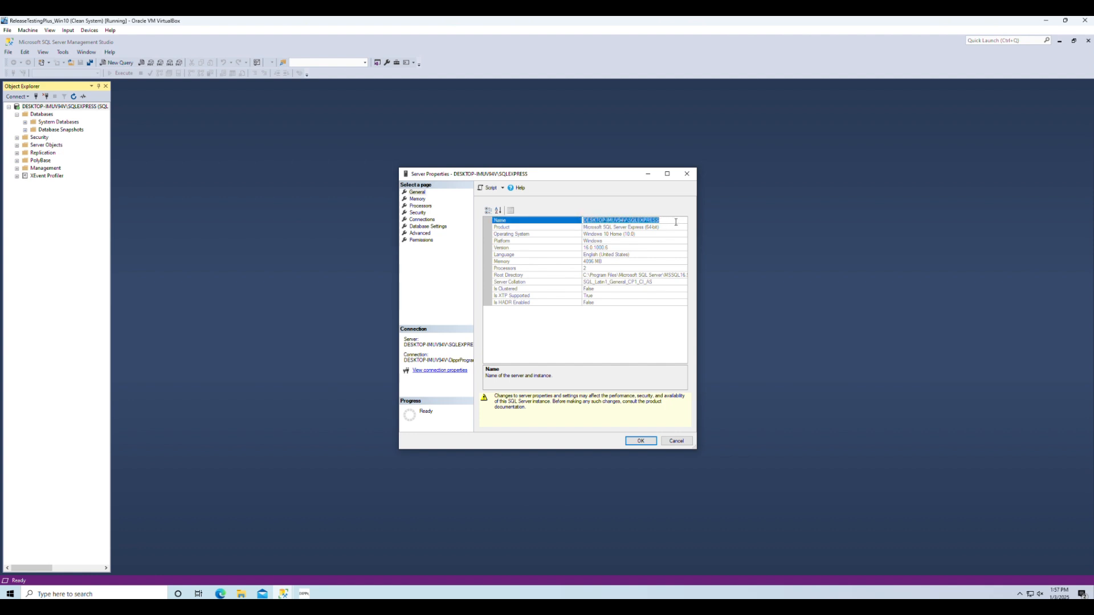
{"action": "left_click", "coordinate": [629, 240]}
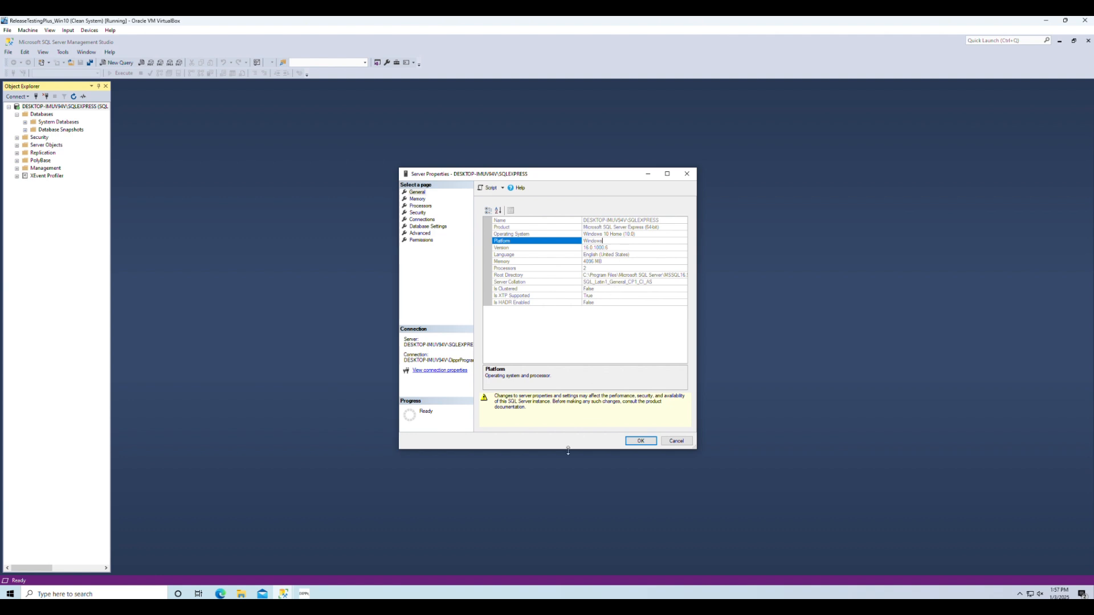
In the Install DIPPR Database window, configure the SQL Server connection with the copied SQLEXPRESS instance name, test it and accept it
{"action": "mouse_move", "coordinate": [304, 594]}
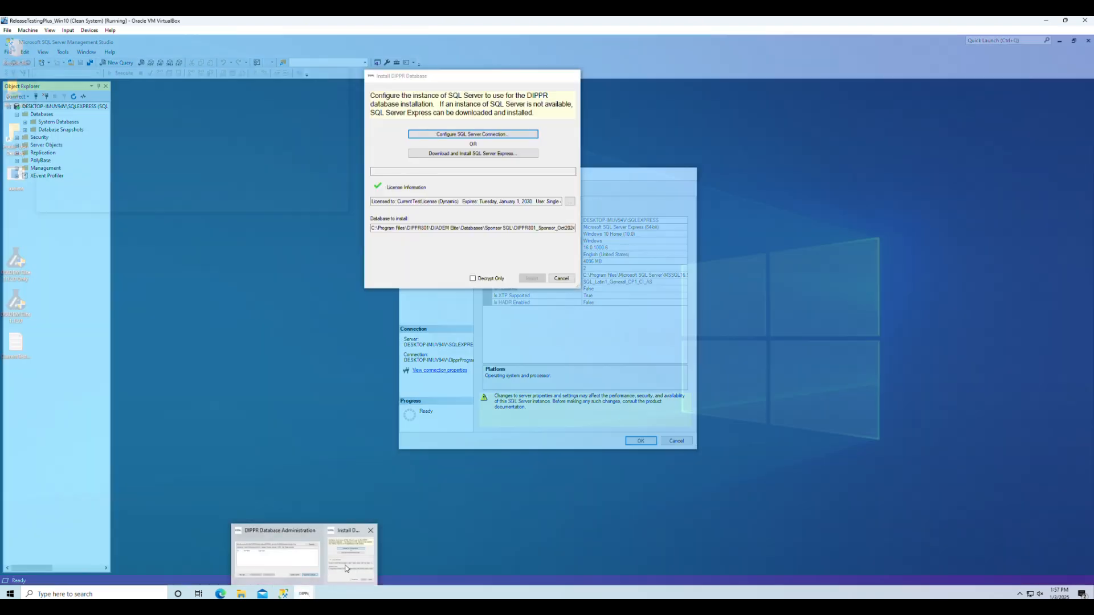
{"action": "left_click", "coordinate": [360, 547]}
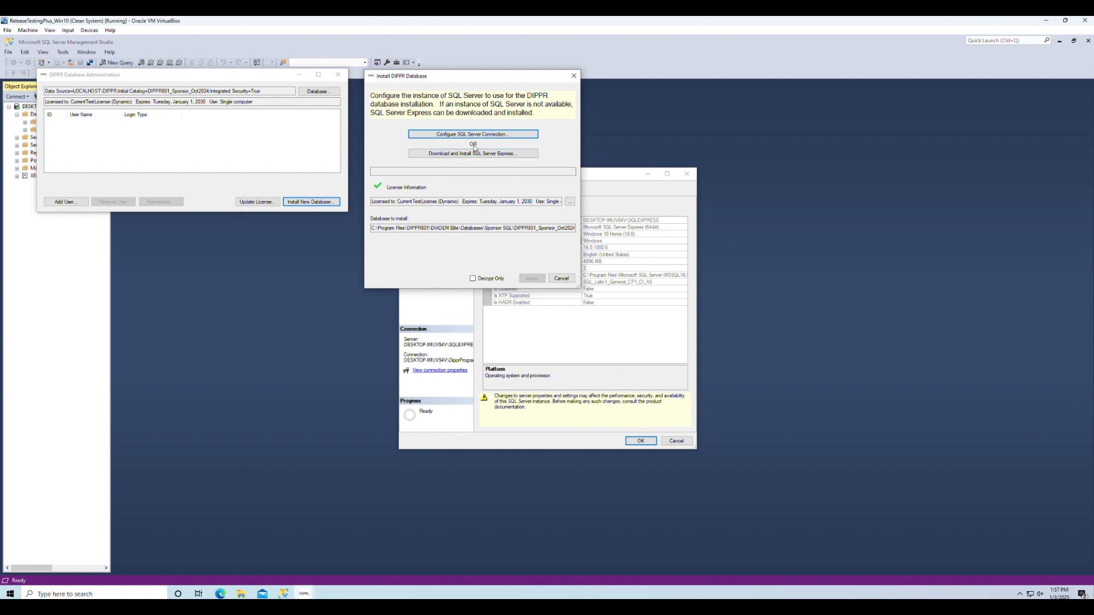
{"action": "left_click", "coordinate": [473, 135]}
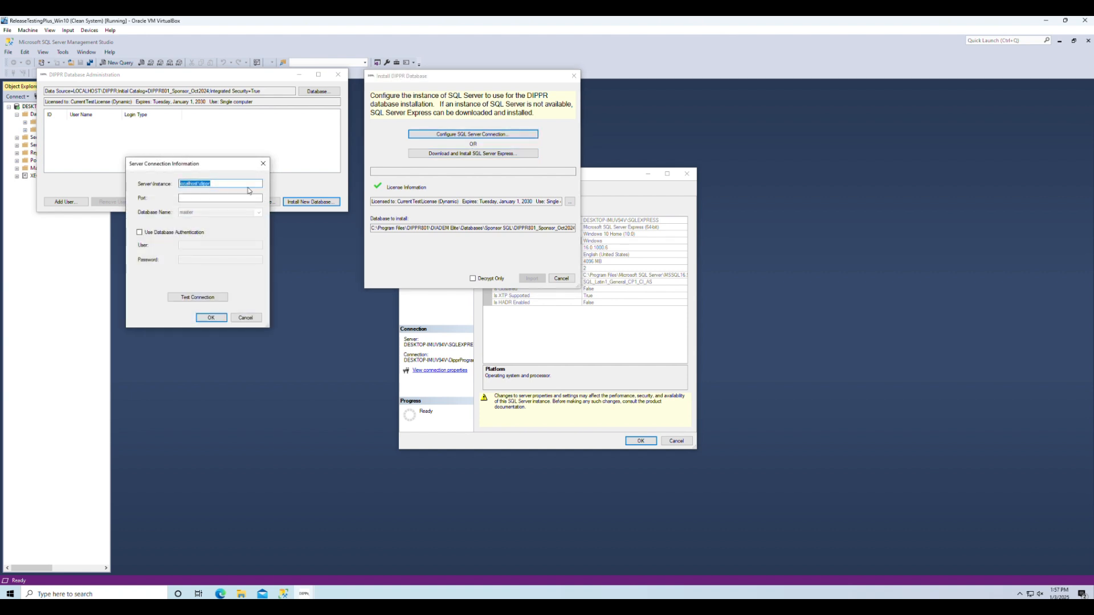
{"action": "key", "text": "ctrl+v"}
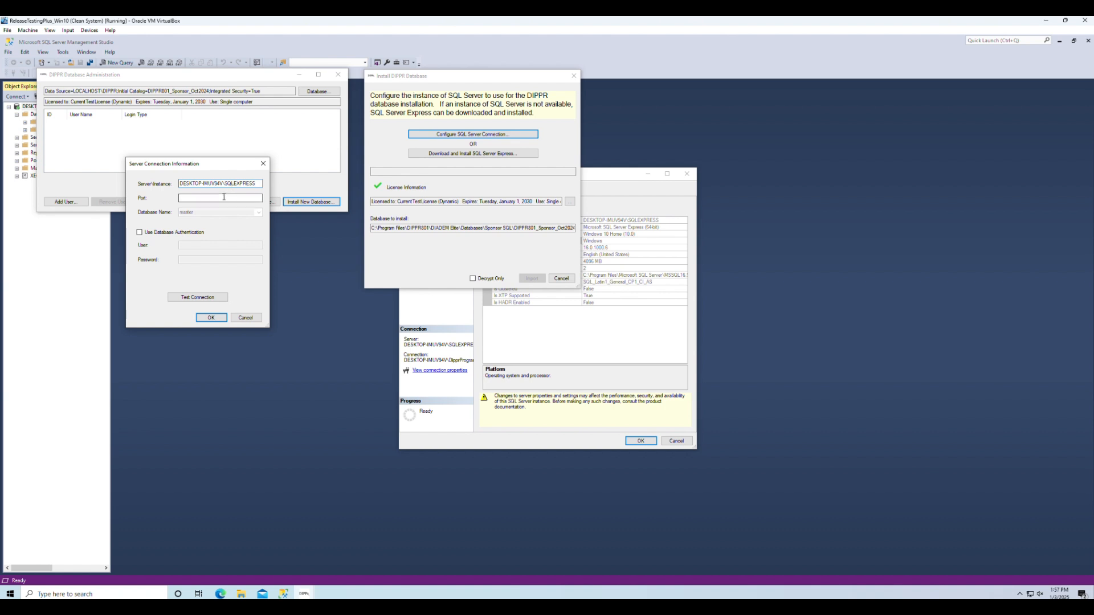
{"action": "left_click", "coordinate": [212, 298]}
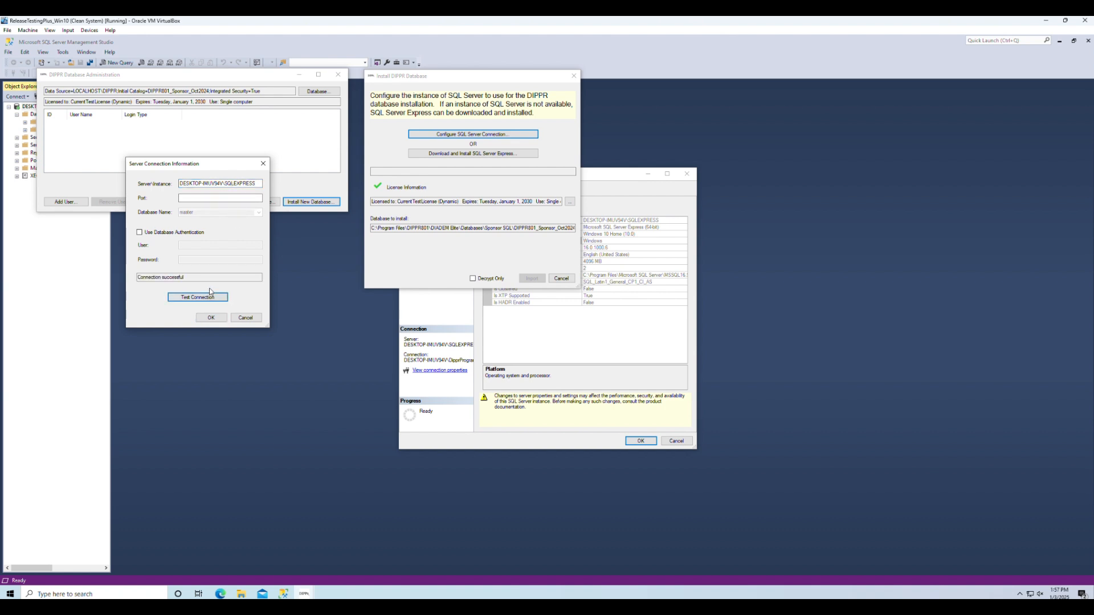
{"action": "left_click", "coordinate": [216, 320]}
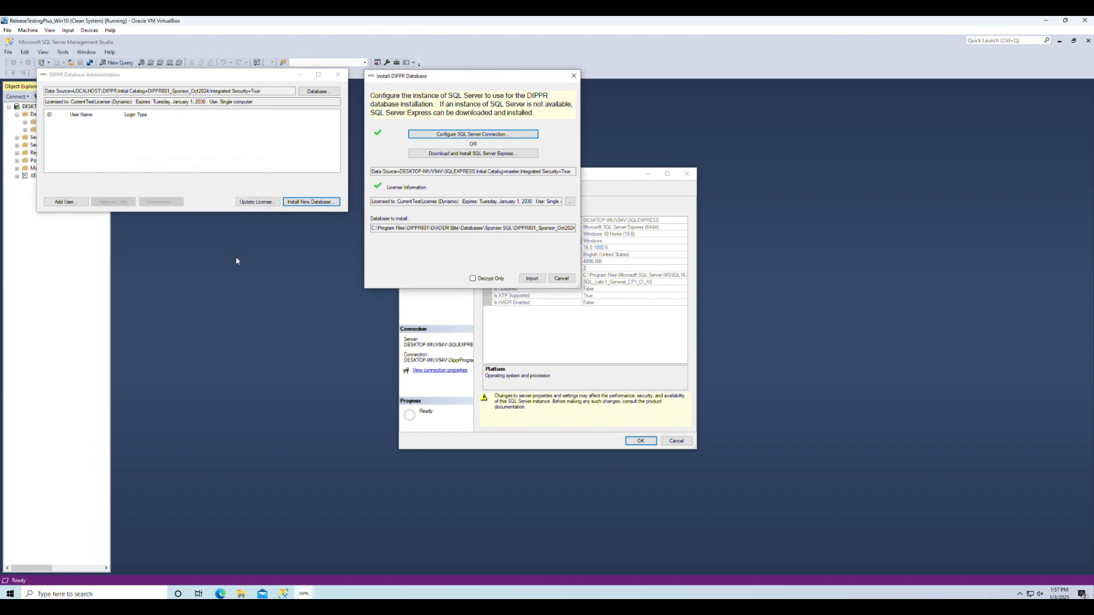
Import the DIPPR database into the SQLEXPRESS instance, dismiss the completion message and close DIPPR Database Administration
{"action": "left_click", "coordinate": [535, 280]}
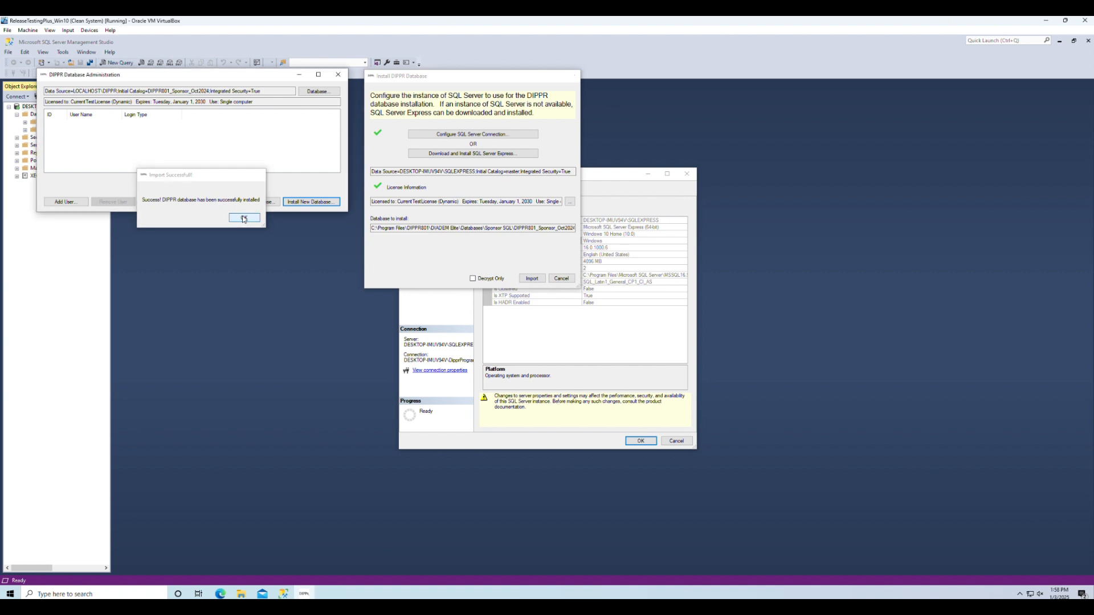
{"action": "left_click", "coordinate": [243, 218]}
{"action": "left_click", "coordinate": [341, 75]}
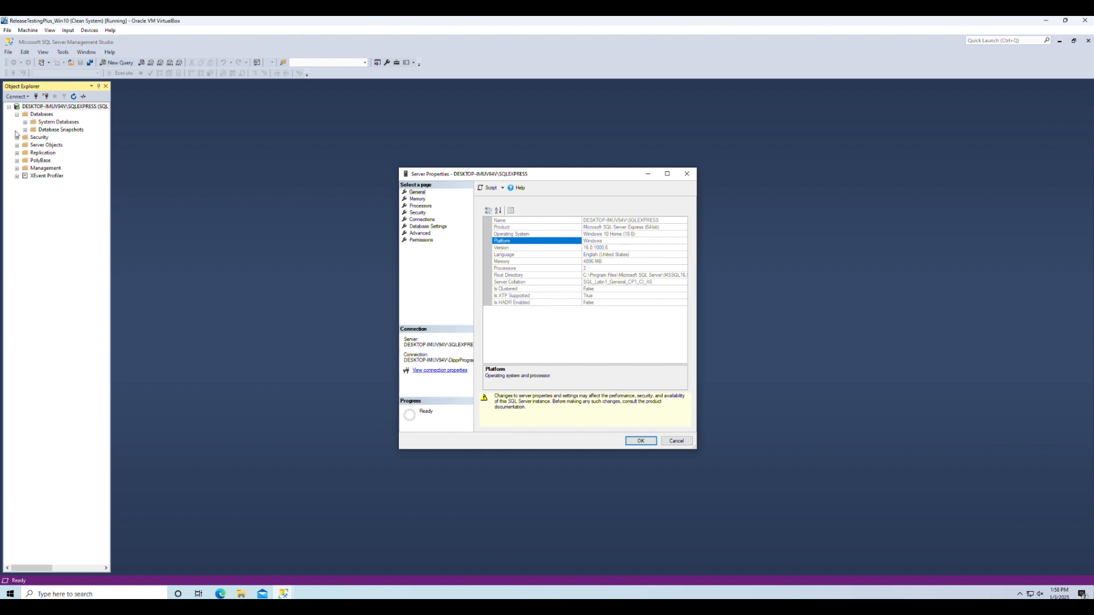
Refresh the Object Explorer and check the Databases folder of the SQLEXPRESS server for the imported DIPPR database
{"action": "left_click", "coordinate": [74, 97]}
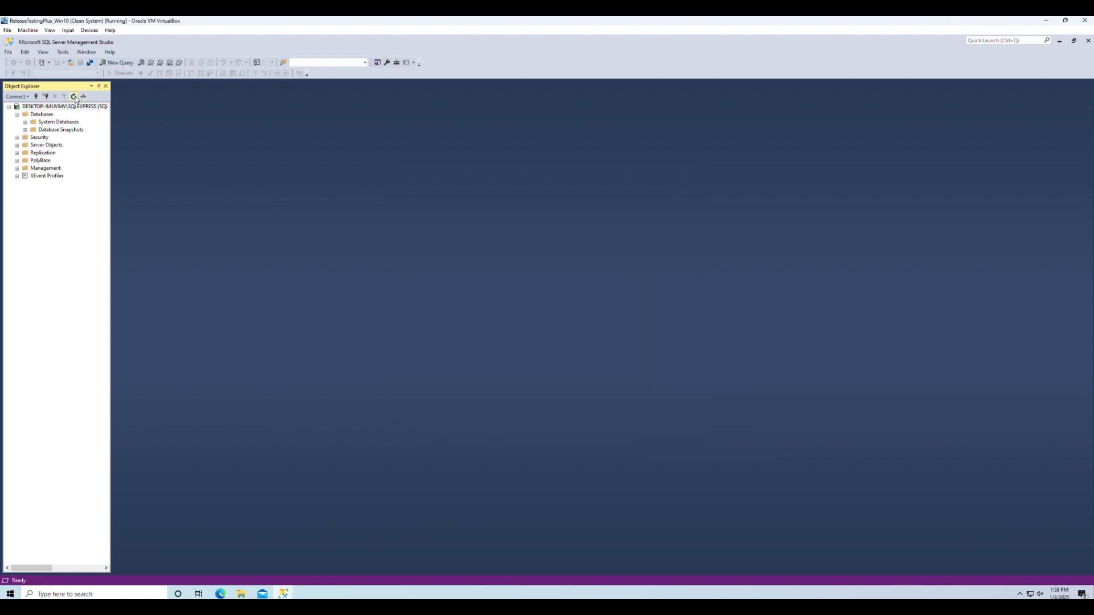
{"action": "left_click", "coordinate": [17, 115]}
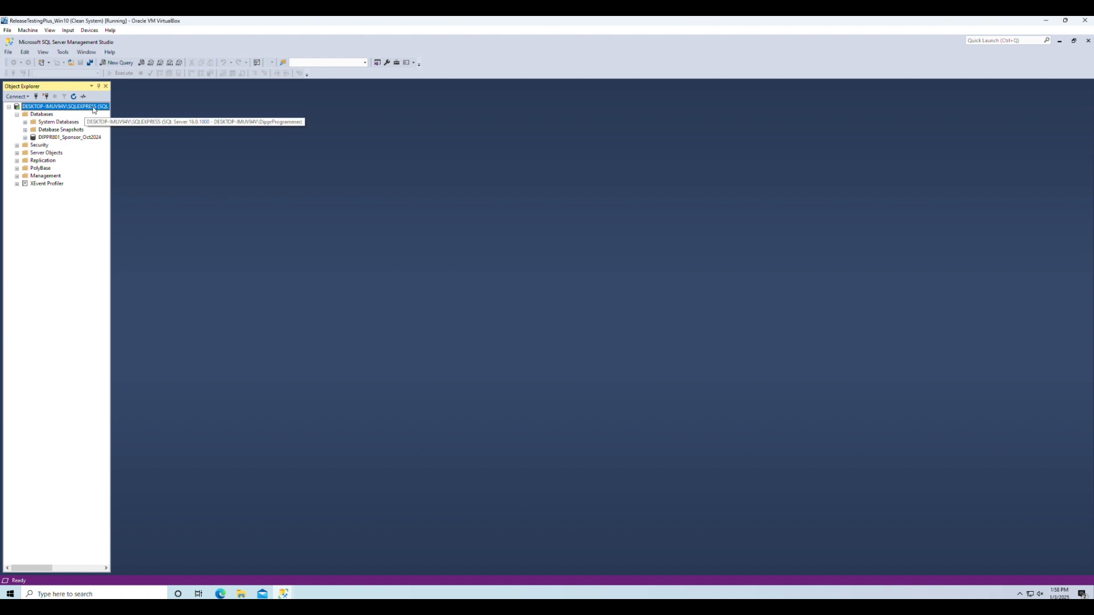
{"action": "left_click", "coordinate": [17, 115]}
{"action": "left_click", "coordinate": [17, 114]}
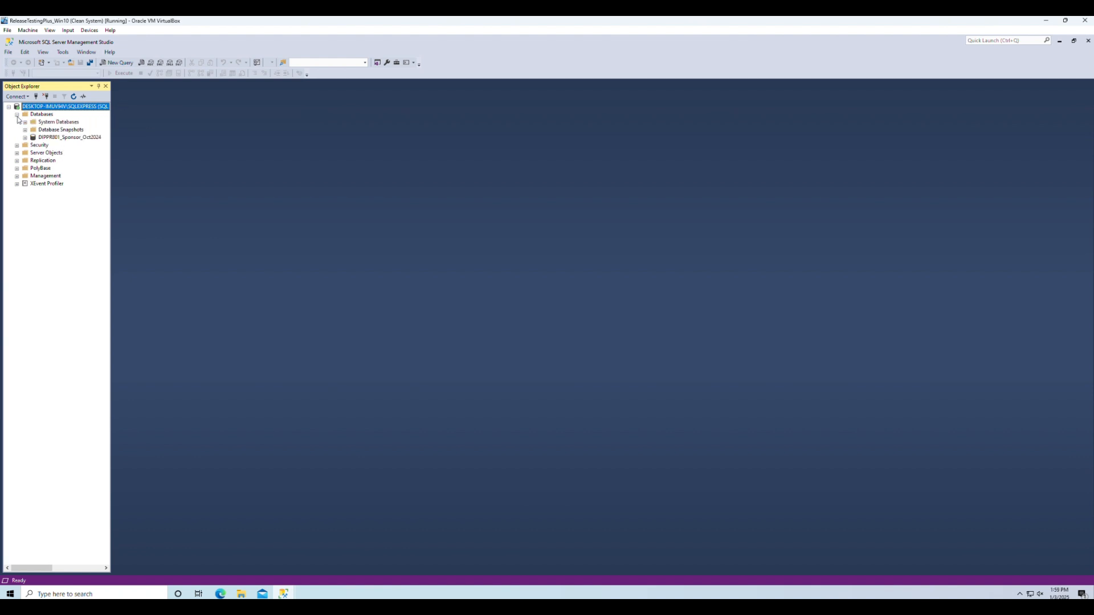
Open the SQLEXPRESS server's properties and inspect its Name entry
{"action": "right_click", "coordinate": [90, 112]}
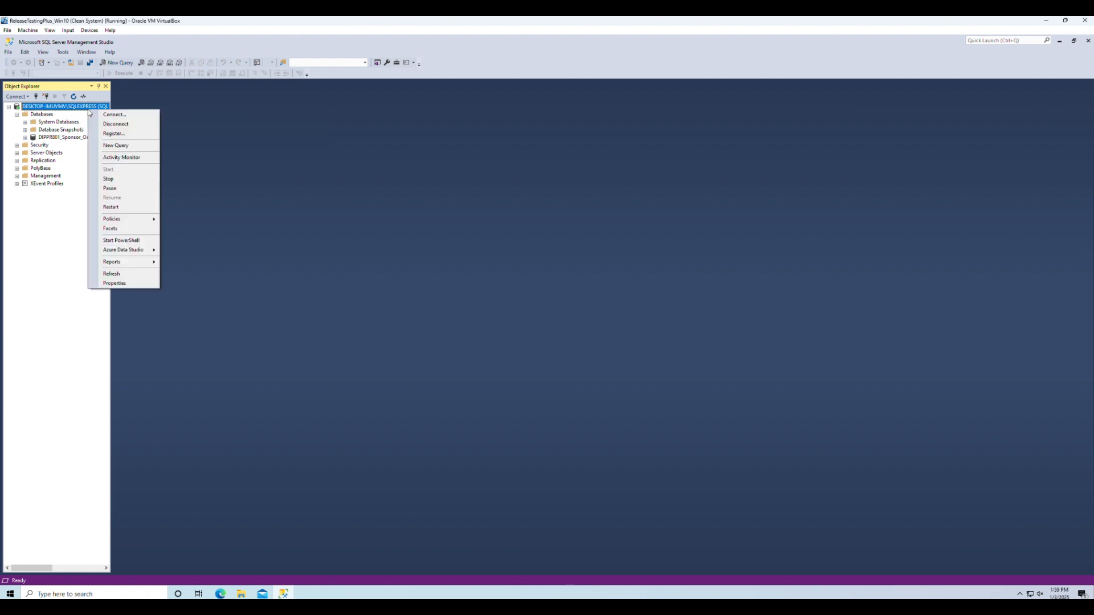
{"action": "left_click", "coordinate": [130, 284]}
{"action": "left_click", "coordinate": [670, 220]}
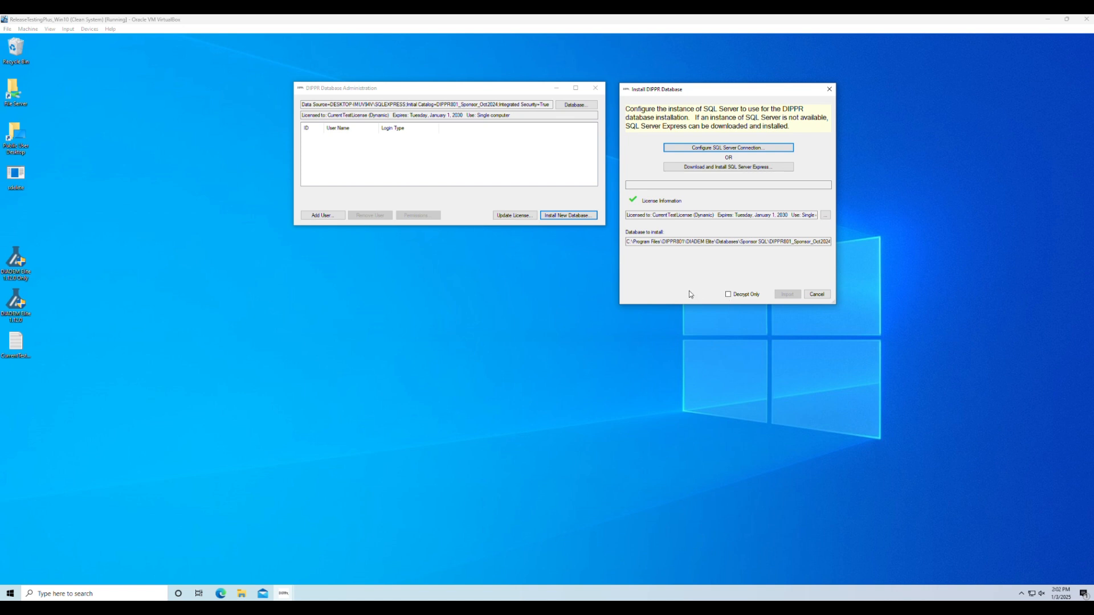
Use Decrypt Only to write the DIPPR database's decrypted .bak file to the Desktop, dismiss the message and select the created file
{"action": "left_click", "coordinate": [729, 295]}
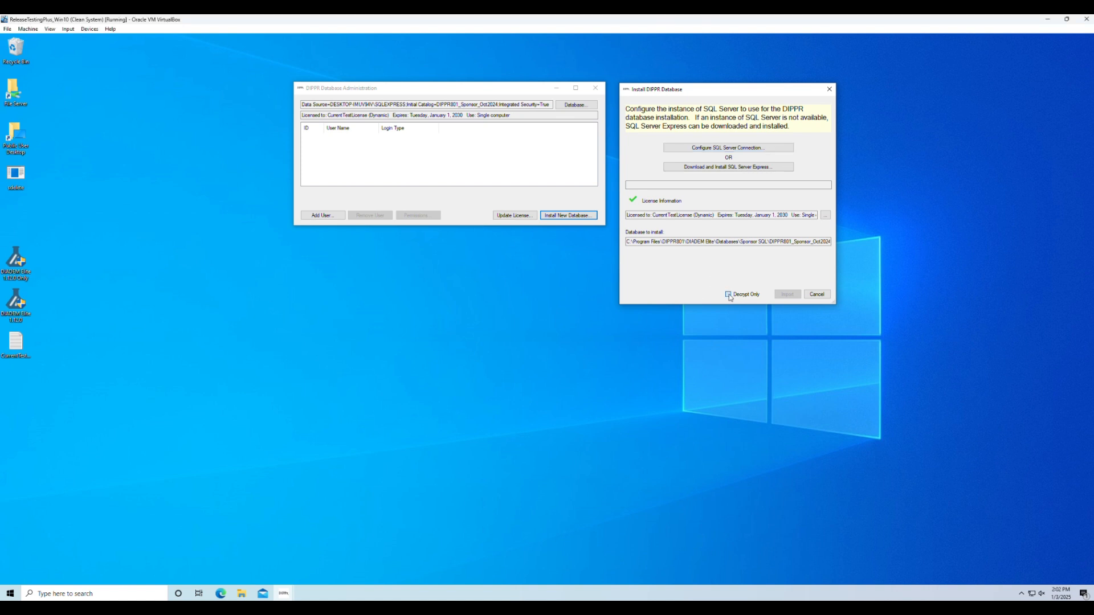
{"action": "left_click", "coordinate": [729, 294]}
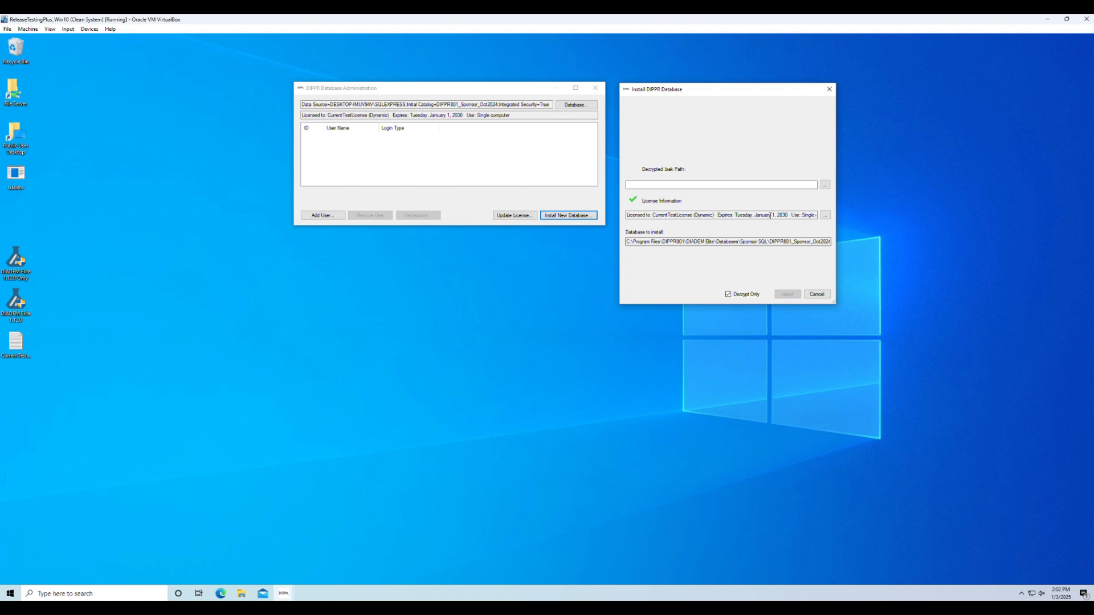
{"action": "left_click", "coordinate": [825, 186]}
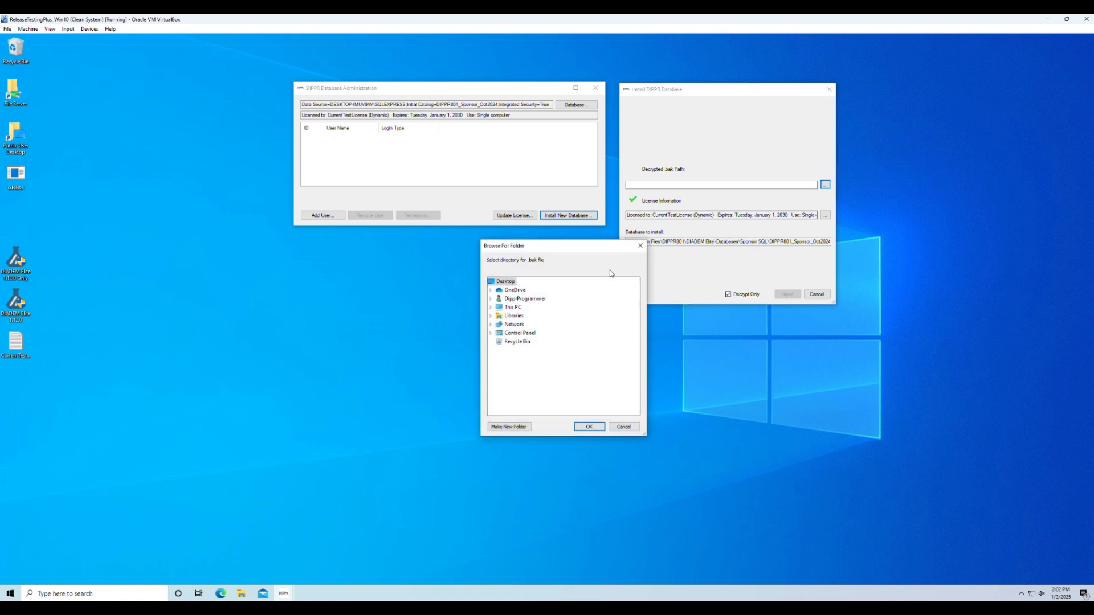
{"action": "left_click", "coordinate": [588, 430]}
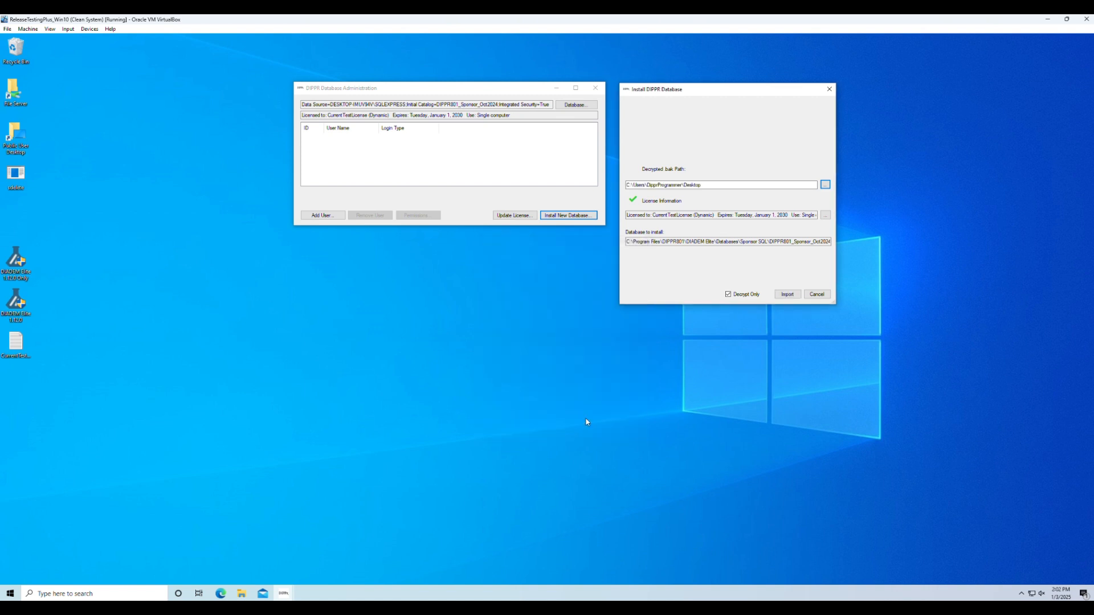
{"action": "left_click", "coordinate": [791, 297]}
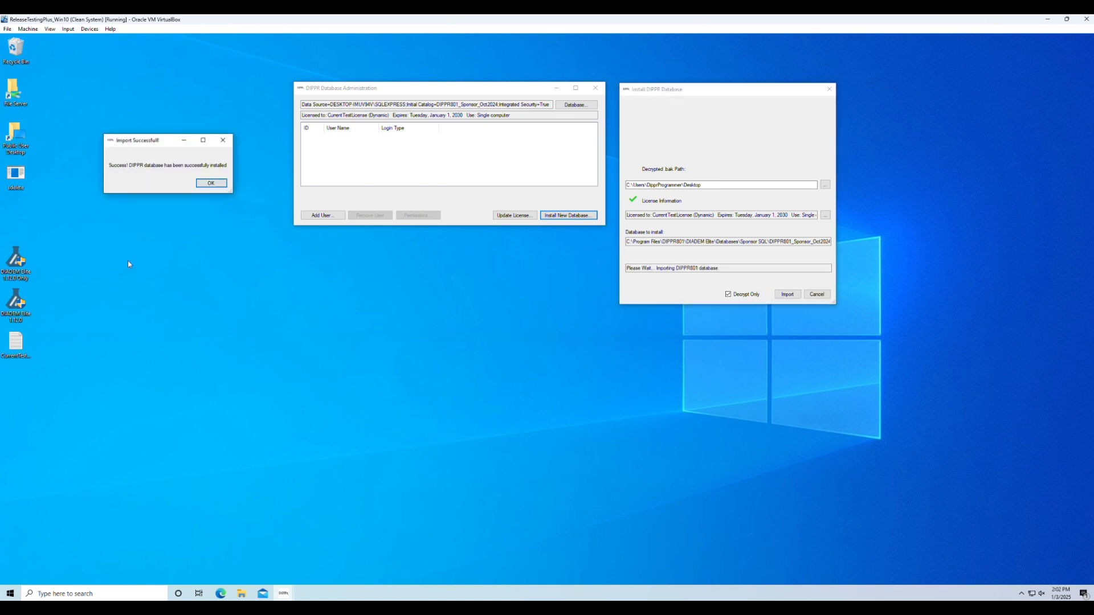
{"action": "left_click", "coordinate": [211, 184]}
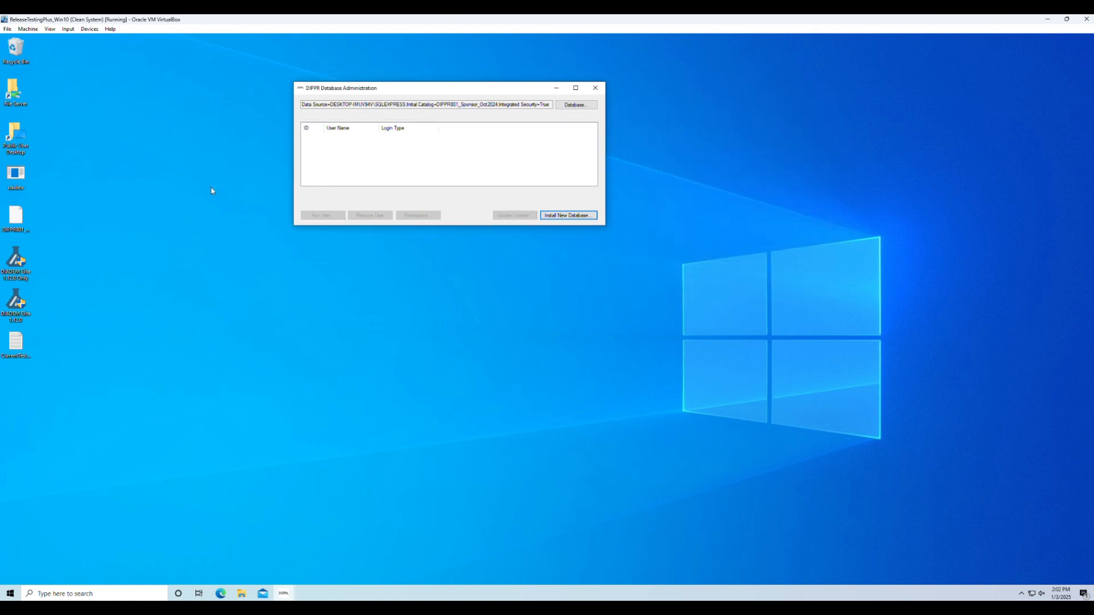
{"action": "left_click", "coordinate": [20, 219]}
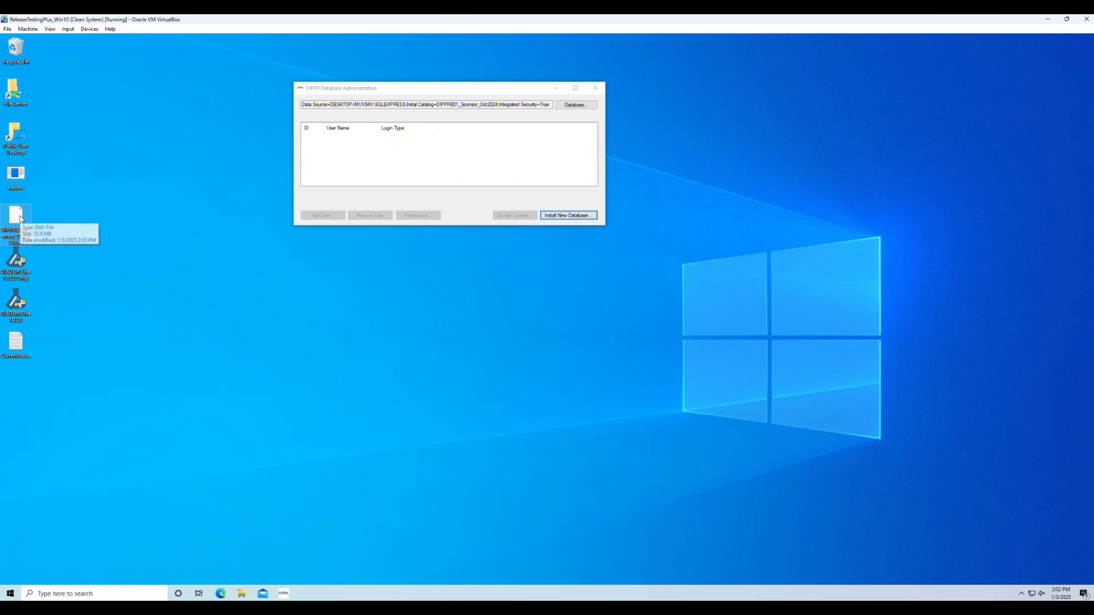